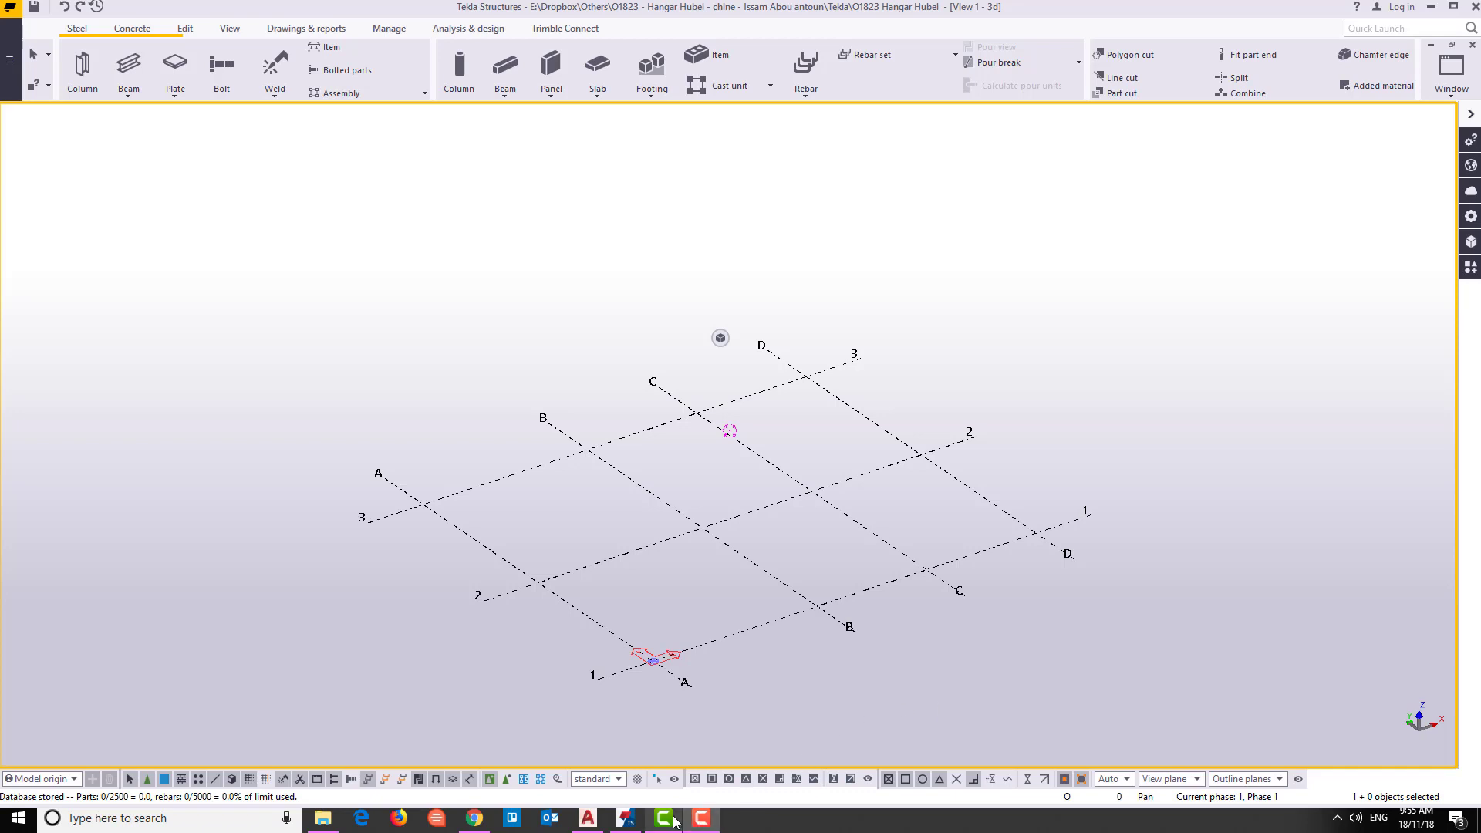
# Switch from the Tekla Hangar Hubei model to the AutoCAD hangar execution drawing.
pyautogui.scroll(2, 571, 312)
pyautogui.scroll(3, 595, 495)
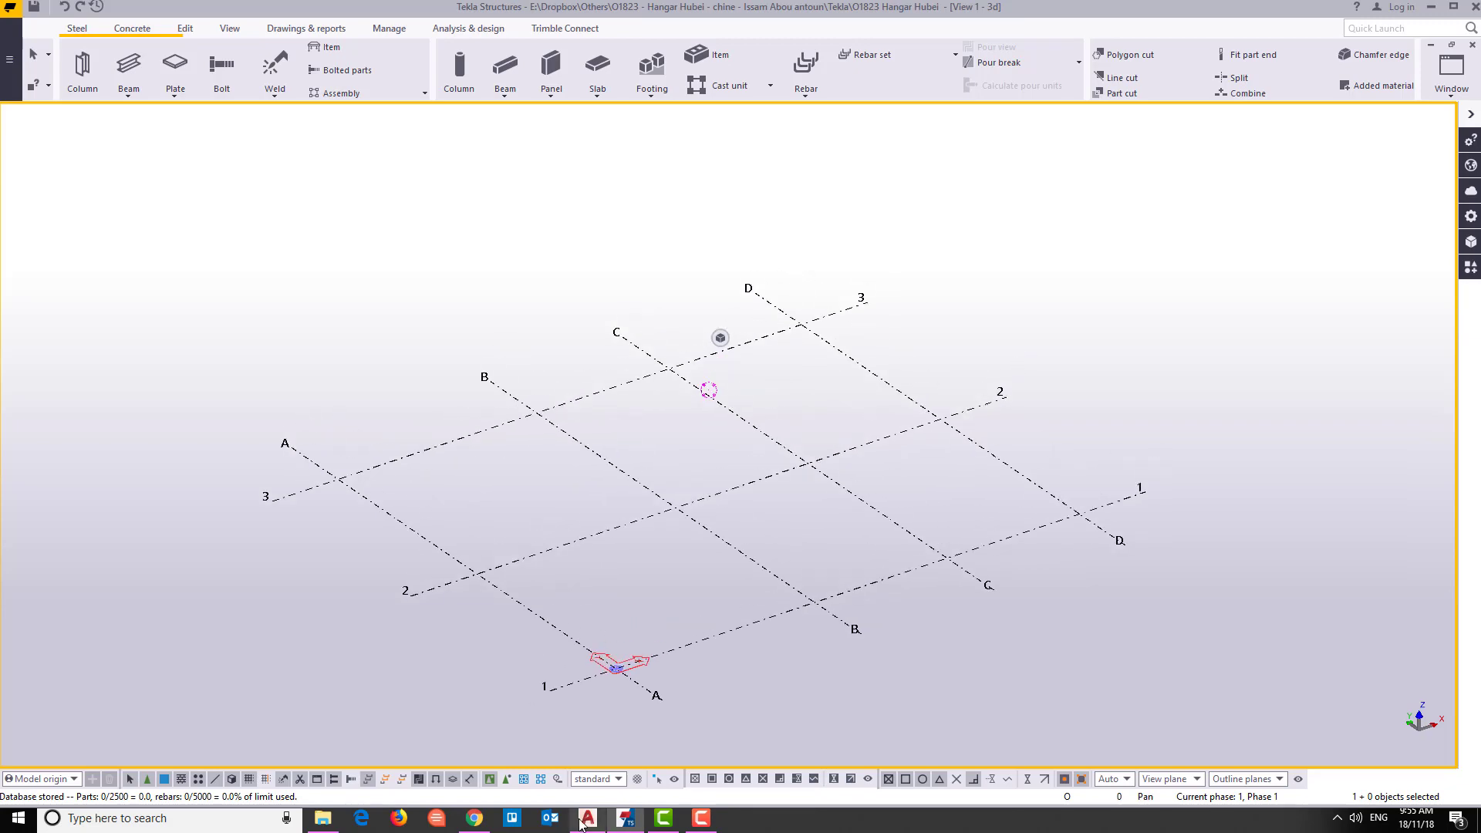
pyautogui.click(587, 819)
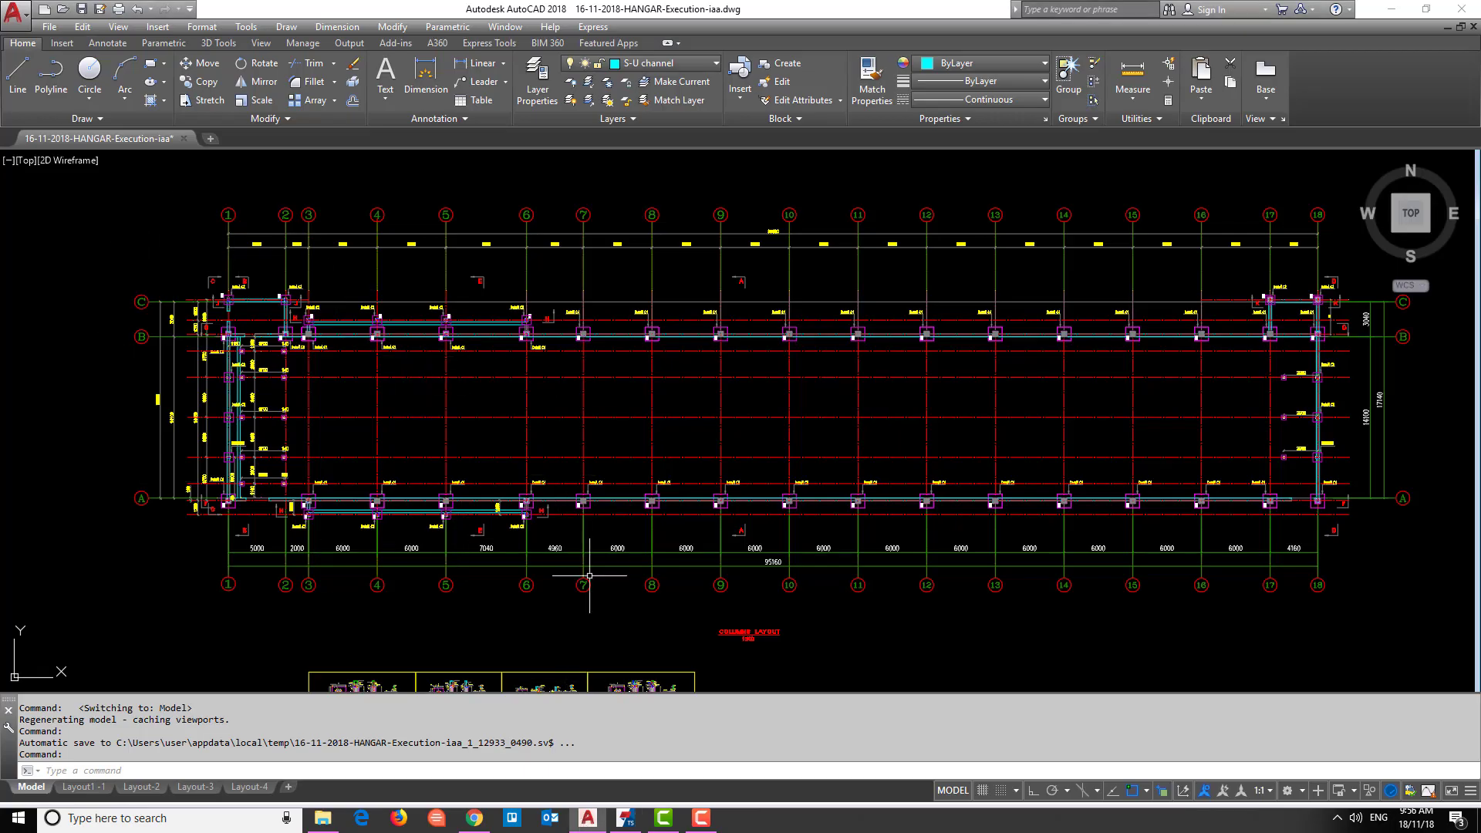
pyautogui.scroll(-6, 887, 590)
pyautogui.moveTo(884, 521); pyautogui.dragTo(875, 335, button='middle')
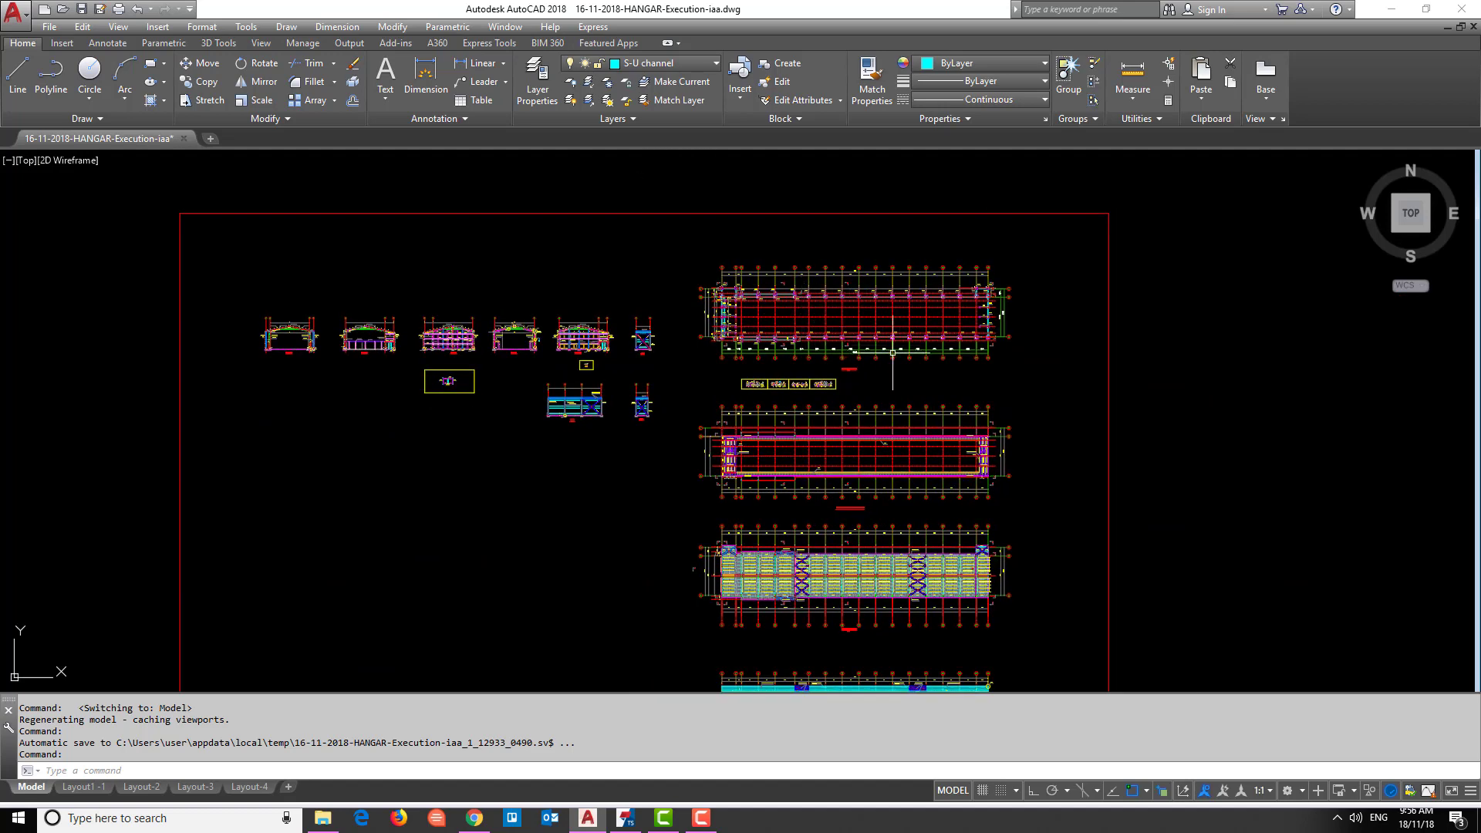
pyautogui.scroll(5, 948, 307)
pyautogui.moveTo(1158, 359); pyautogui.dragTo(905, 331, button='middle')
pyautogui.scroll(2, 609, 370)
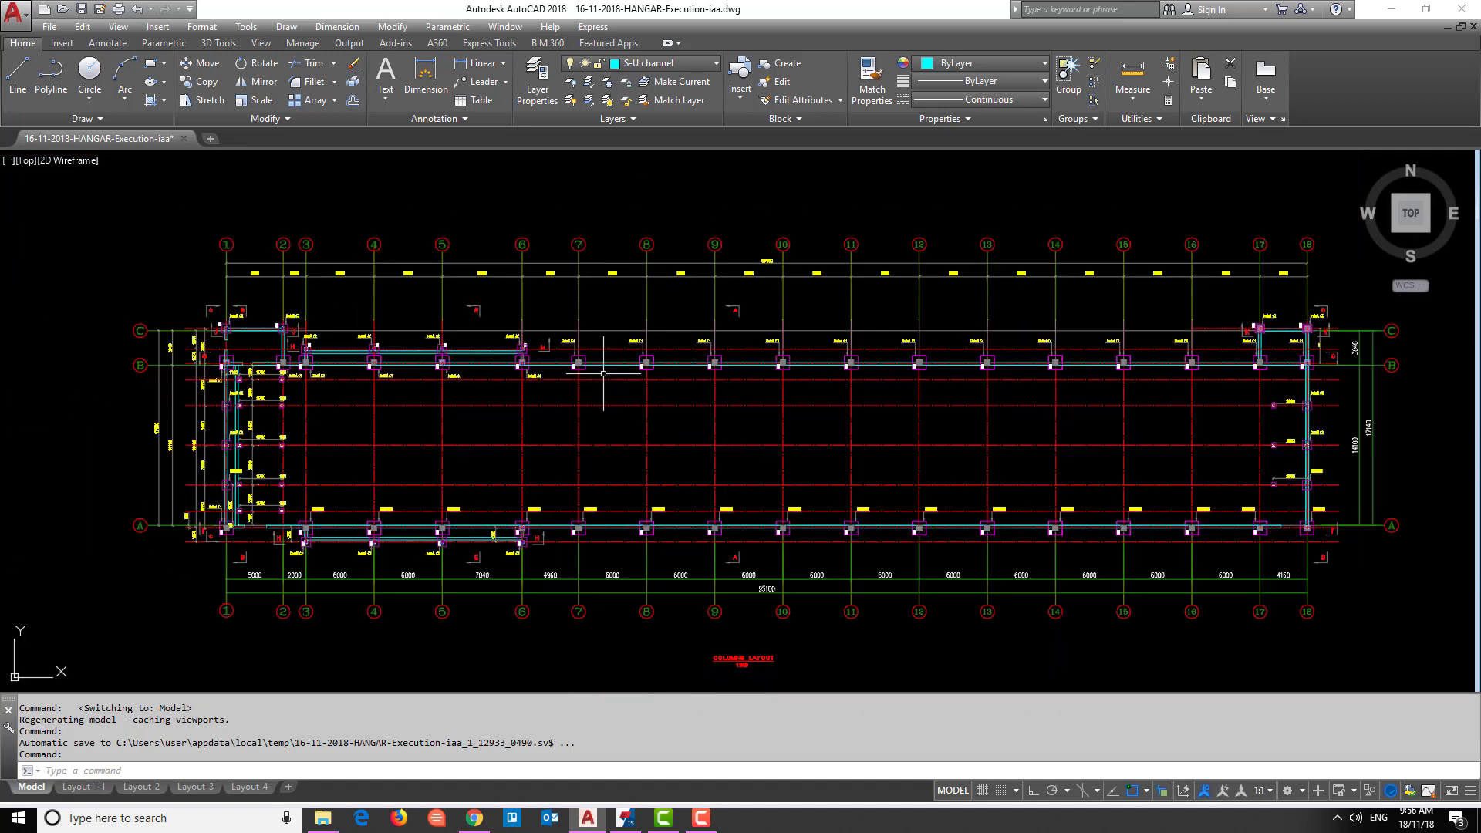
pyautogui.moveTo(458, 376)
pyautogui.scroll(-8, 457, 376)
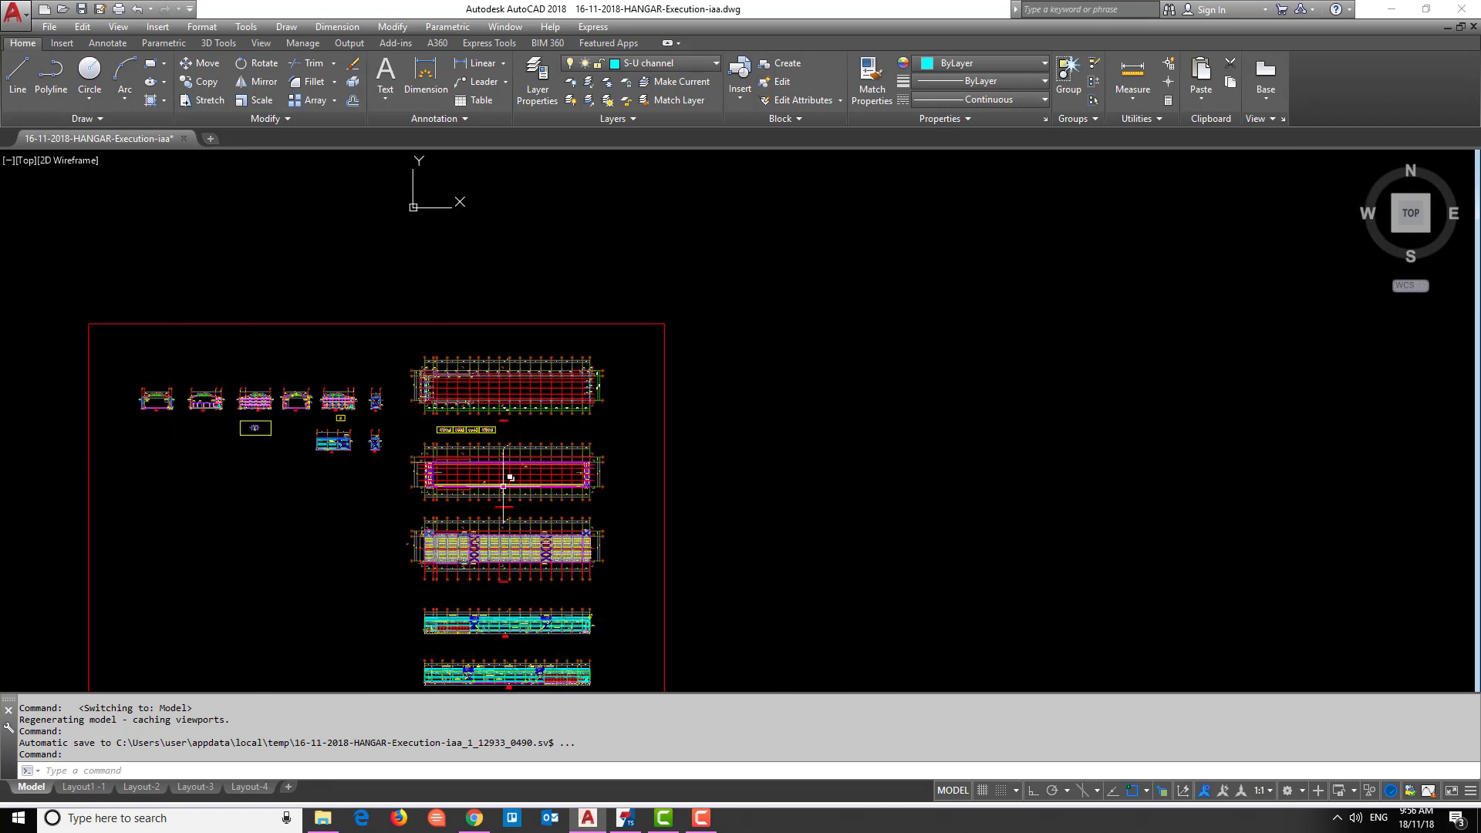
pyautogui.scroll(5, 483, 394)
pyautogui.scroll(2, 479, 395)
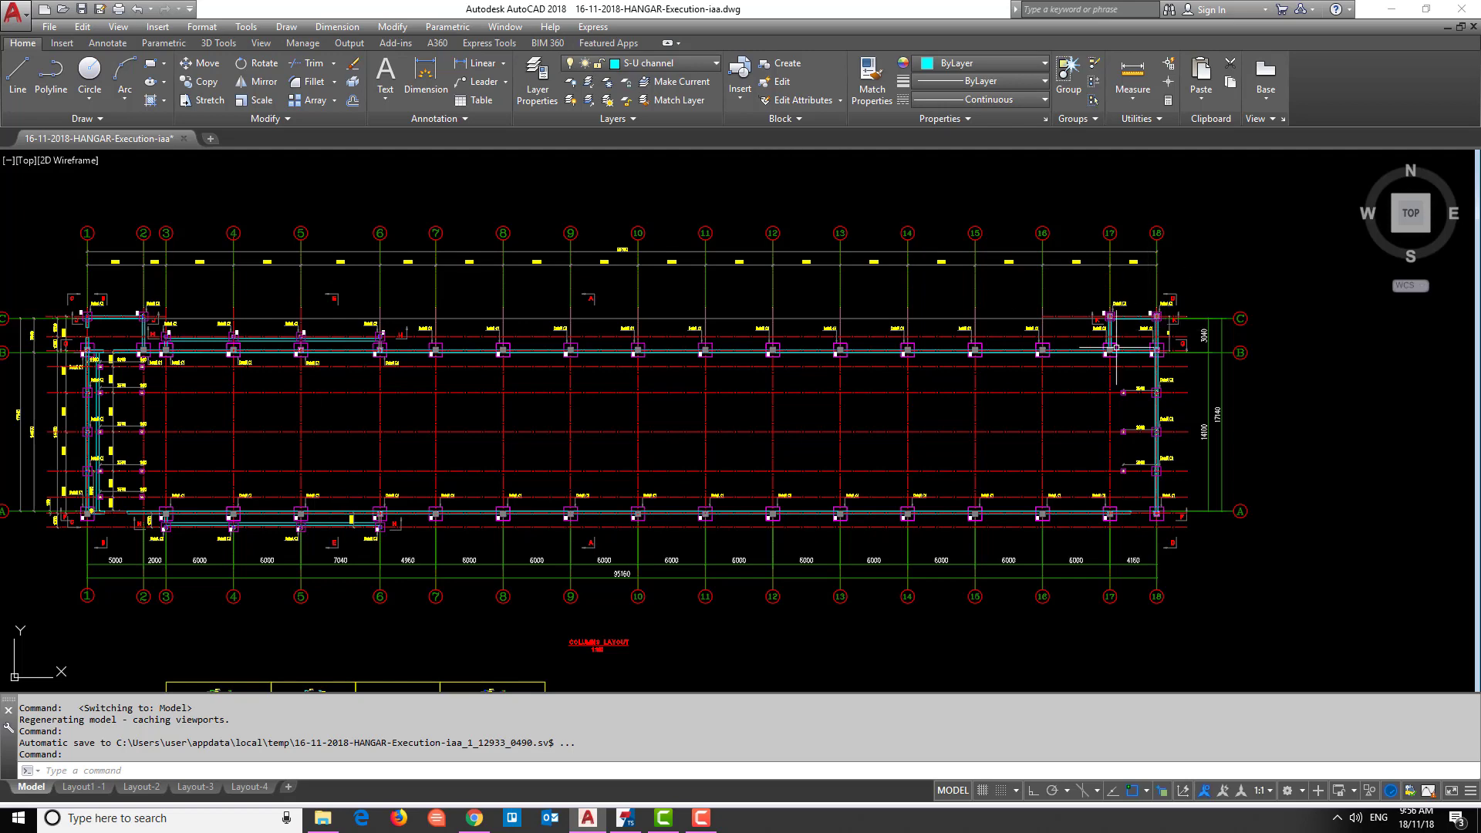
pyautogui.scroll(10, 1011, 351)
pyautogui.scroll(6, 931, 355)
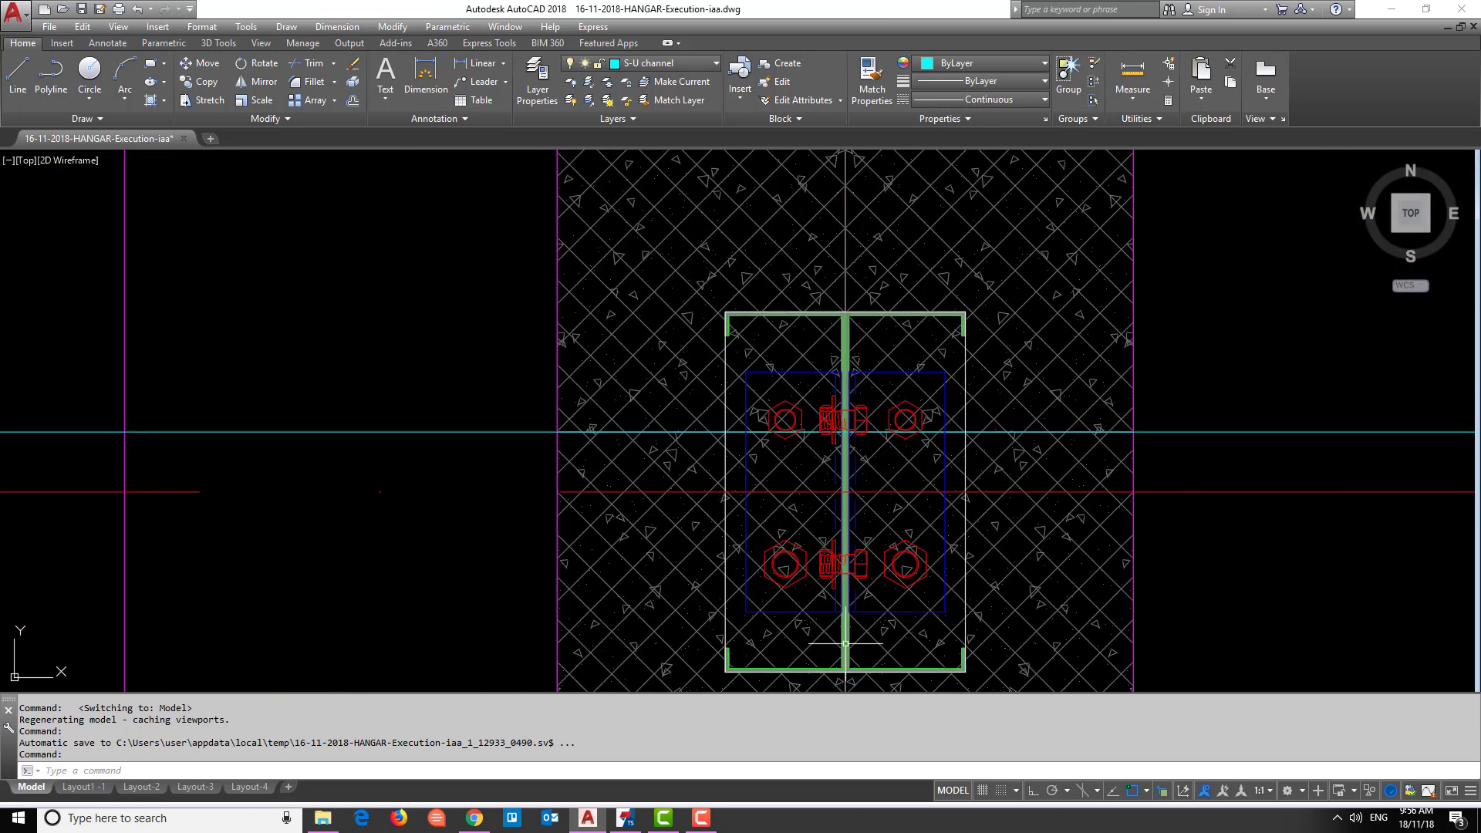
pyautogui.scroll(4, 843, 679)
pyautogui.scroll(-8, 849, 679)
pyautogui.scroll(-10, 851, 481)
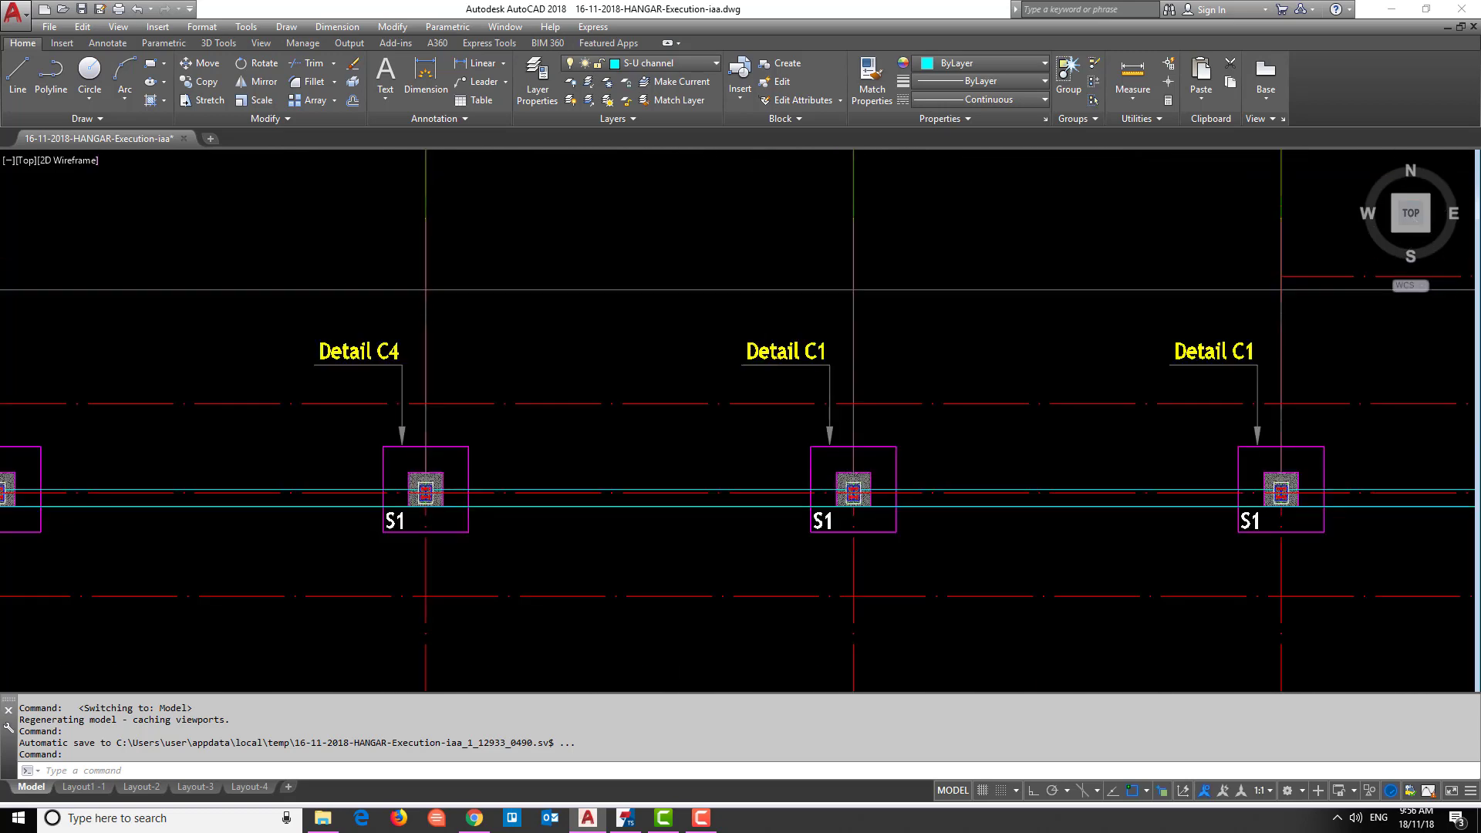
pyautogui.scroll(-3, 768, 390)
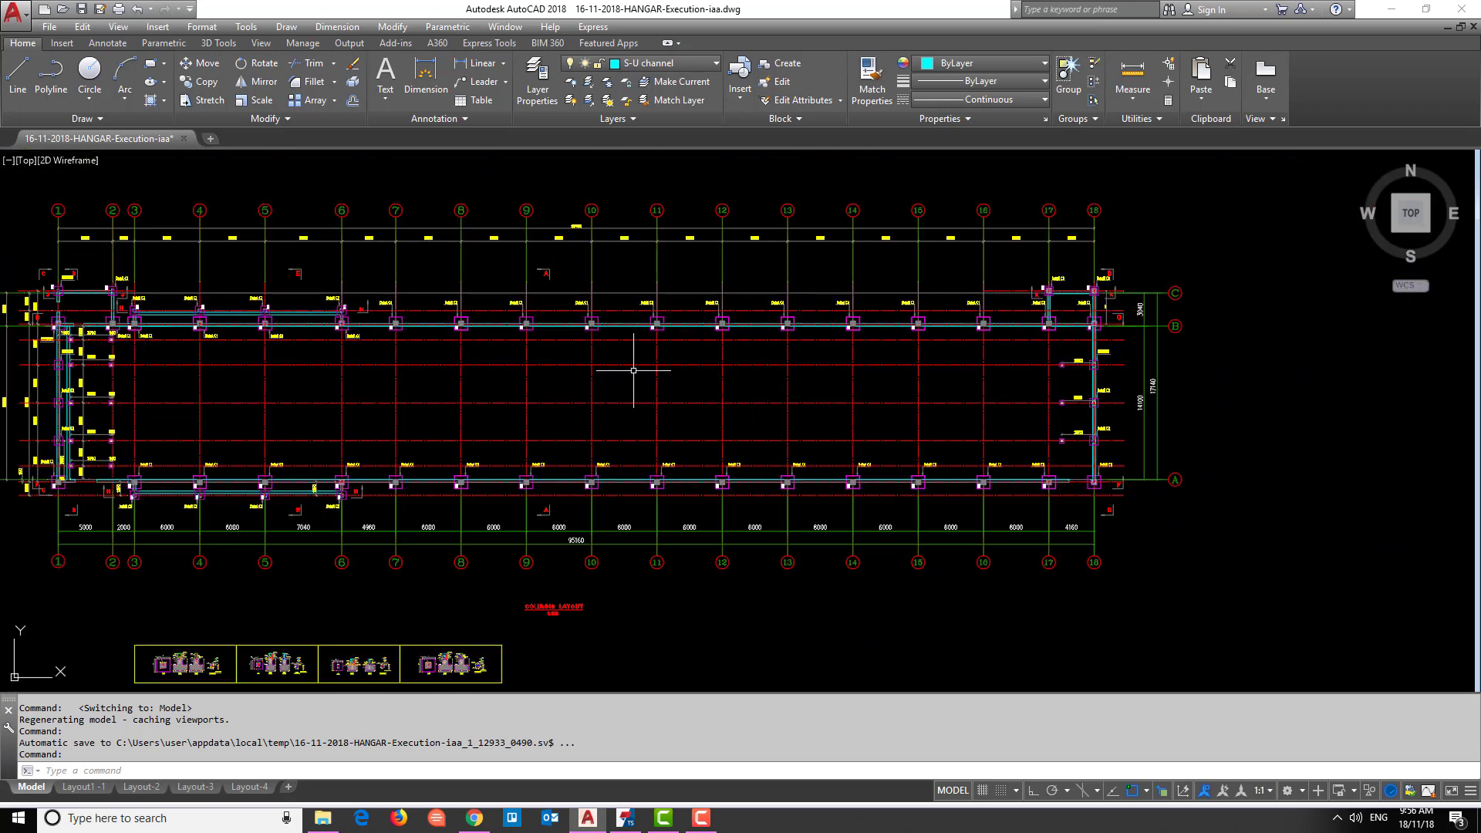
pyautogui.scroll(1, 628, 373)
pyautogui.moveTo(602, 393)
pyautogui.mouseDown(button='middle')
pyautogui.moveTo(636, 414)
pyautogui.moveTo(767, 406)
pyautogui.mouseUp(button='middle')
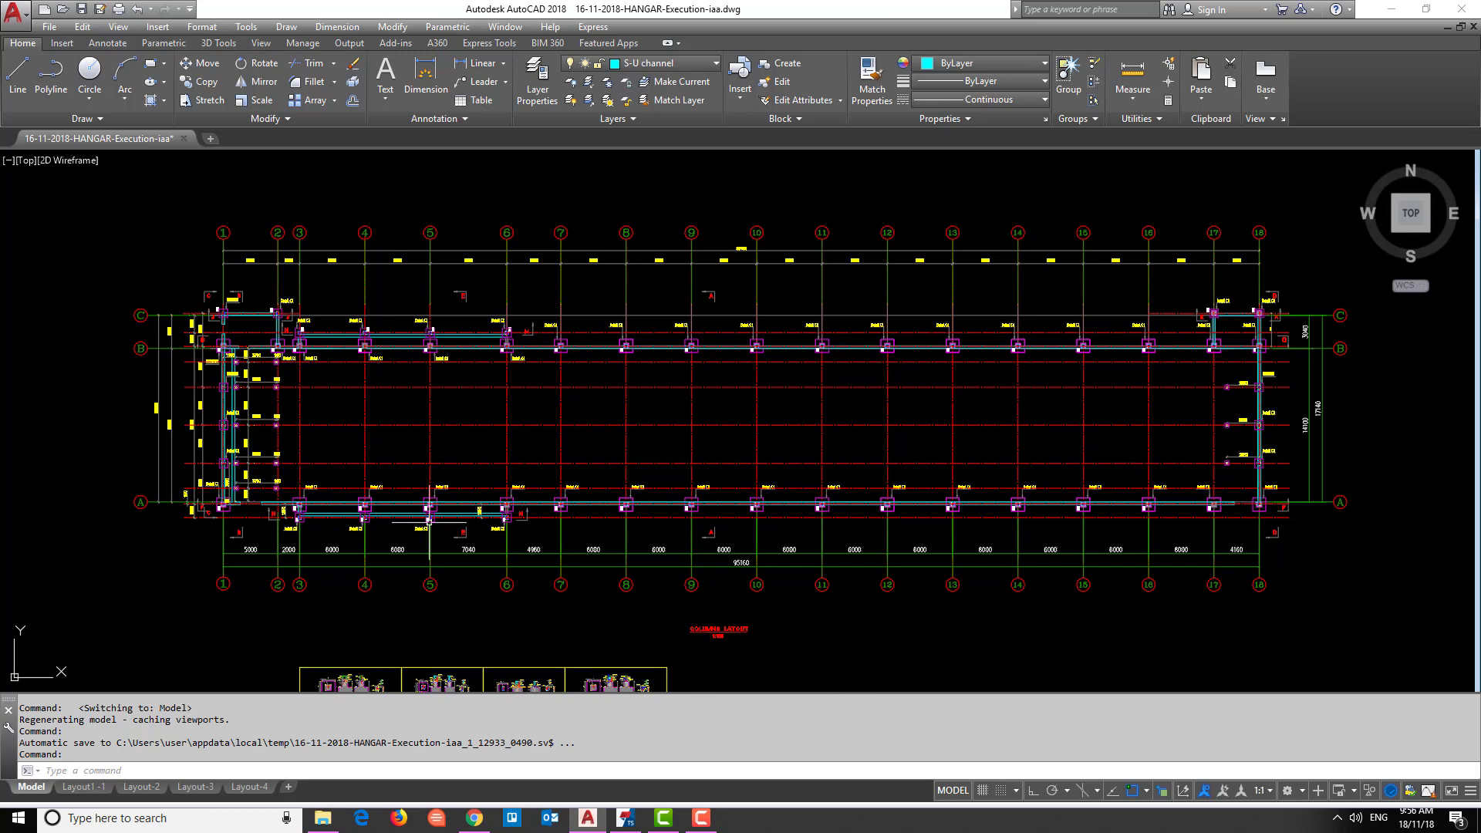
# Create a new blank AutoCAD drawing from the acad.dwt template.
pyautogui.click(45, 10)
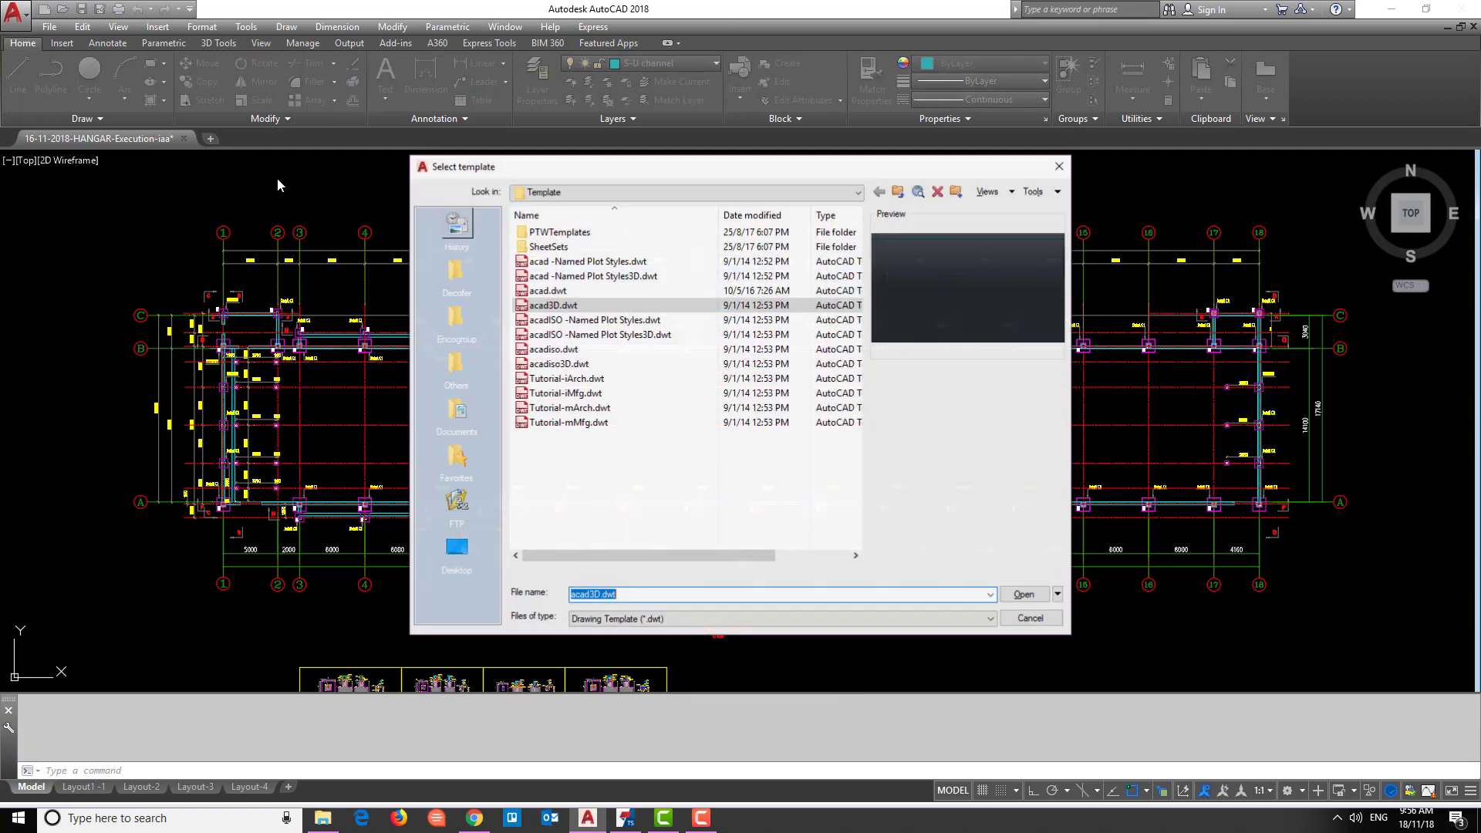
pyautogui.click(549, 291)
pyautogui.click(1024, 595)
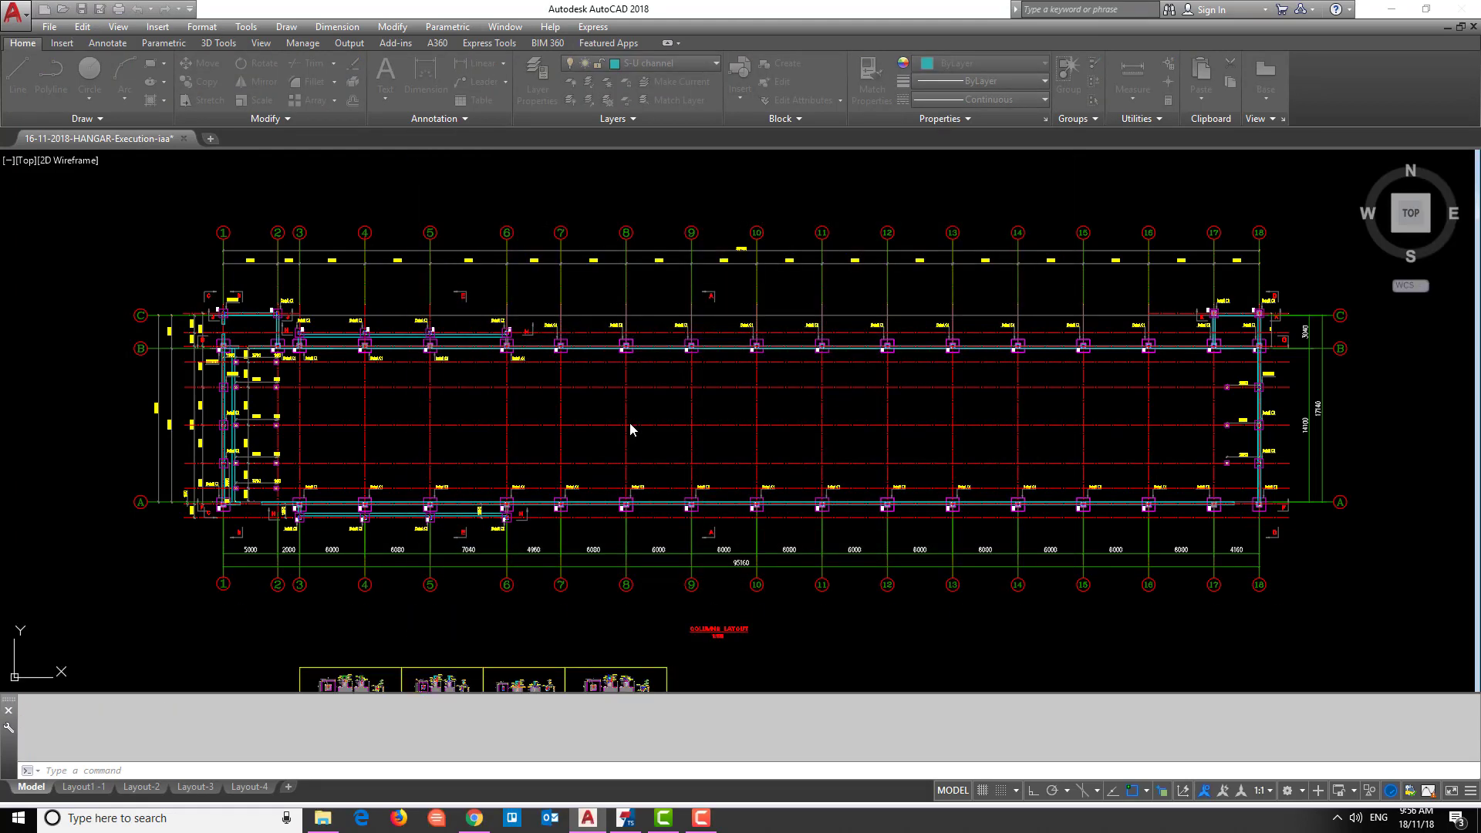
# Window-select the column plan in the HANGAR drawing, then return to Tekla Structures.
pyautogui.click(154, 141)
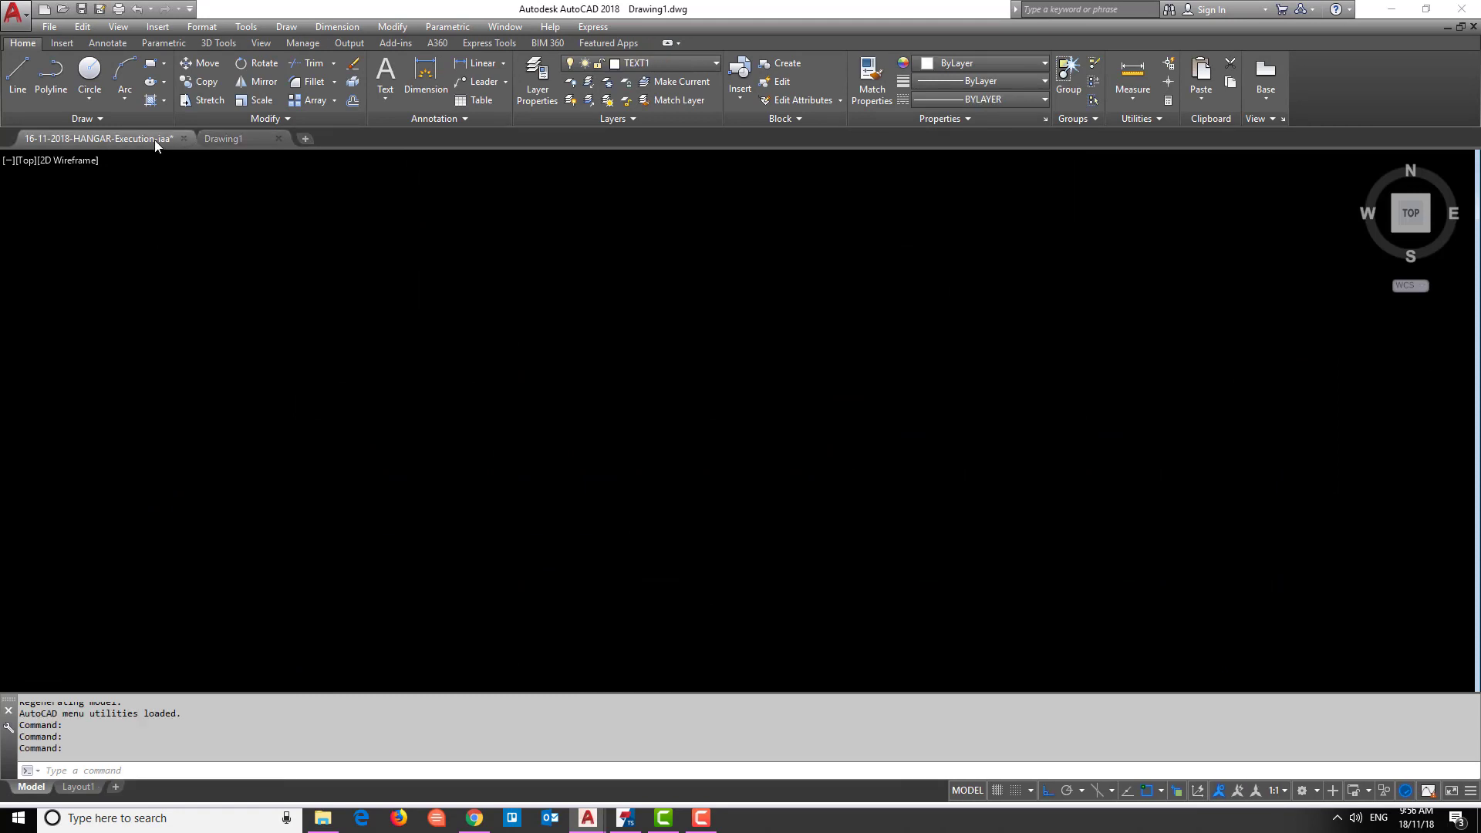
pyautogui.click(191, 253)
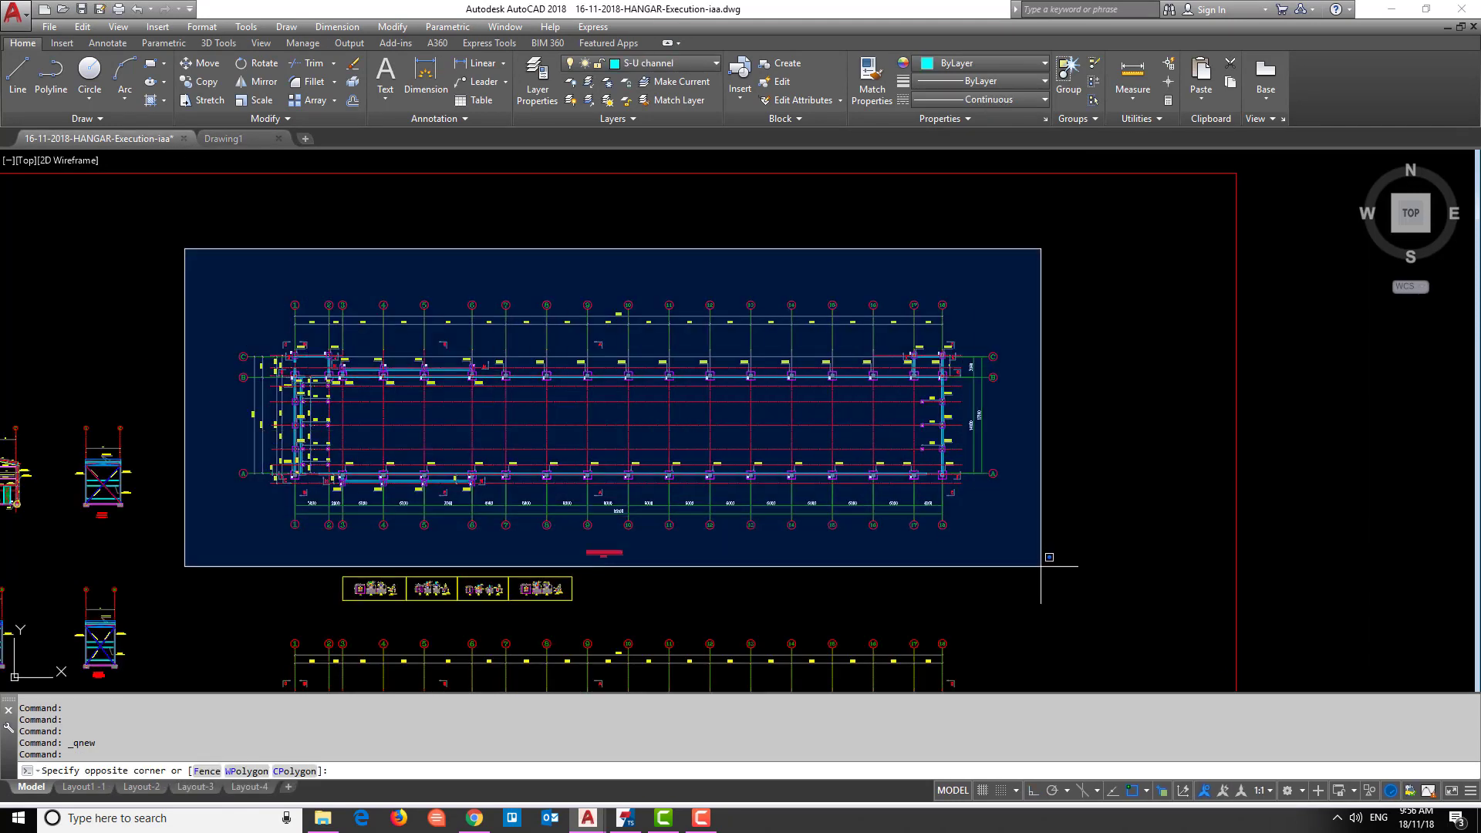
pyautogui.click(1056, 572)
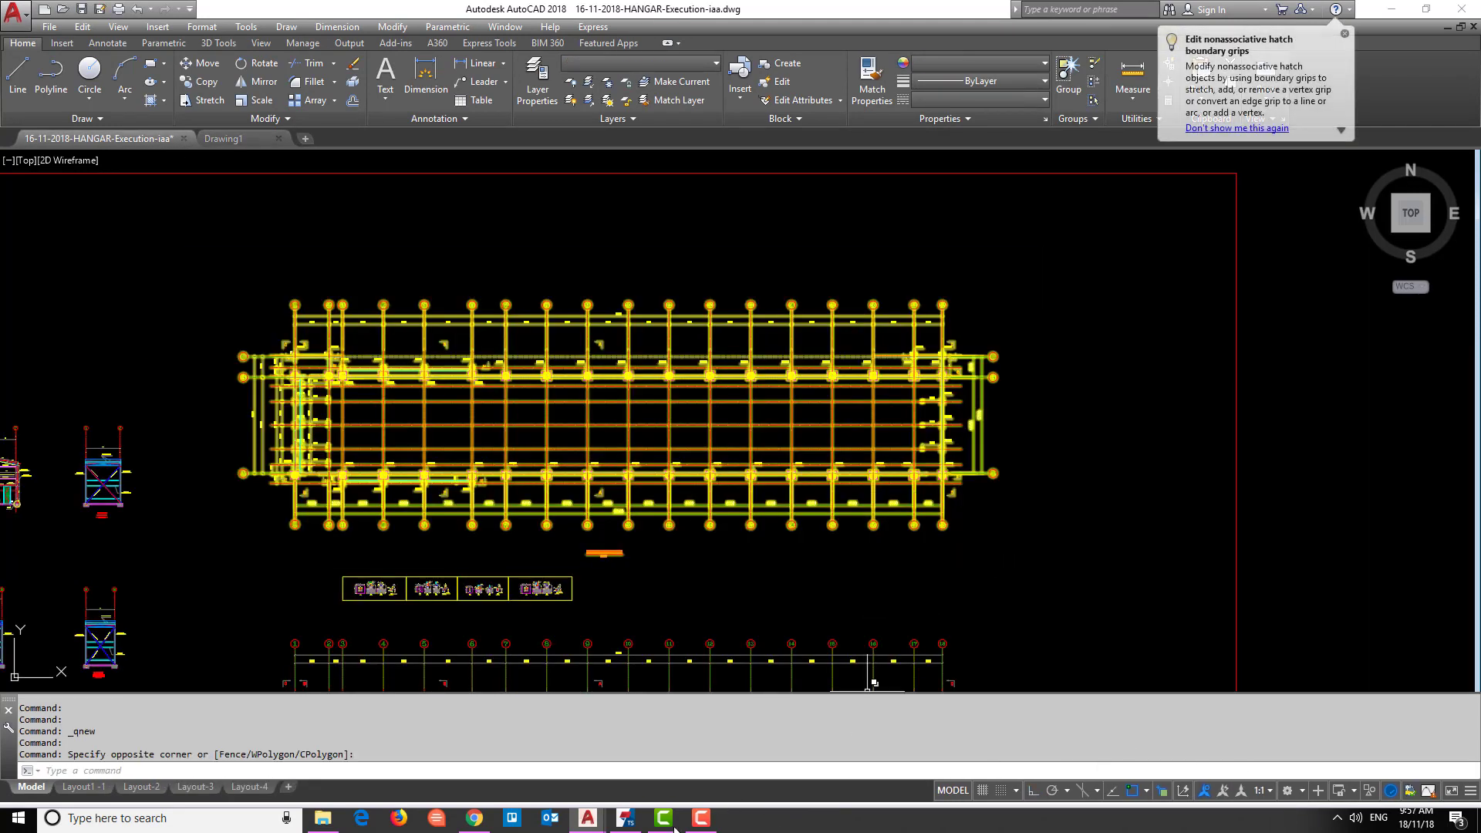
pyautogui.click(629, 819)
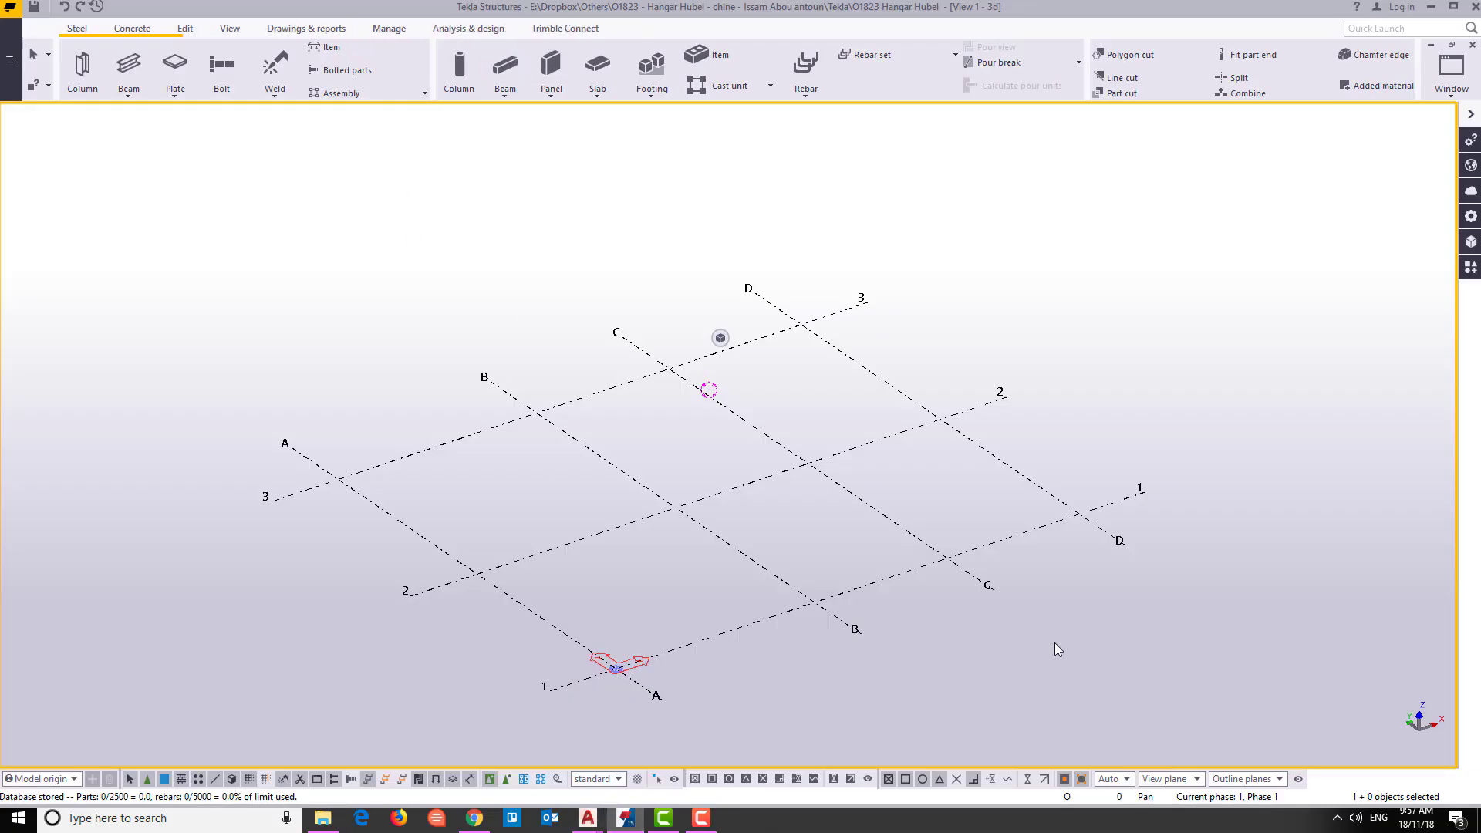
# Add a new 'Reference model' task in the Tekla time tracker.
pyautogui.click(1337, 817)
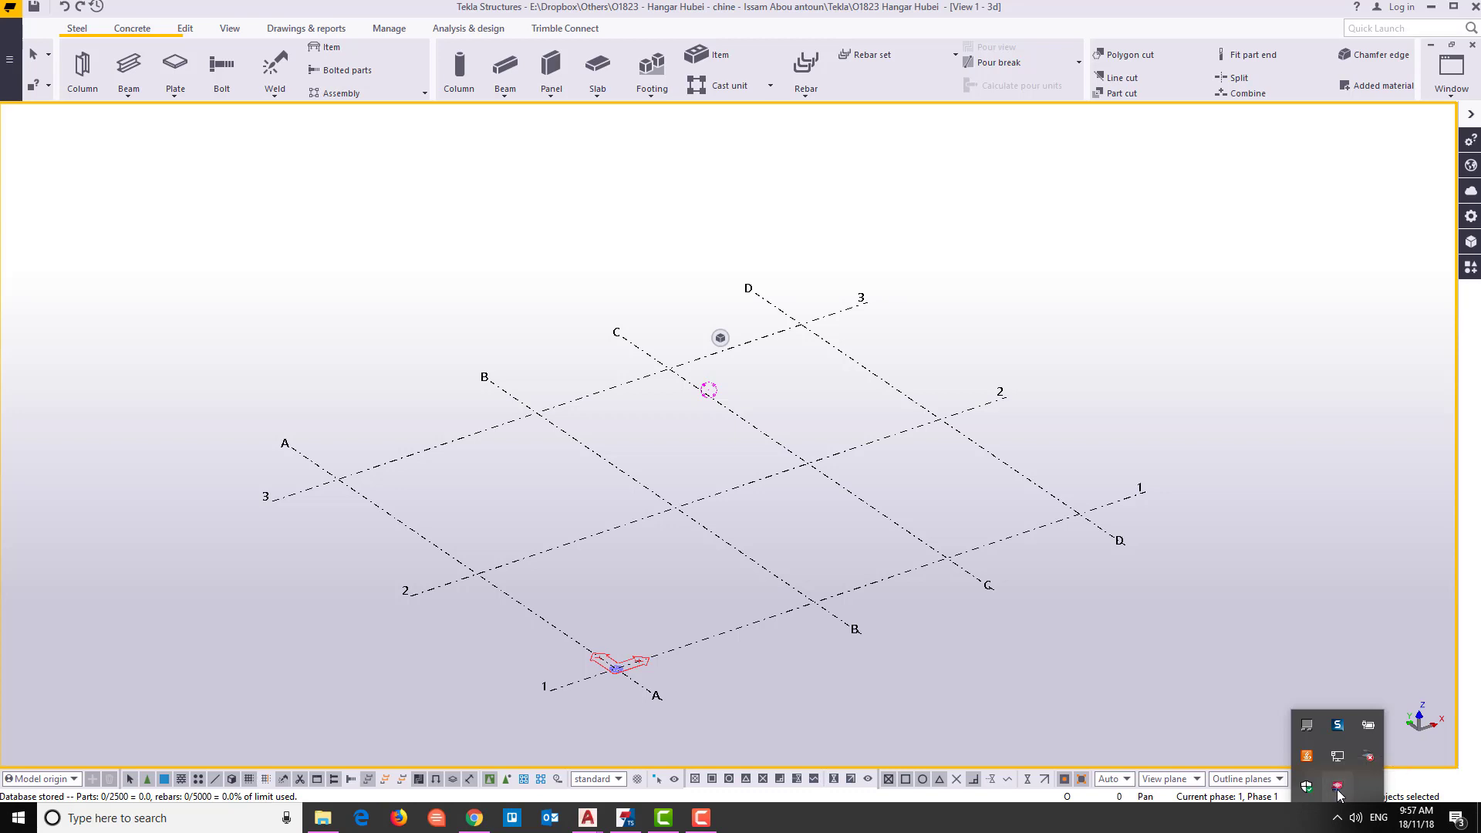
pyautogui.click(1338, 787)
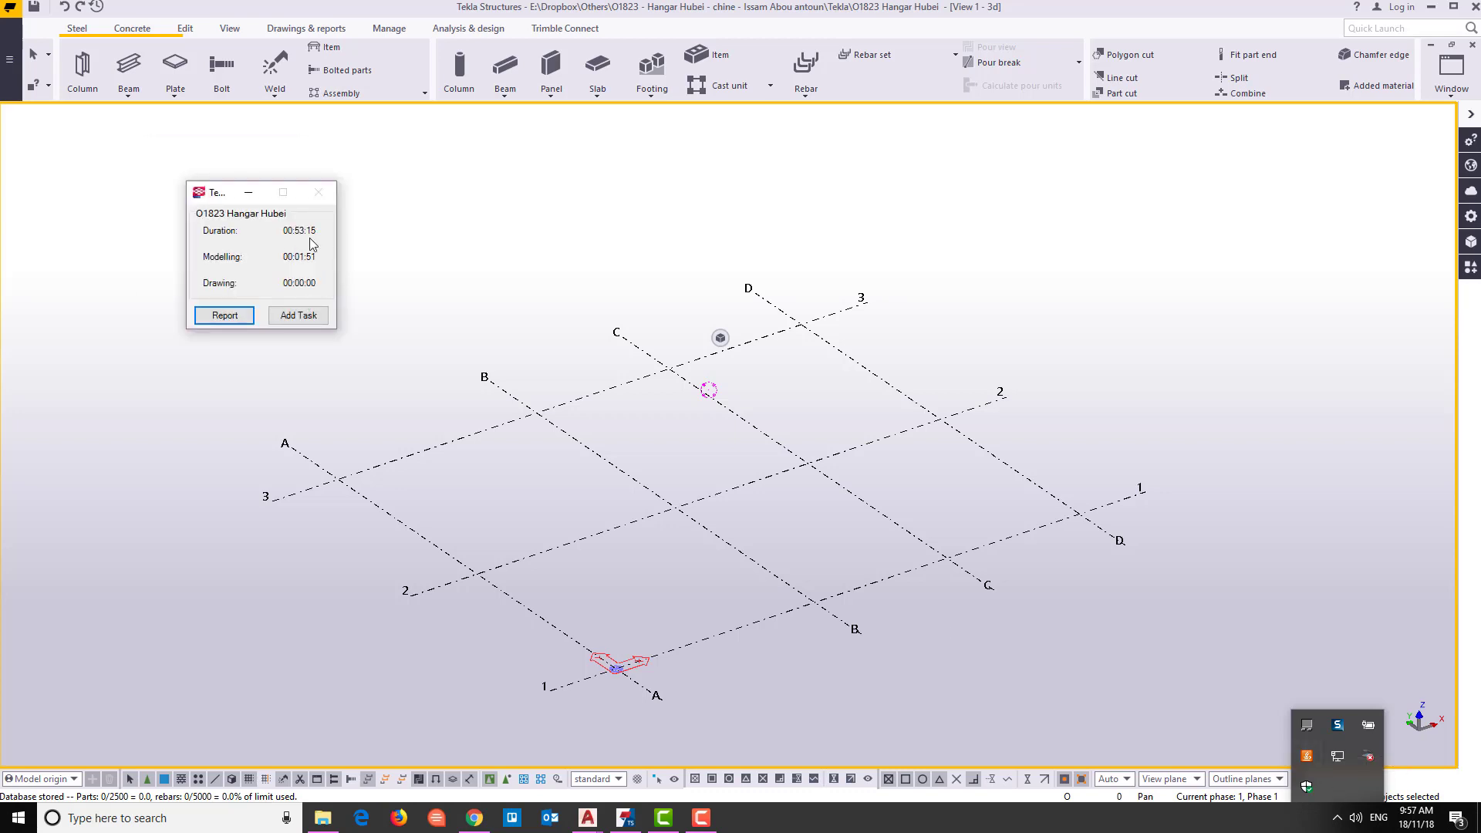
pyautogui.click(222, 215)
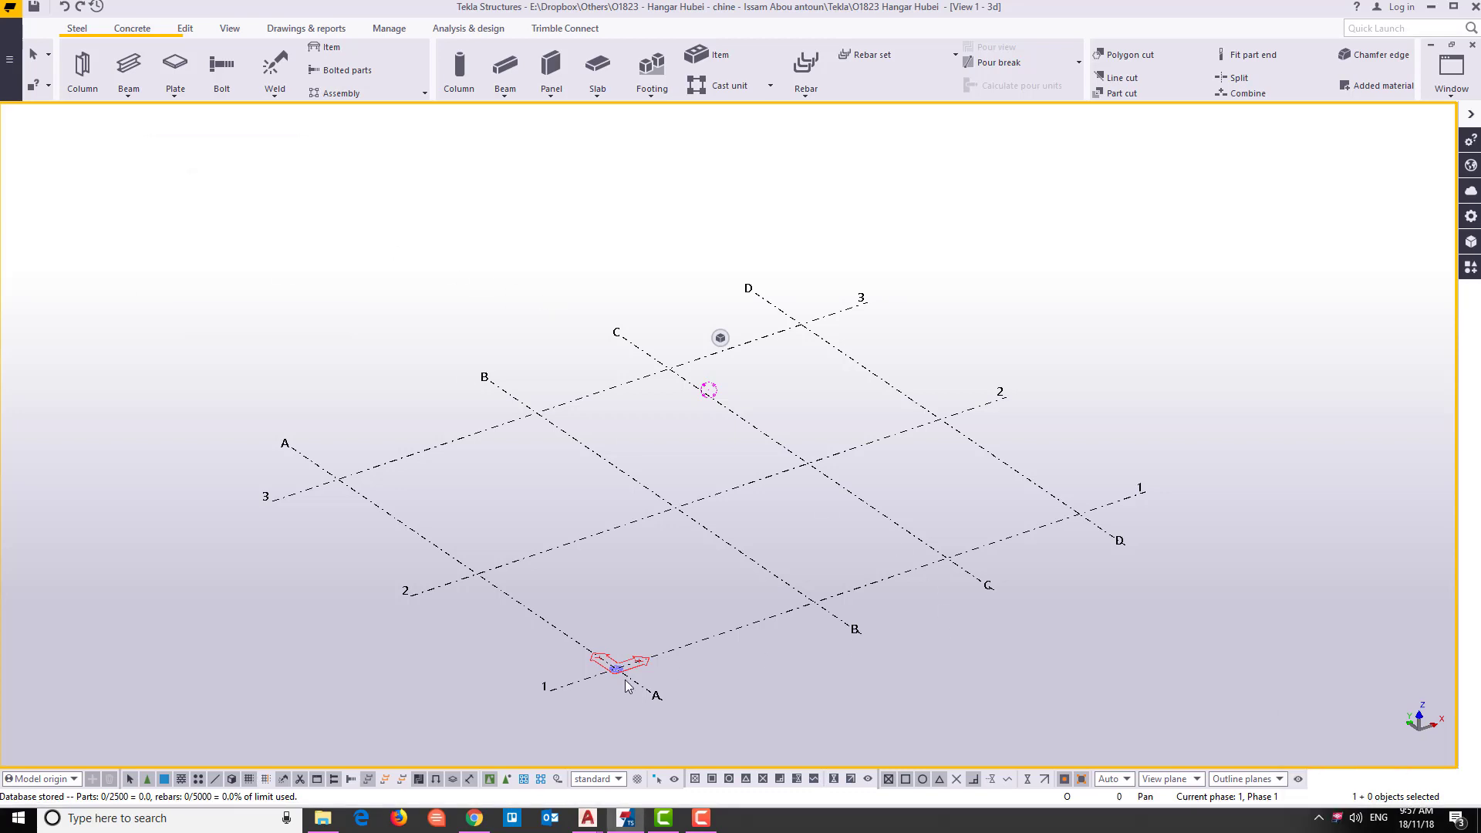
pyautogui.click(1338, 818)
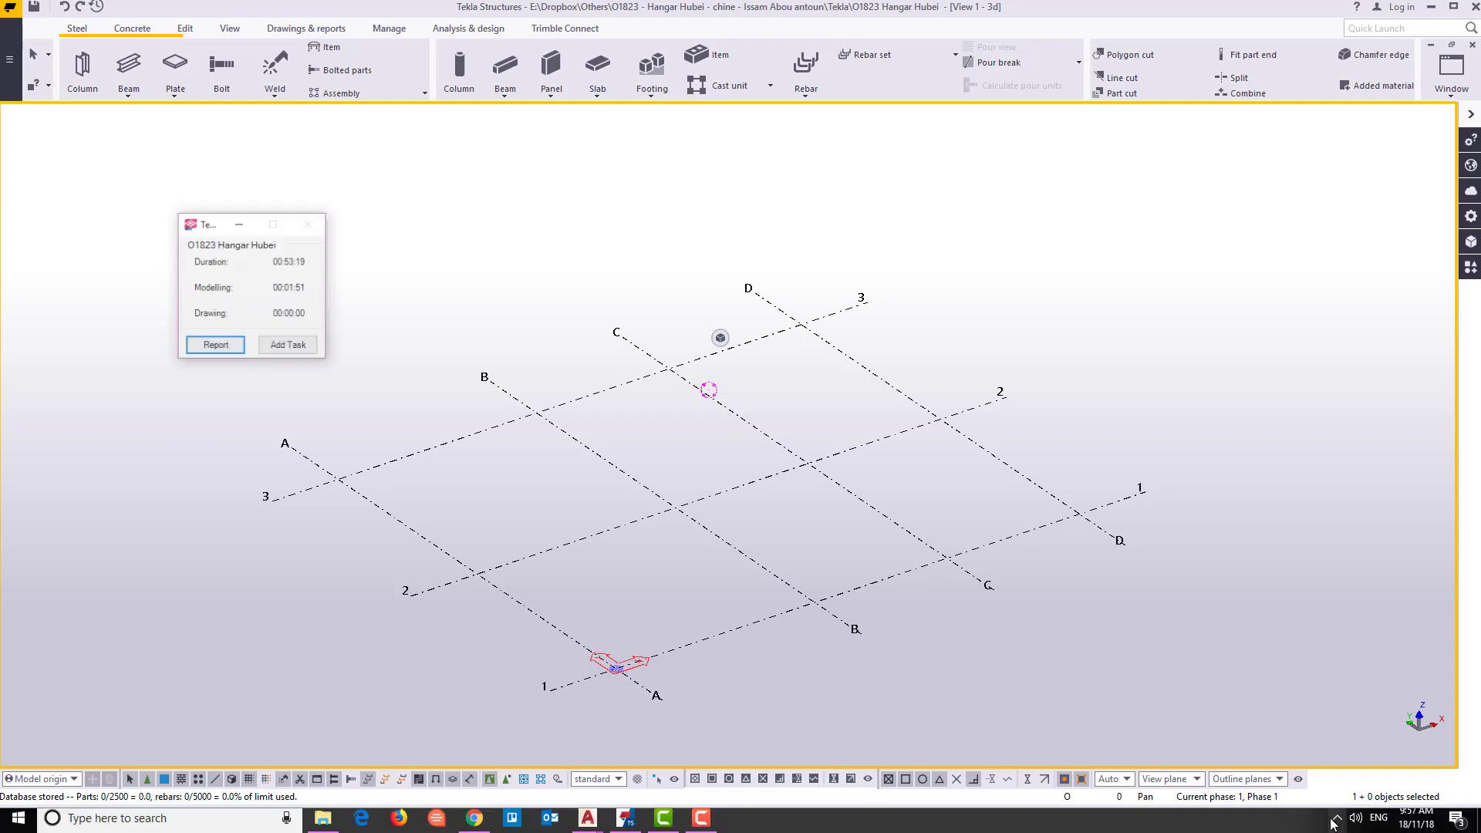
pyautogui.click(298, 315)
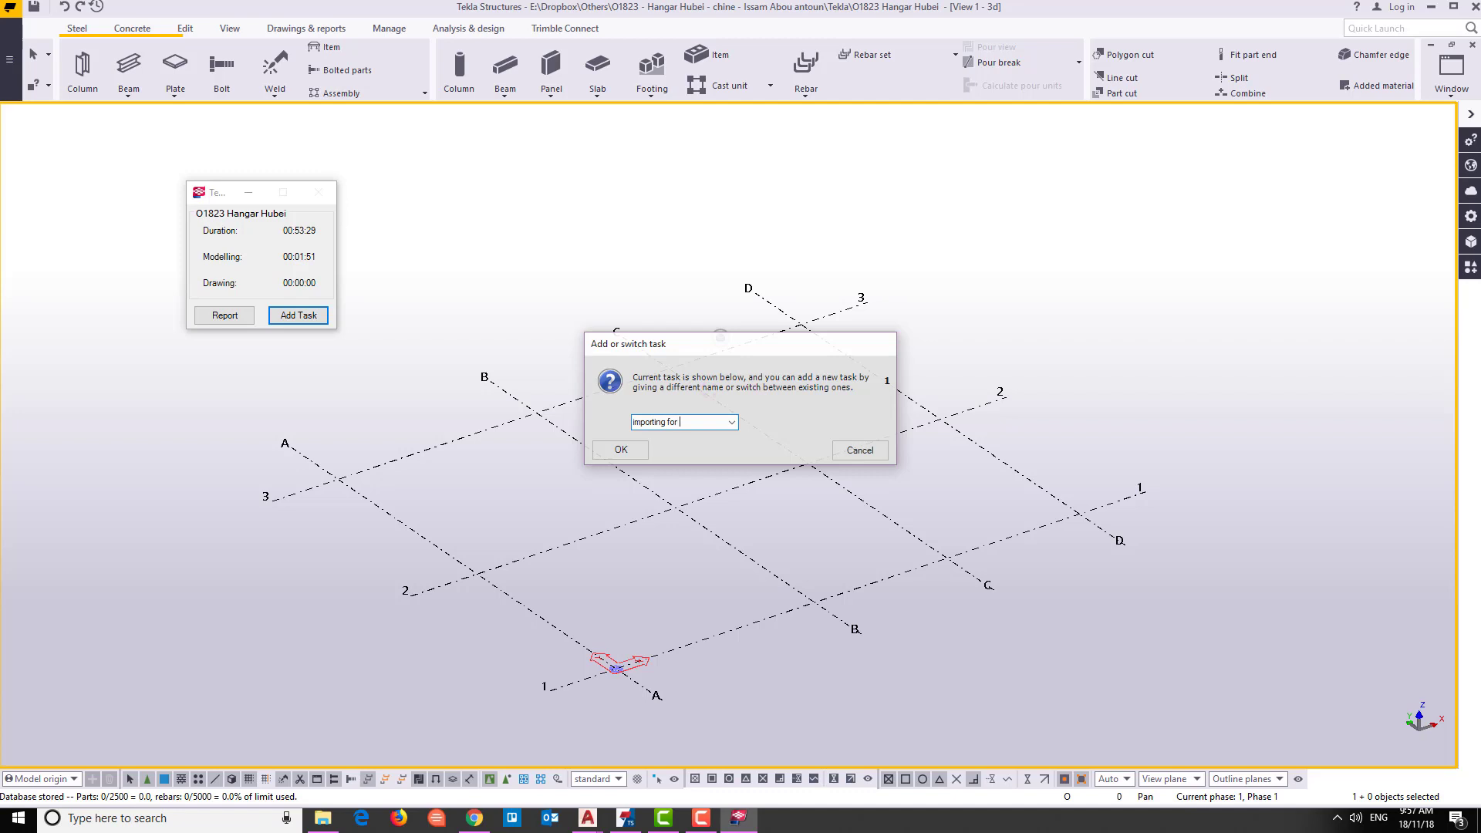
pyautogui.press('Return')
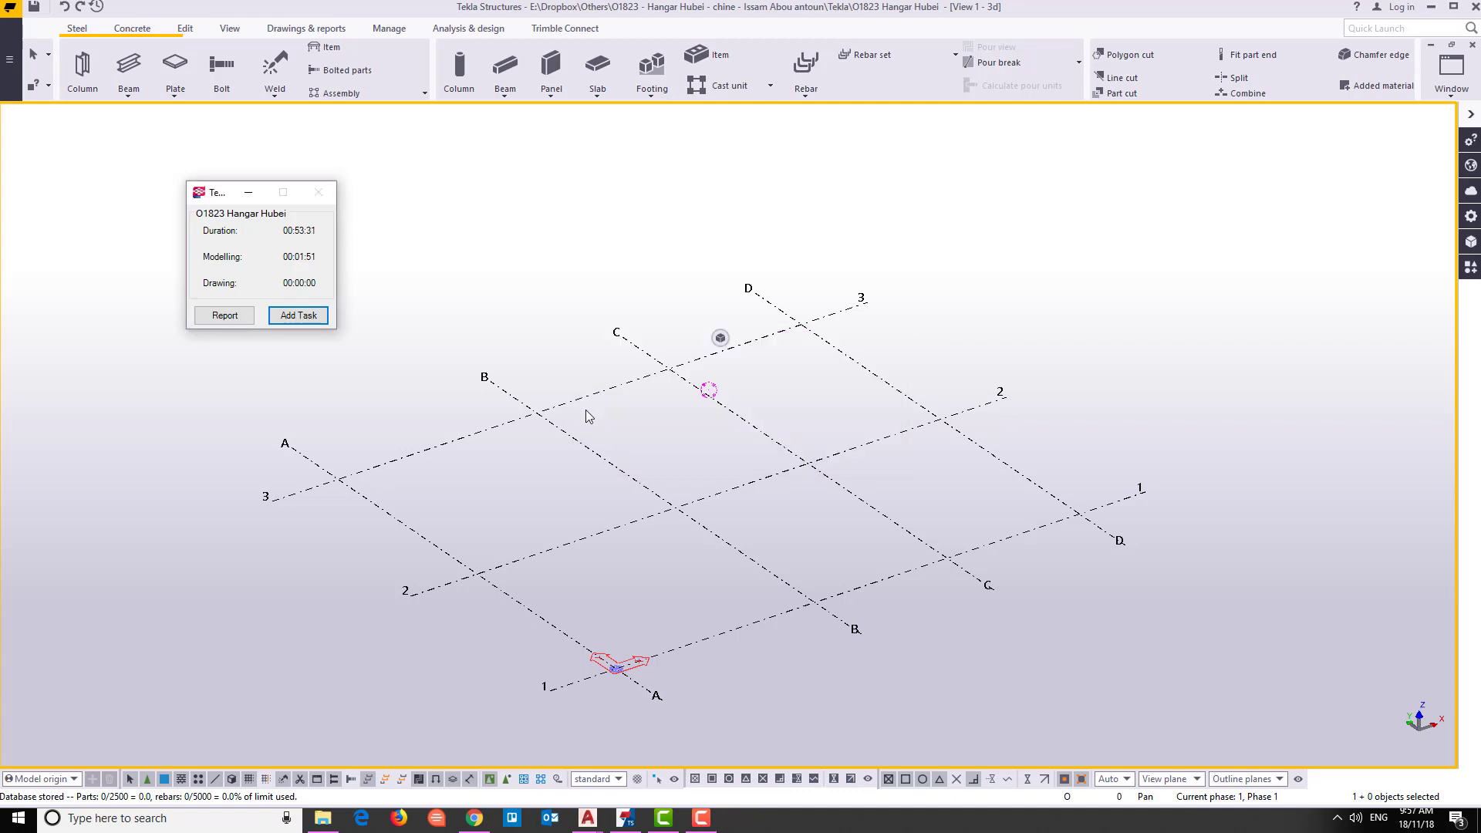
pyautogui.click(282, 315)
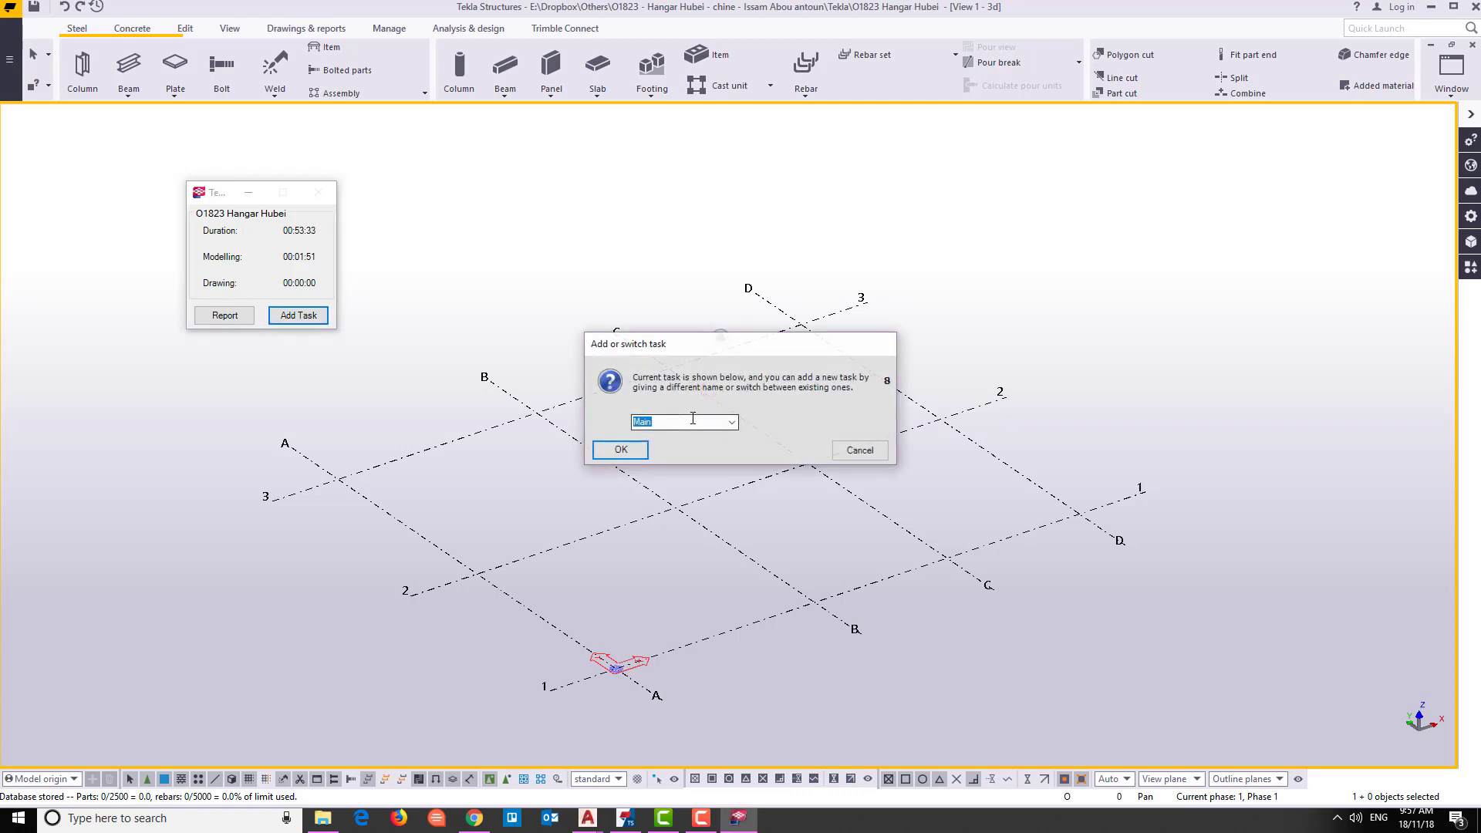
pyautogui.click(680, 421)
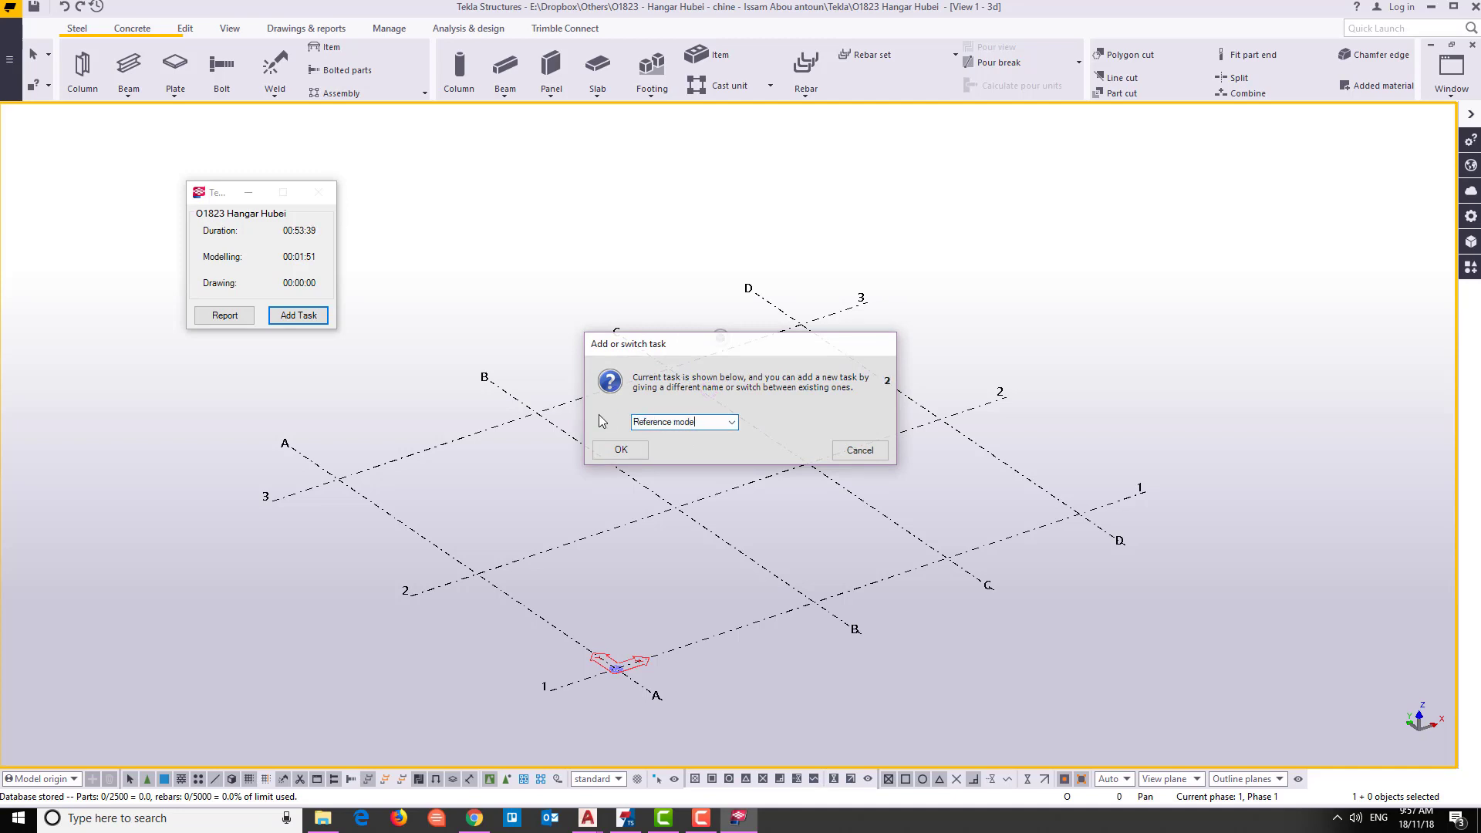
pyautogui.click(623, 447)
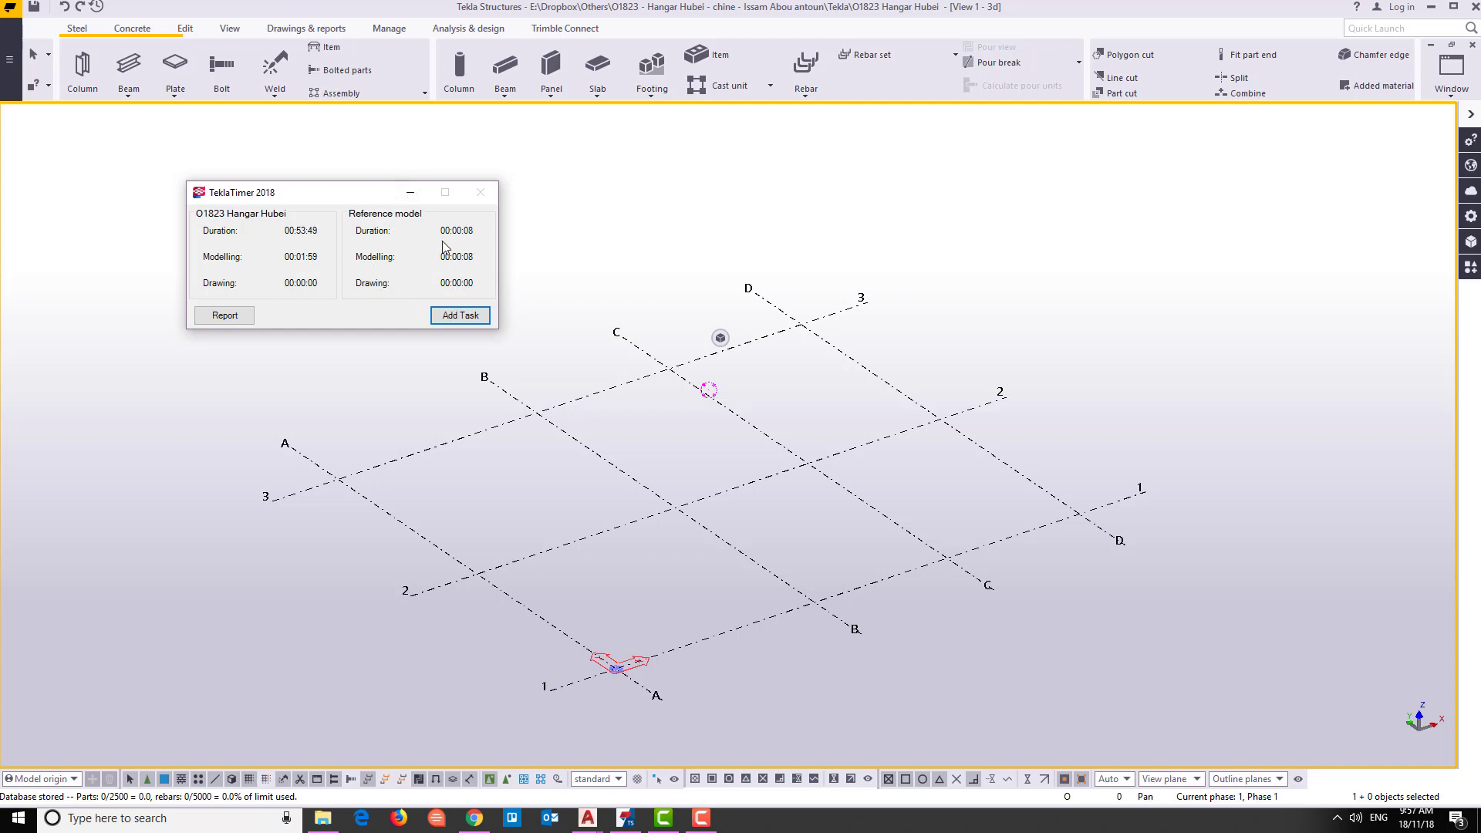
# Bring the empty Drawing1 in AutoCAD back to the front.
pyautogui.click(419, 192)
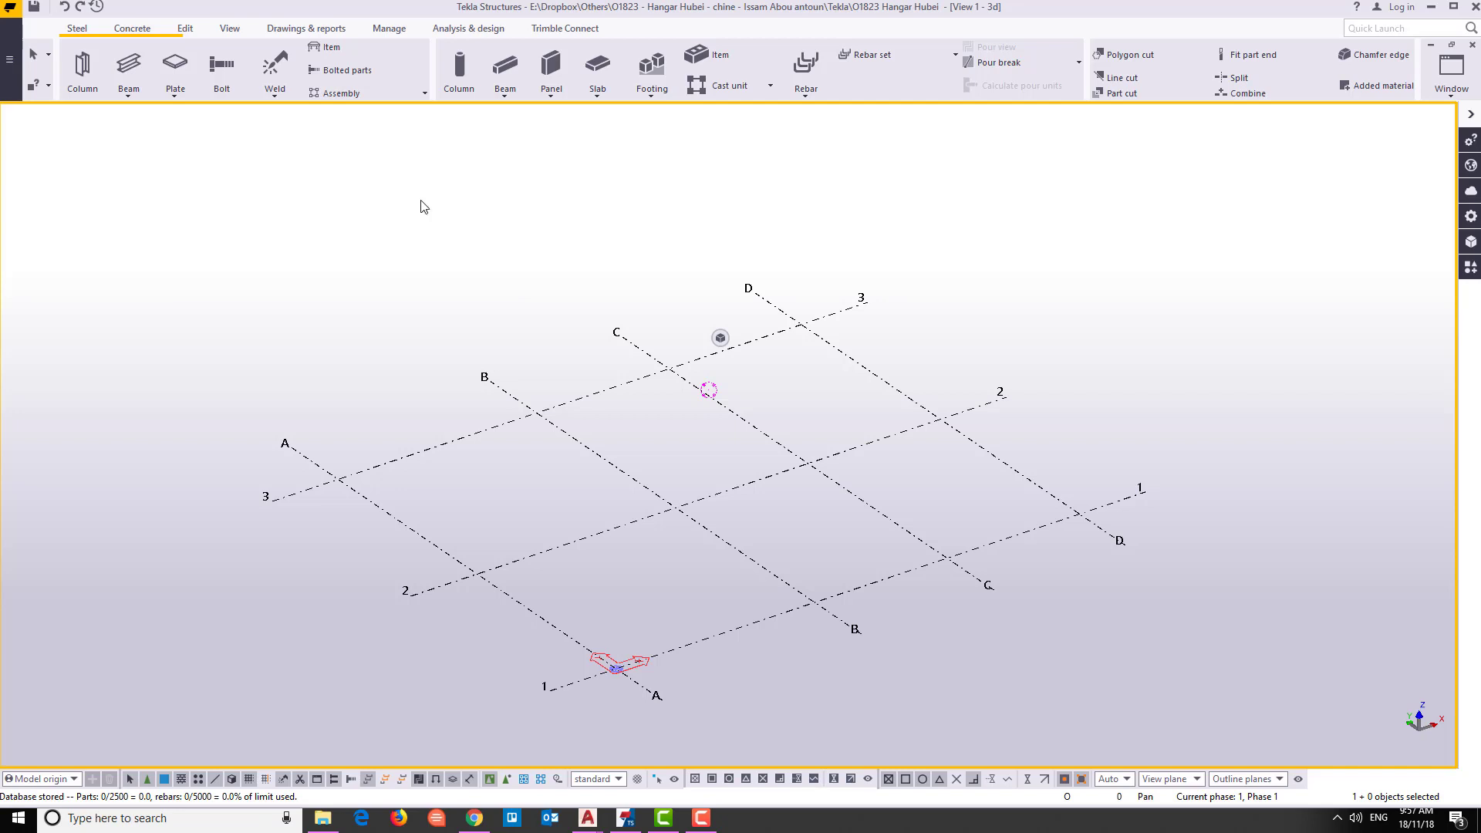
pyautogui.moveTo(587, 818)
pyautogui.click(659, 735)
# Window-select the whole hangar plan and copy it to the clipboard.
pyautogui.click(108, 140)
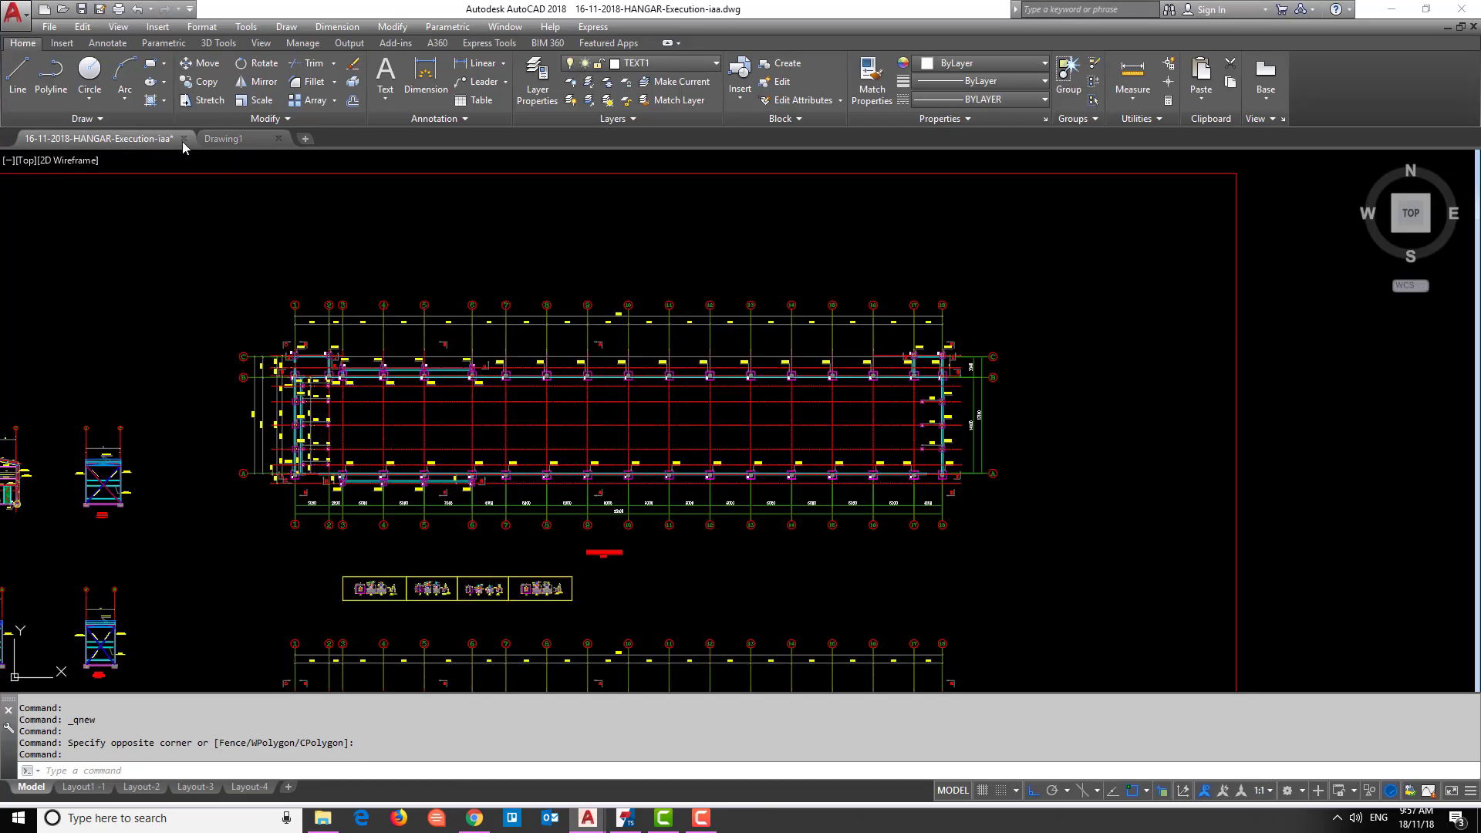
pyautogui.click(190, 274)
pyautogui.click(1039, 556)
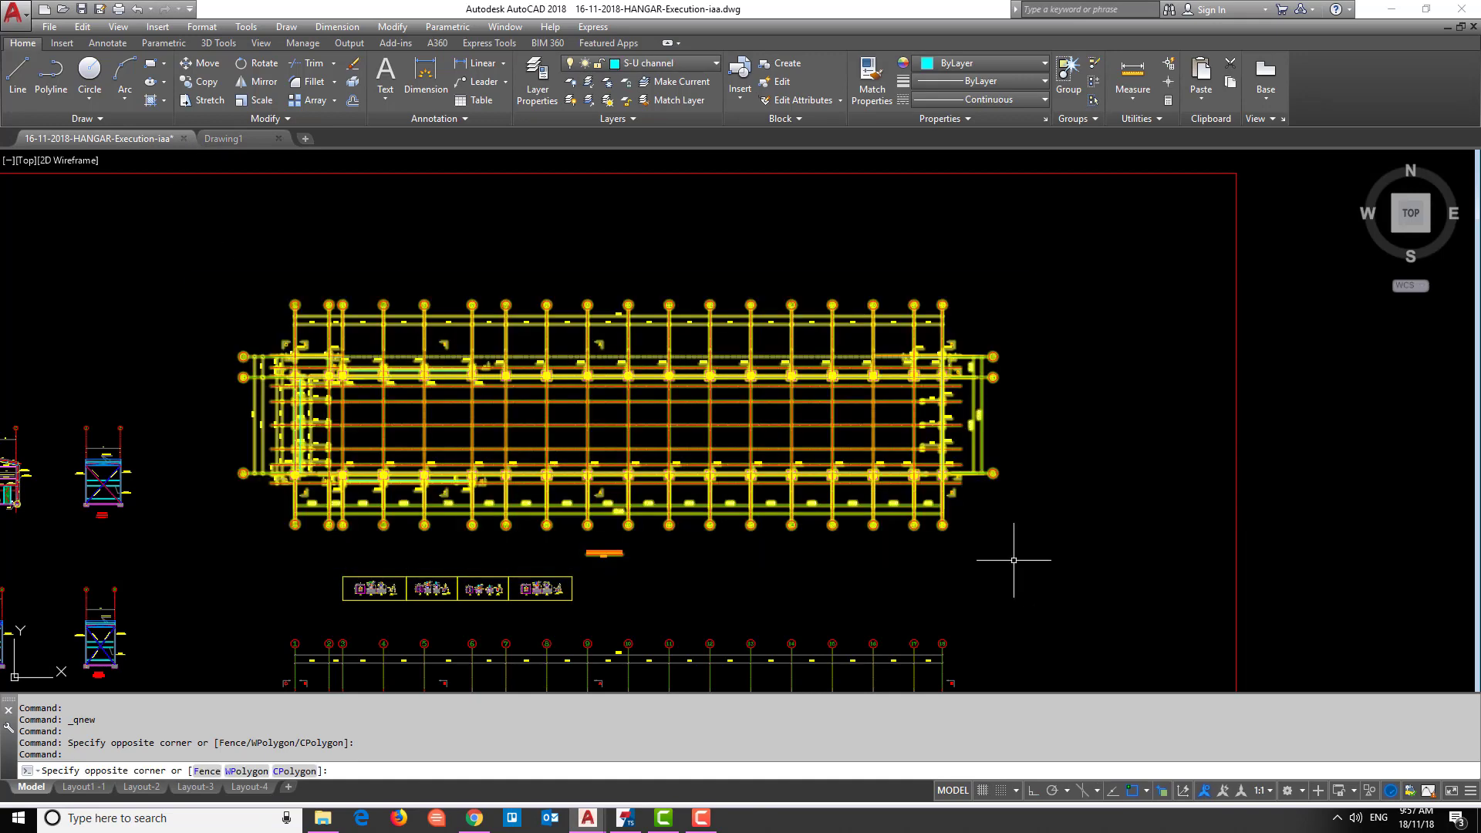
pyautogui.hotkey('ctrl', 'c')
pyautogui.click(223, 139)
pyautogui.hotkey('ctrl', 'c')
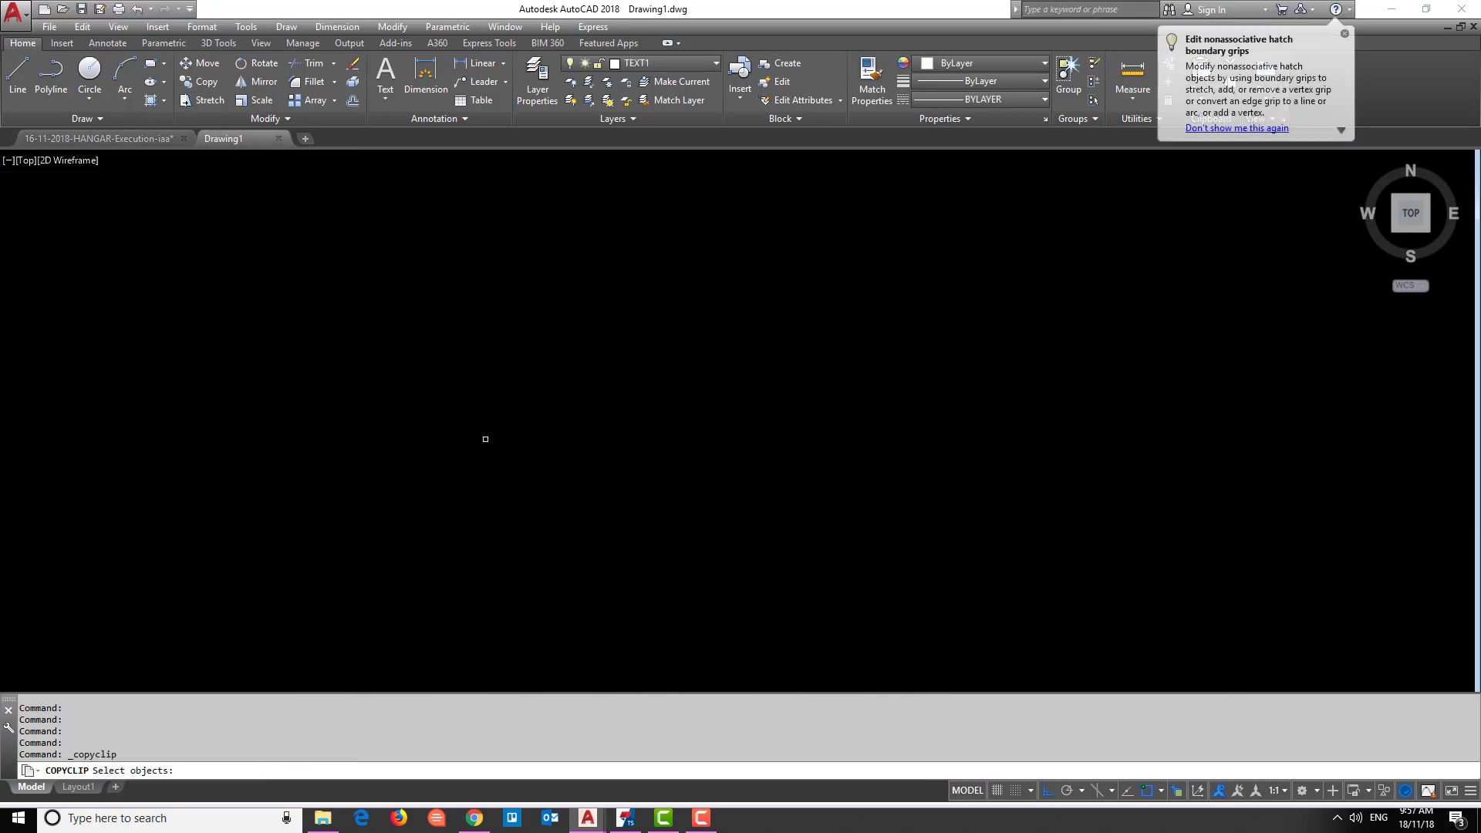
pyautogui.press('Escape')
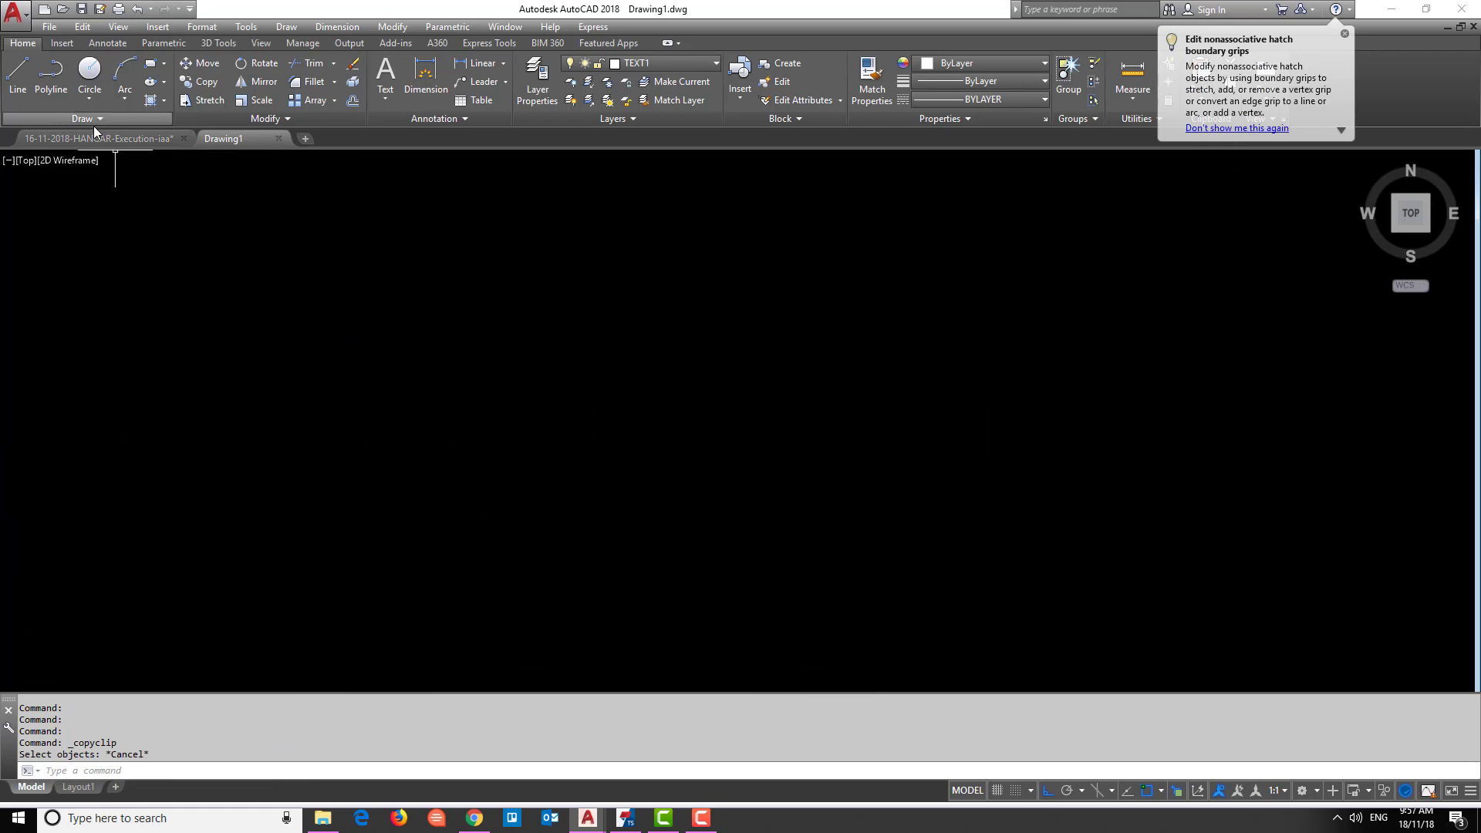
pyautogui.click(92, 141)
pyautogui.click(236, 271)
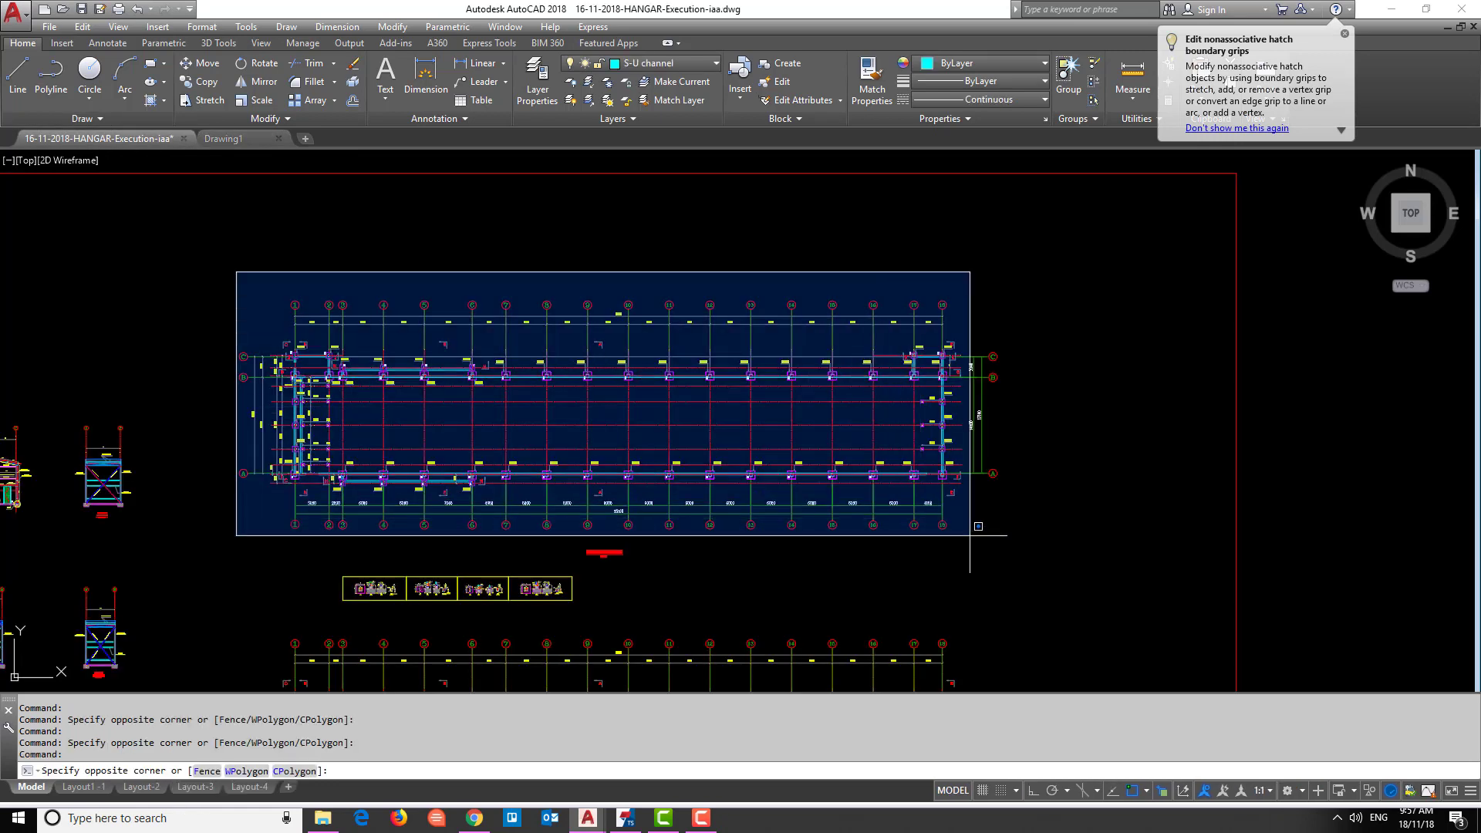
pyautogui.click(1046, 563)
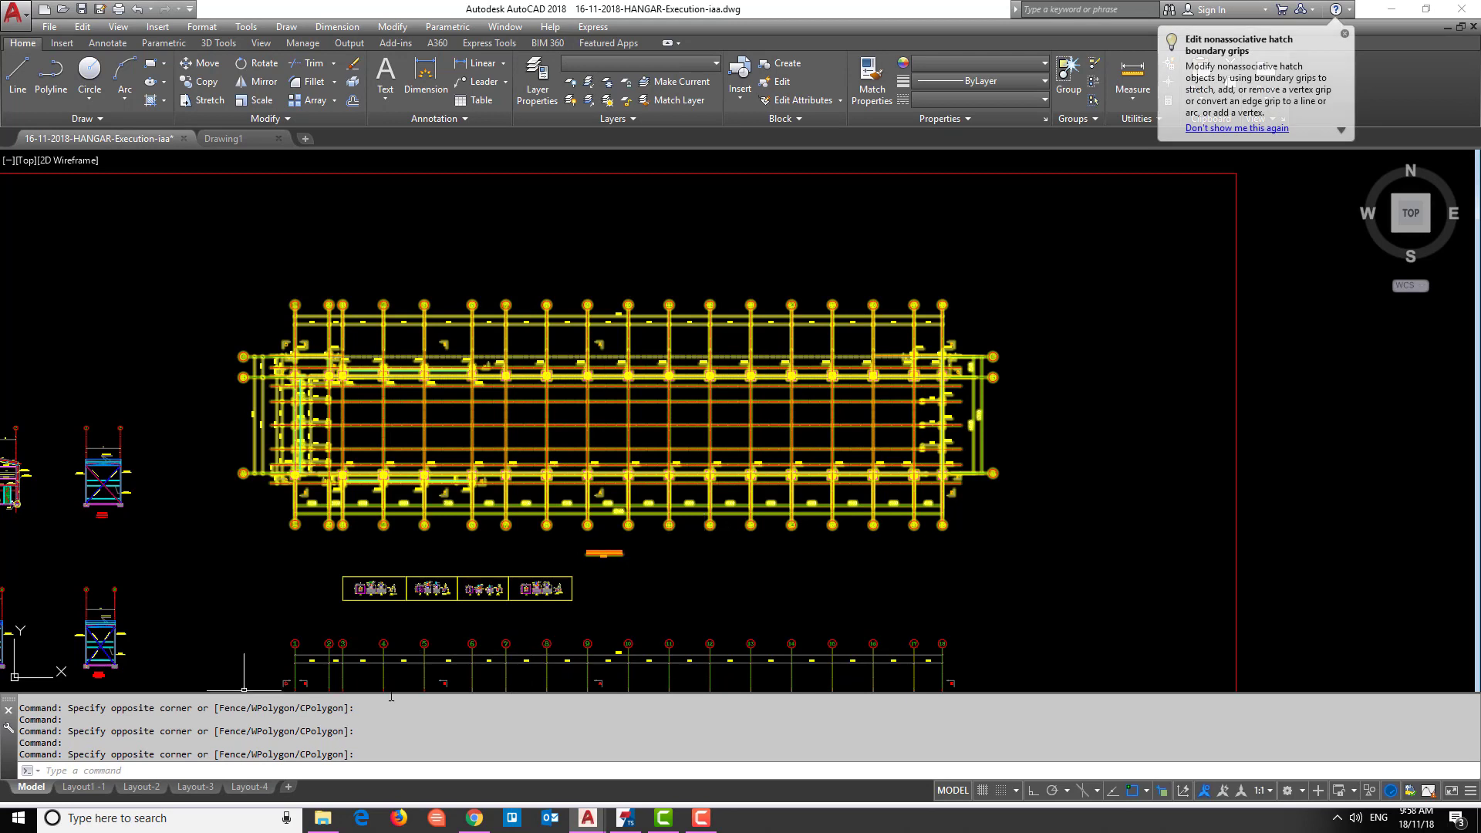
pyautogui.hotkey('ctrl', 'c')
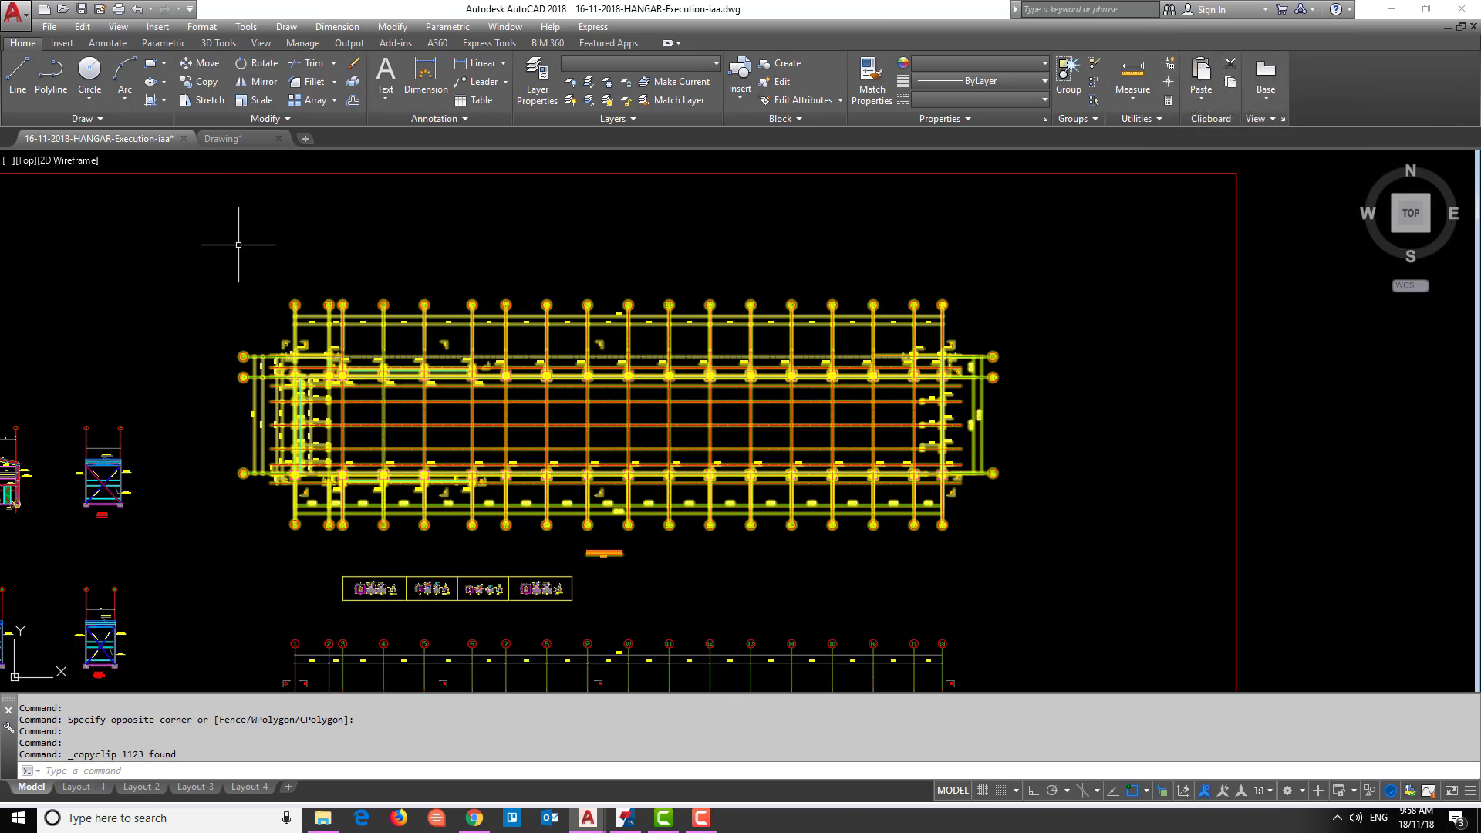
# Paste the hangar plan into Drawing1 at 0,0,0 and zoom to extents.
pyautogui.click(223, 139)
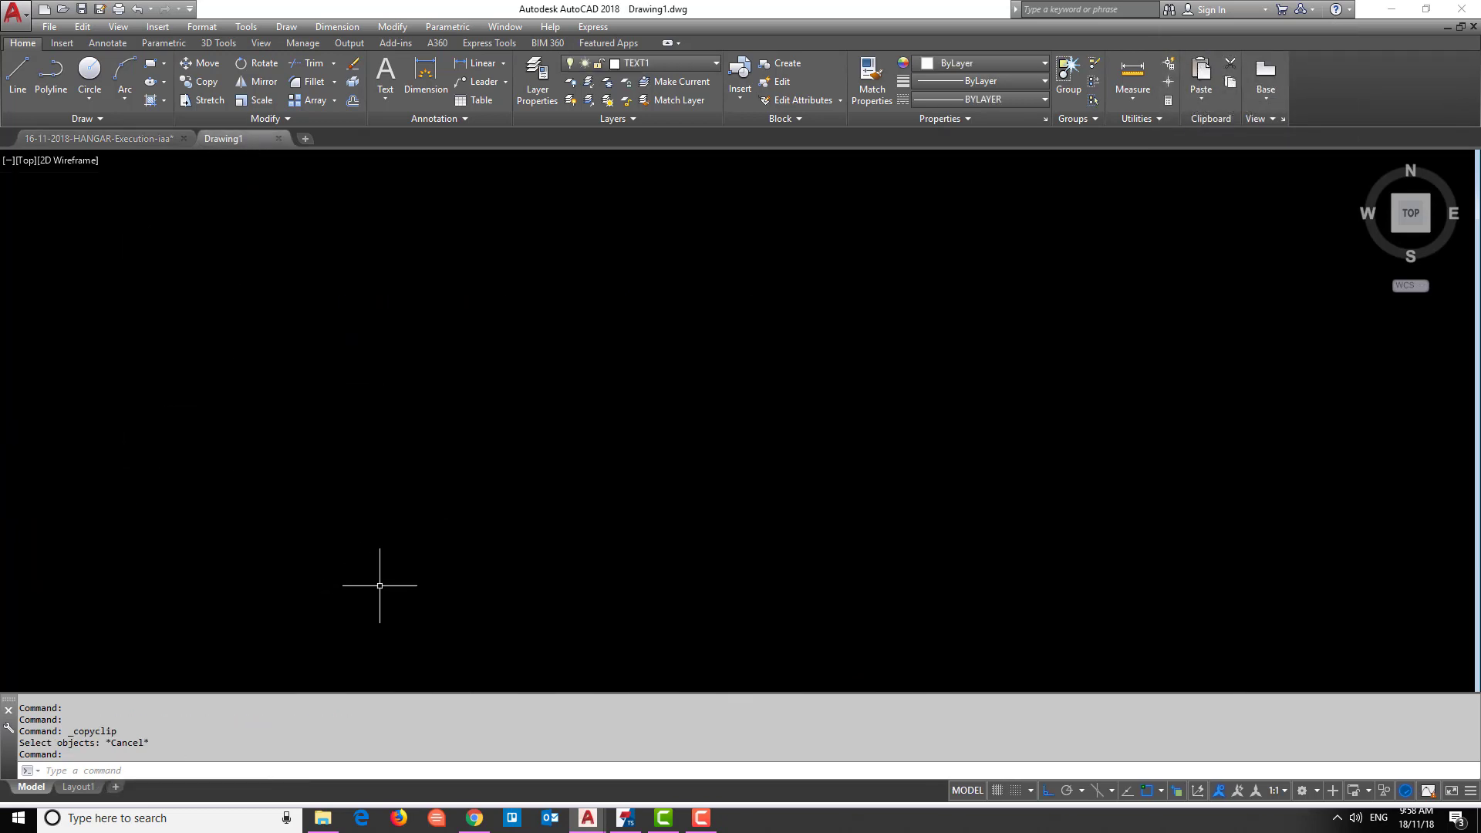
pyautogui.hotkey('ctrl', 'v')
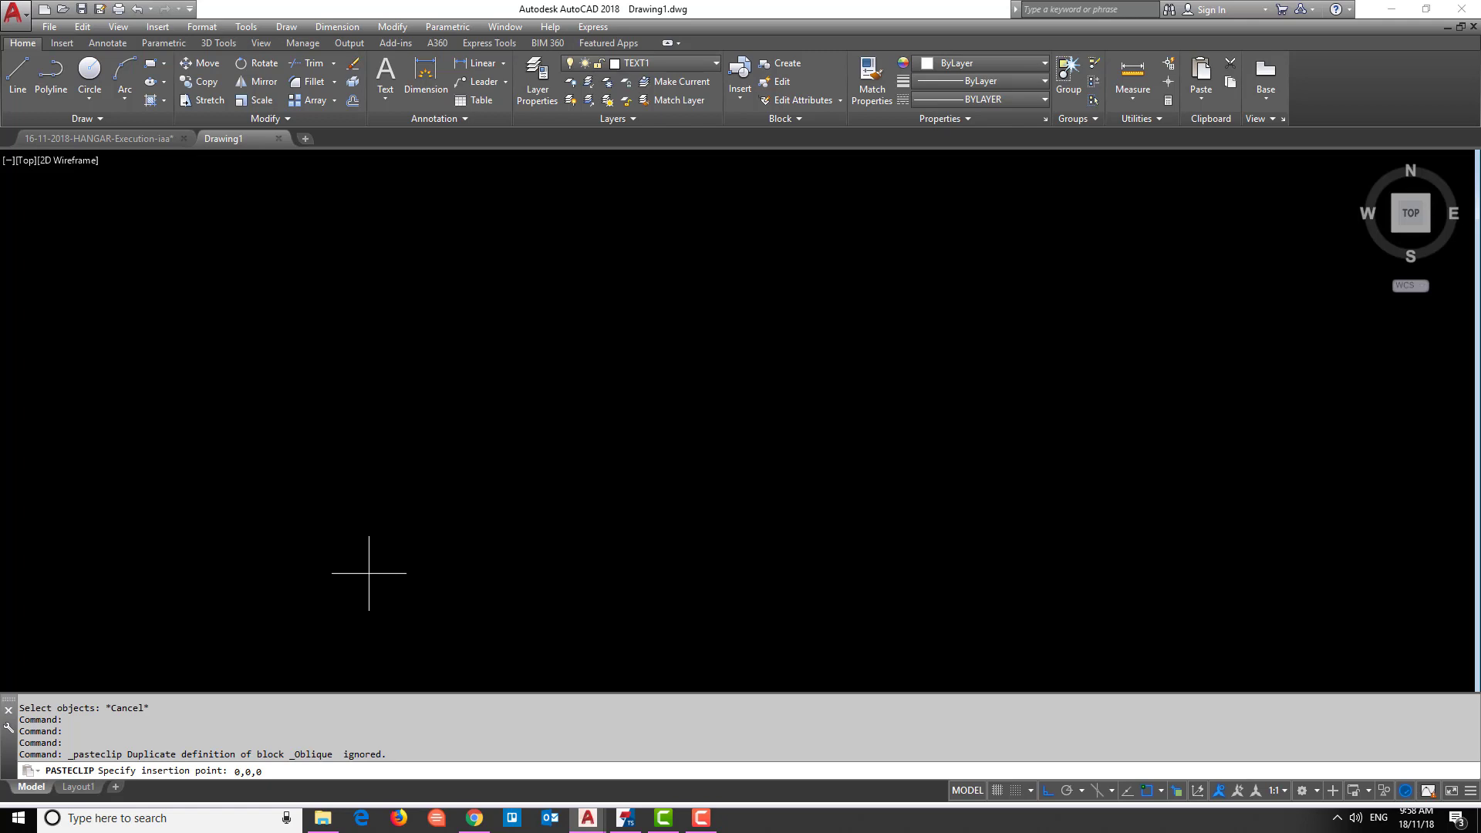
pyautogui.press('Return')
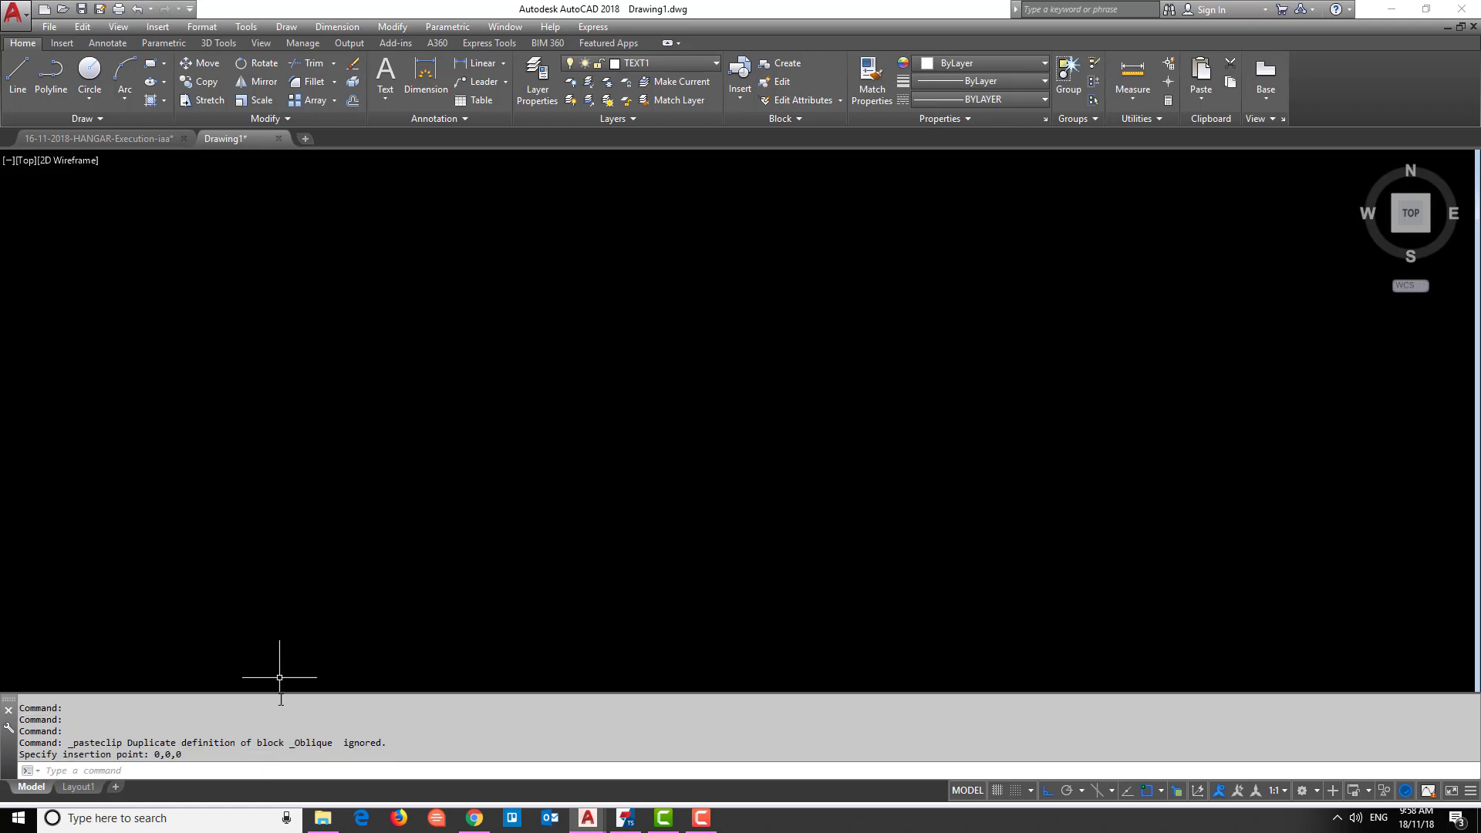
pyautogui.write('z')
pyautogui.press('Return')
pyautogui.write('z')
pyautogui.press('Return')
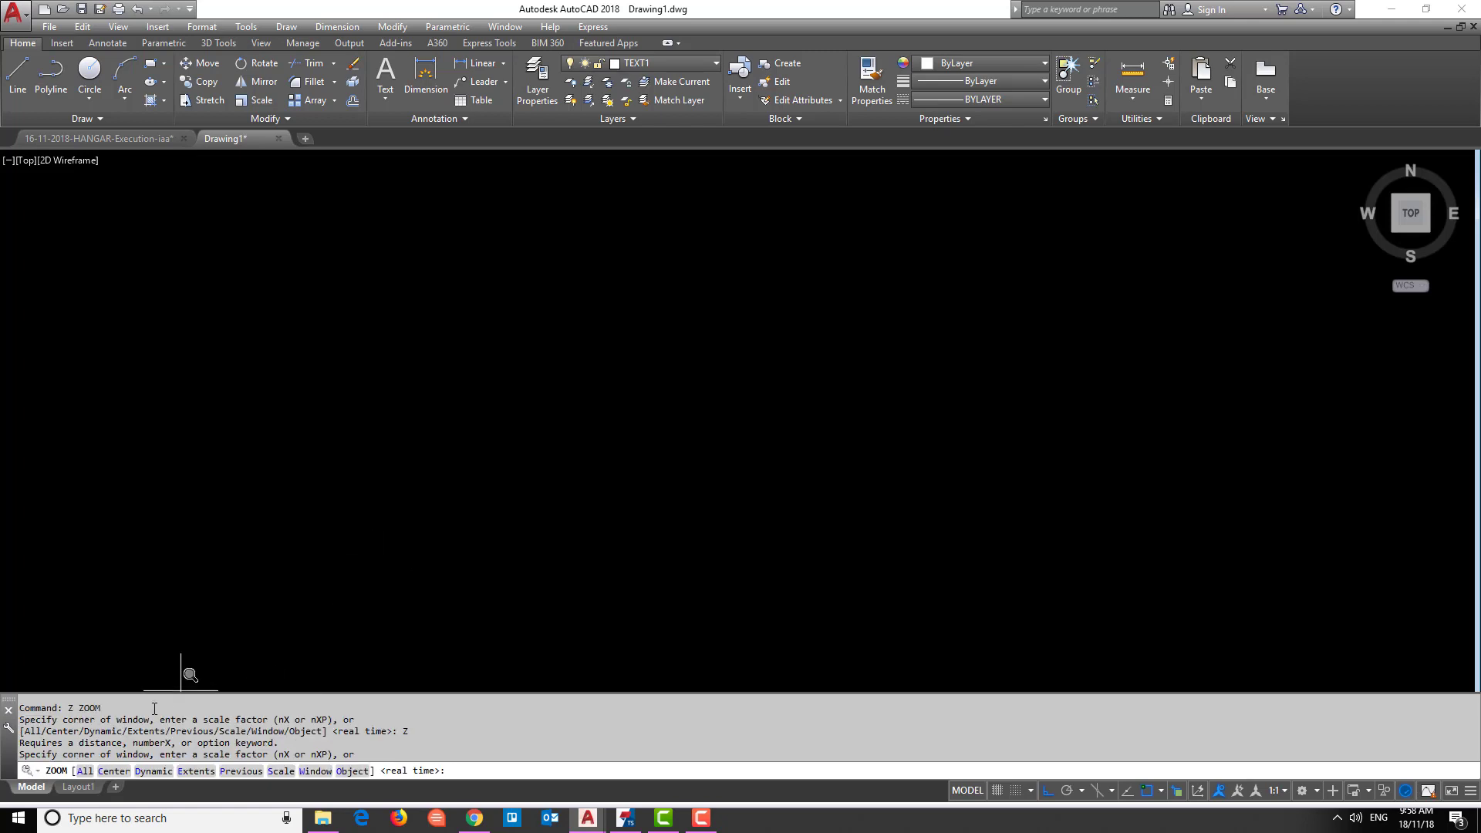
pyautogui.press('Escape')
pyautogui.press('Escape')
pyautogui.write('z')
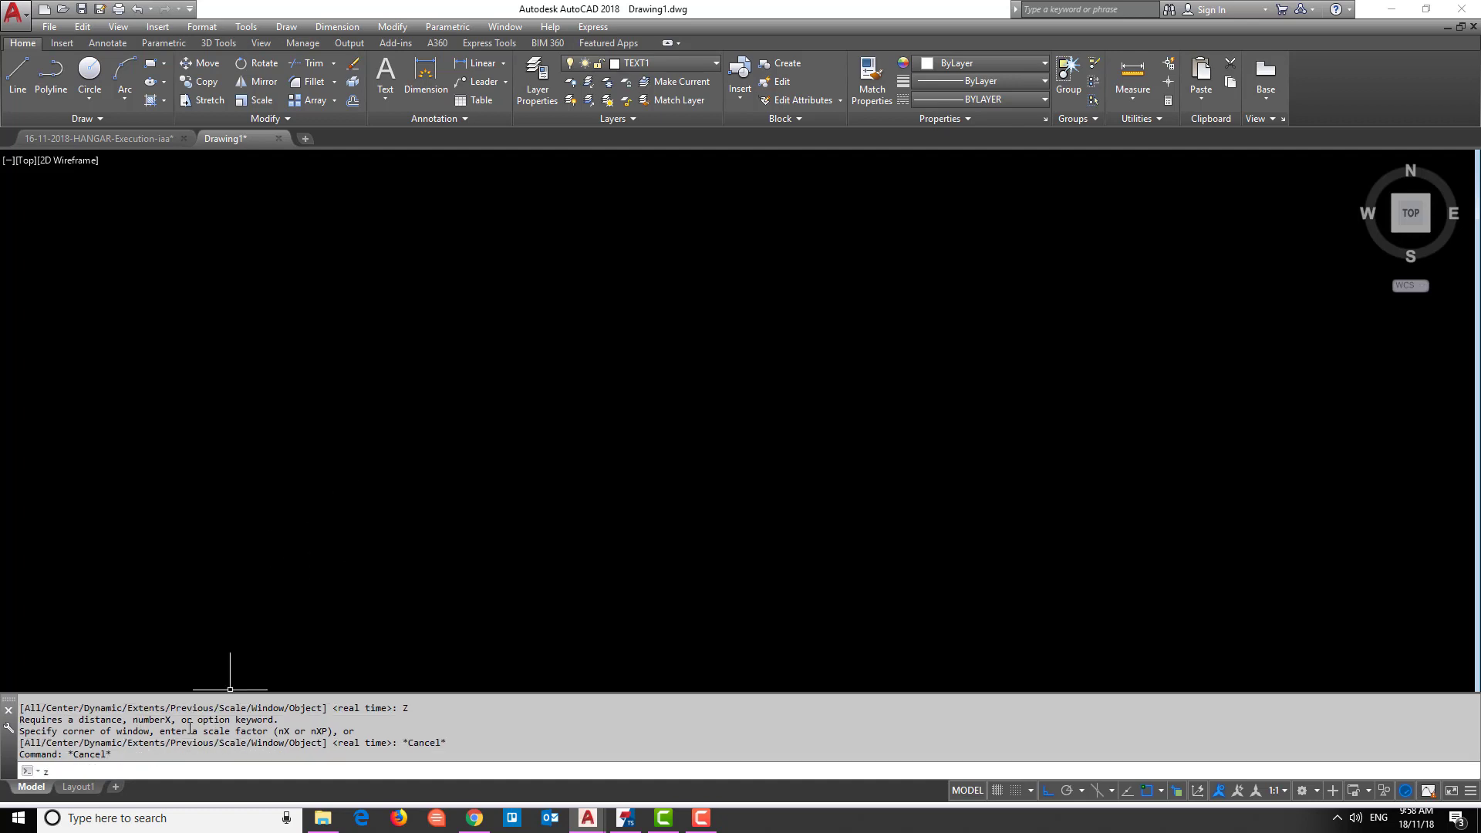
pyautogui.press('Return')
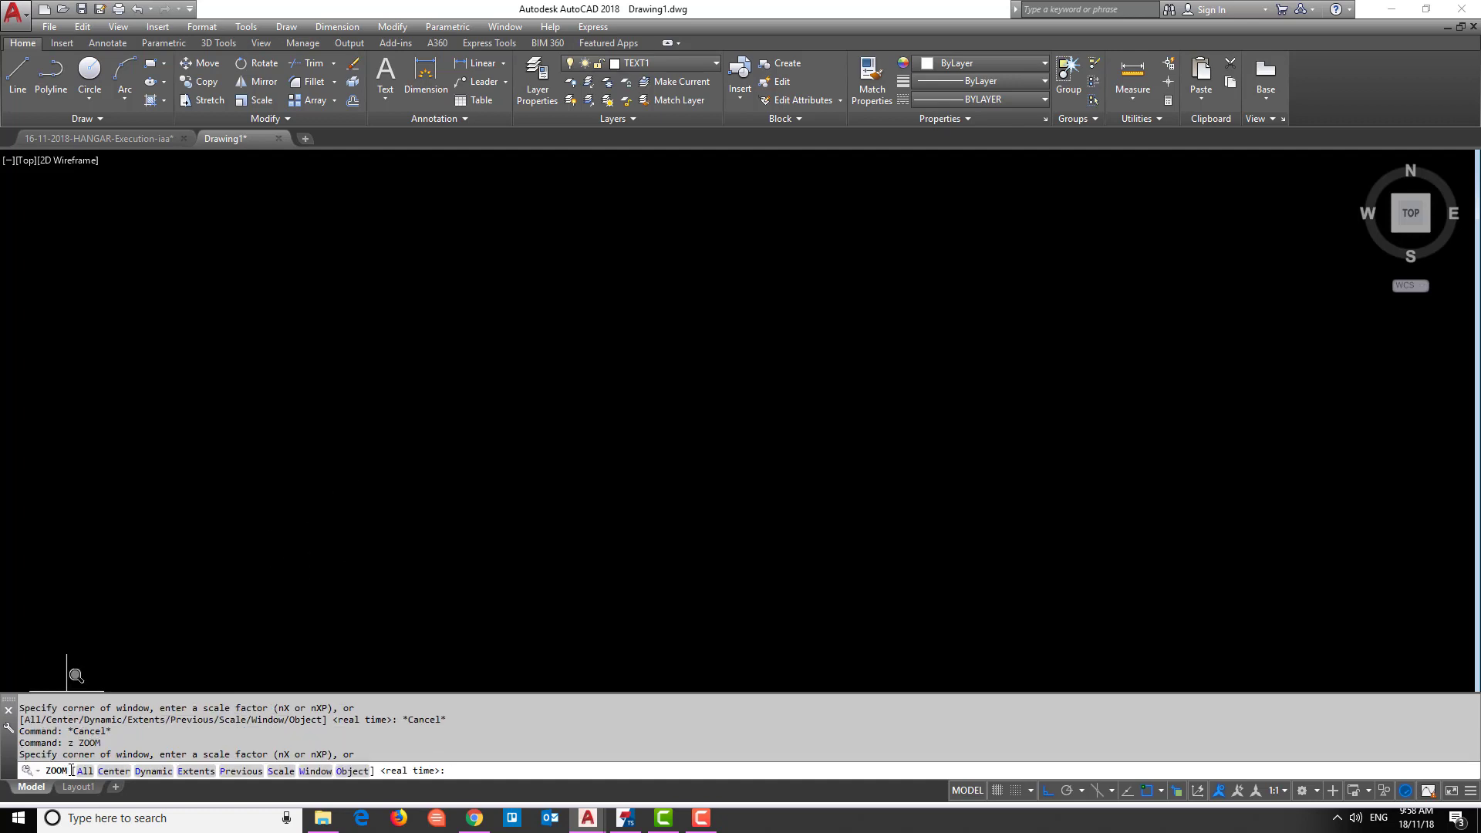
pyautogui.press('Return')
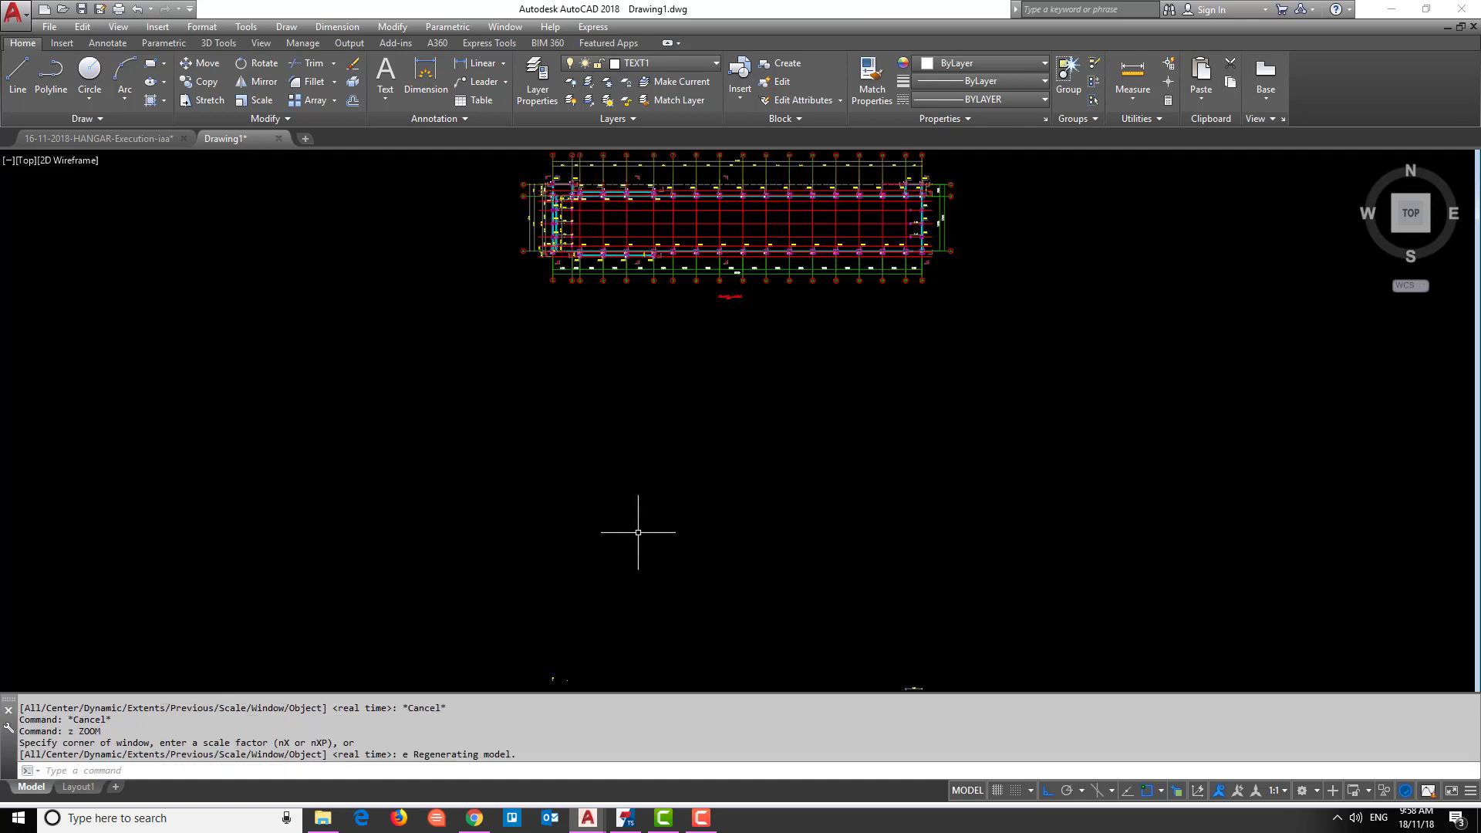
# Erase the stray objects lying below the pasted hangar plan.
pyautogui.moveTo(764, 466); pyautogui.dragTo(767, 420, button='middle')
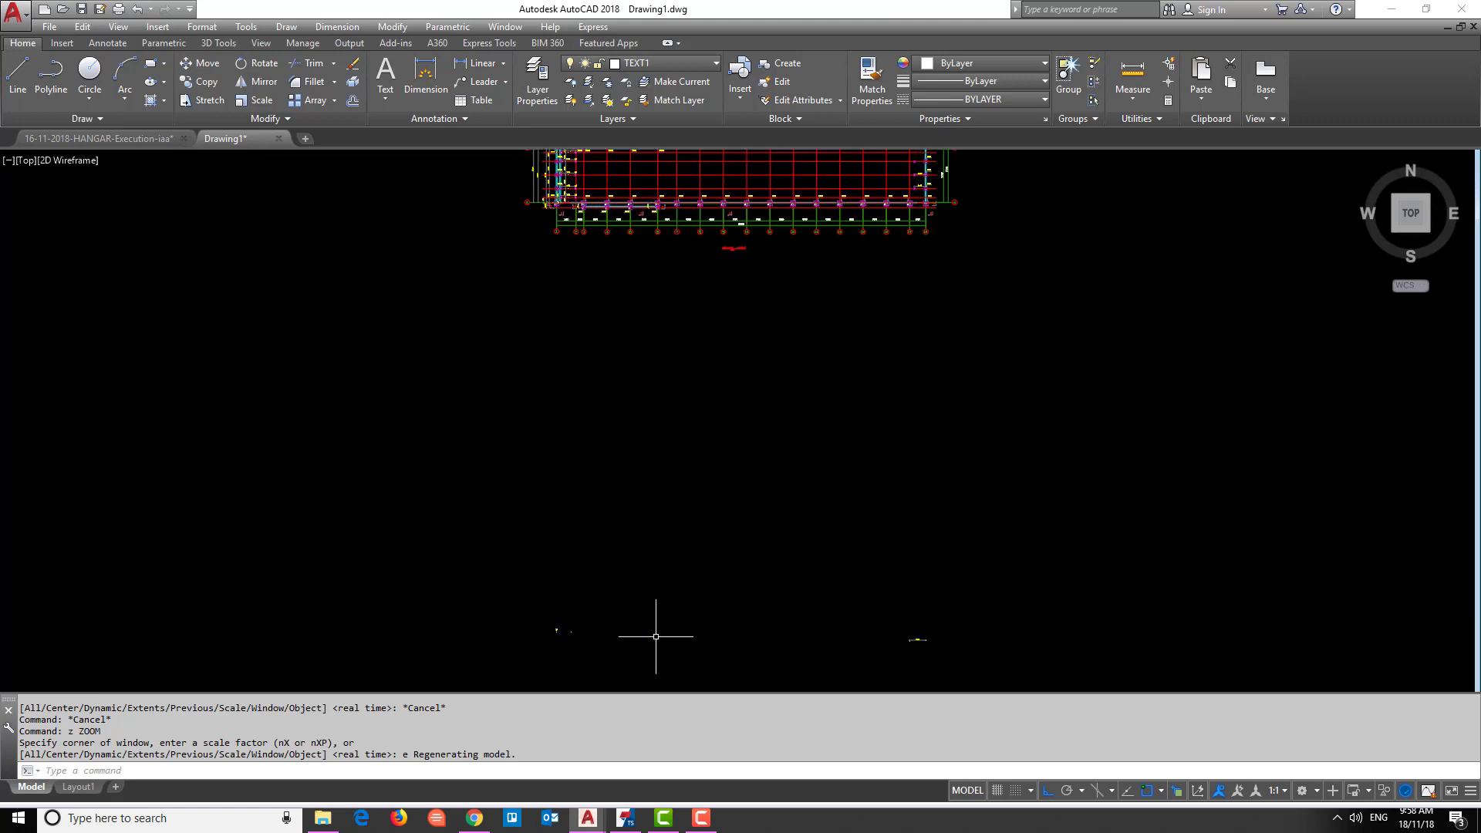
pyautogui.scroll(4, 919, 637)
pyautogui.scroll(-2, 837, 628)
pyautogui.scroll(3, 420, 535)
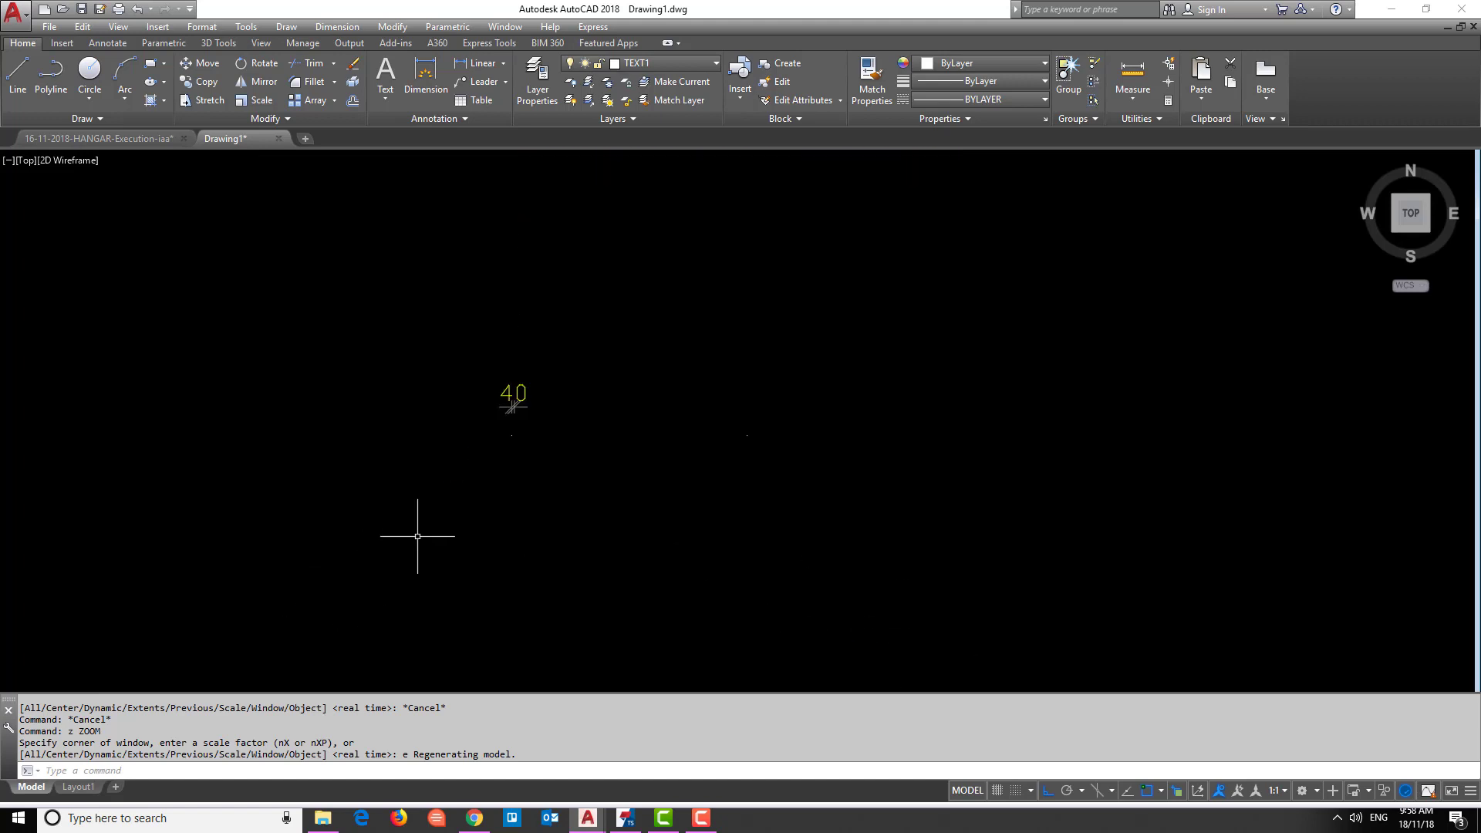
pyautogui.scroll(-4, 502, 379)
pyautogui.click(357, 515)
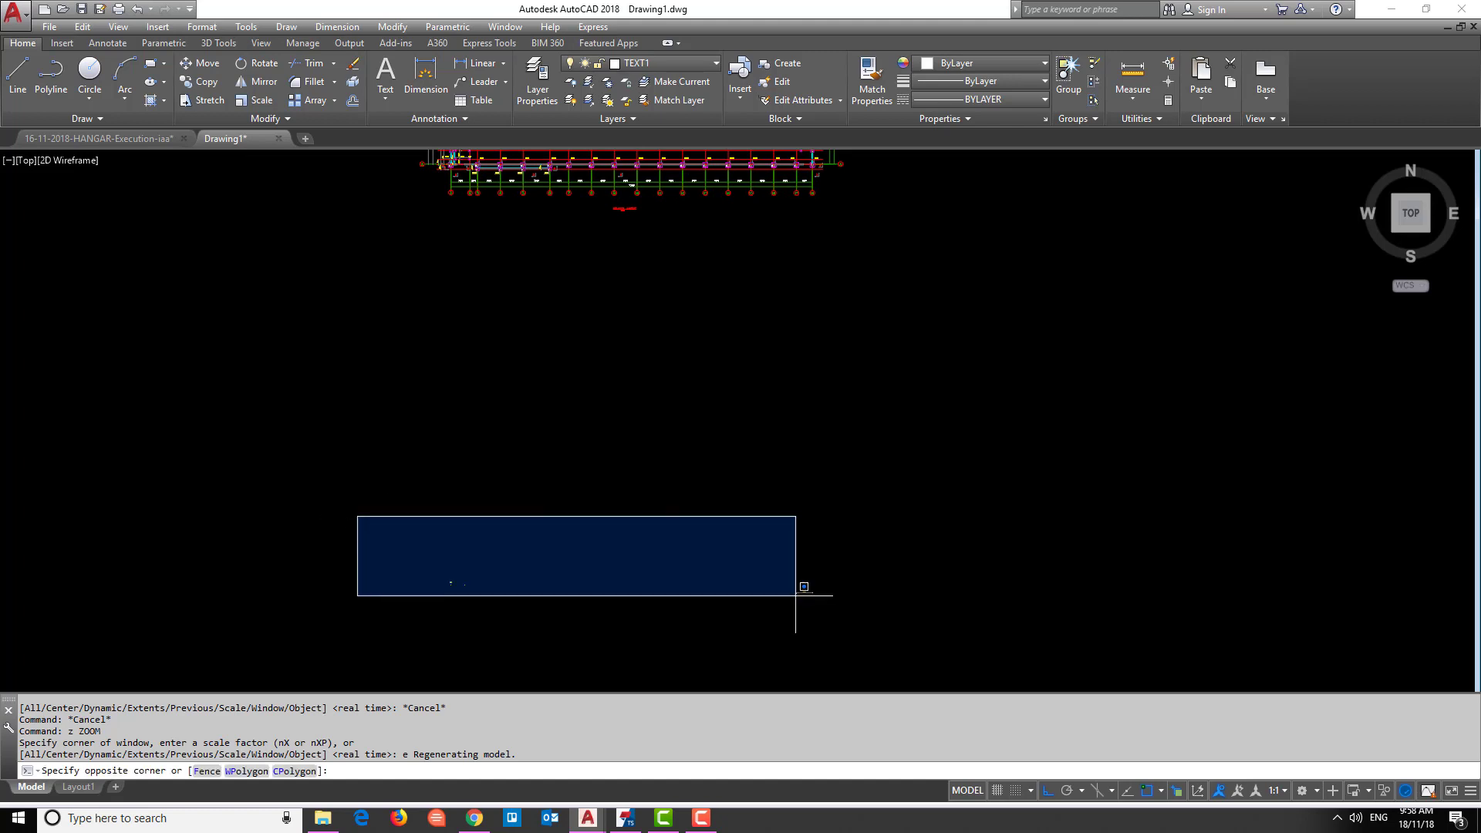
pyautogui.click(832, 633)
pyautogui.click(846, 588)
pyautogui.click(768, 610)
pyautogui.write('e')
pyautogui.press('Return')
pyautogui.click(488, 548)
pyautogui.click(397, 618)
pyautogui.press('Return')
# Bring the hangar plan back into view and begin window-selecting it.
pyautogui.write('z')
pyautogui.press('Return')
pyautogui.moveTo(488, 369); pyautogui.dragTo(460, 550, button='middle')
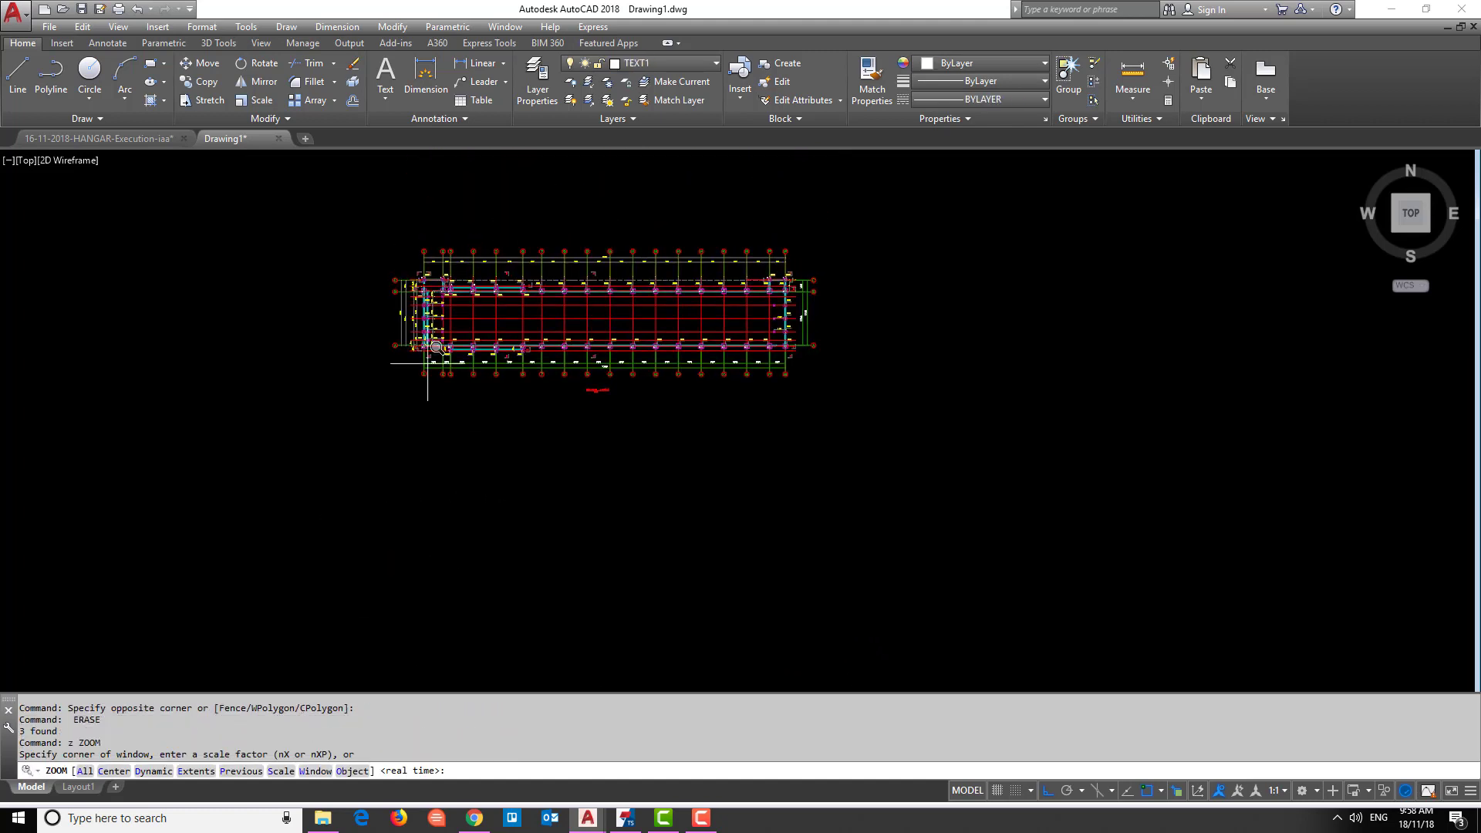
pyautogui.press('Escape')
pyautogui.click(349, 219)
# Move all 1119 plan objects from the column-corner base point to 0,0,0.
pyautogui.click(900, 420)
pyautogui.scroll(4, 420, 374)
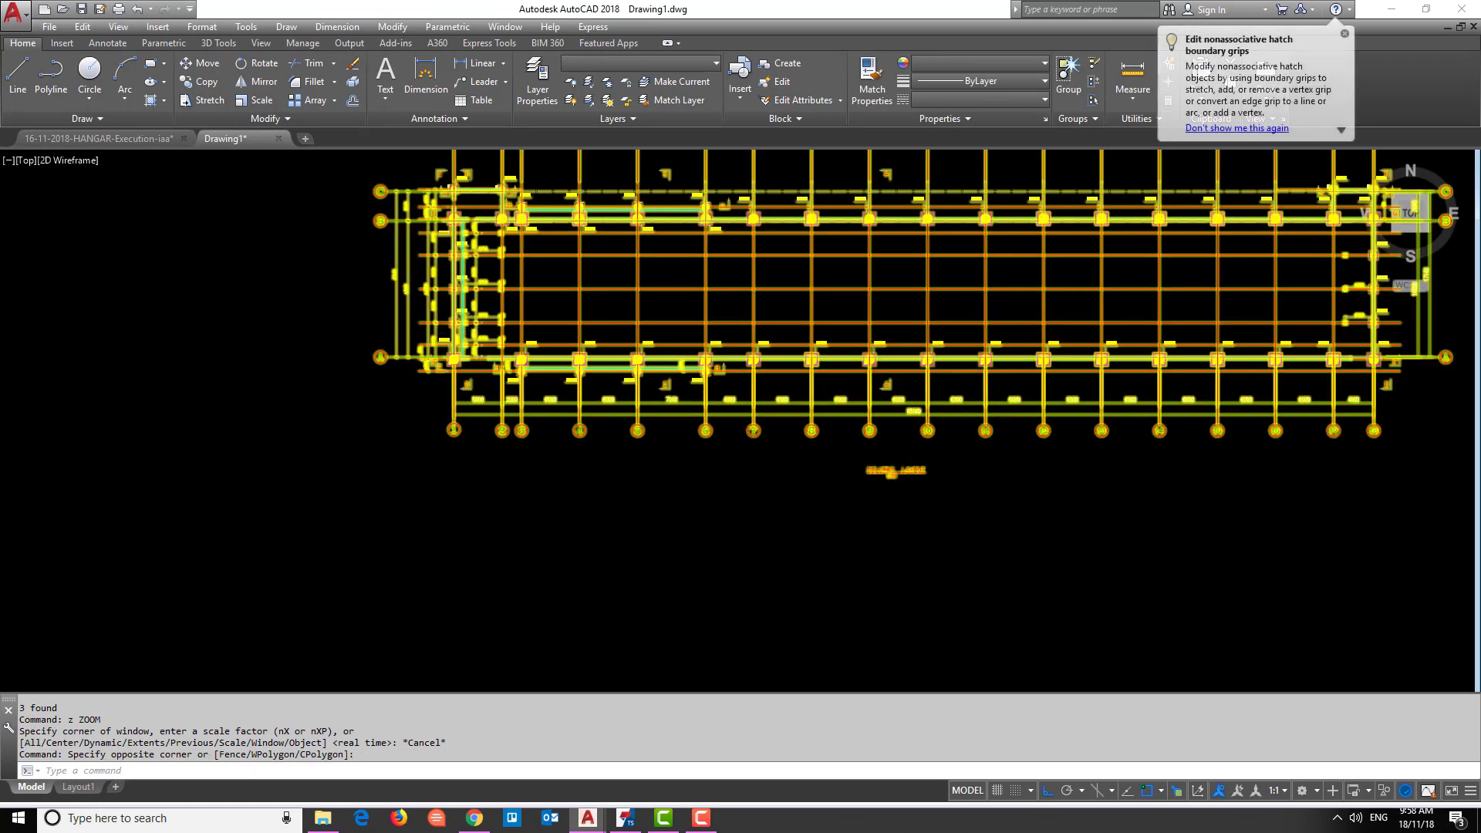
pyautogui.write('m')
pyautogui.press('Return')
pyautogui.scroll(8, 480, 349)
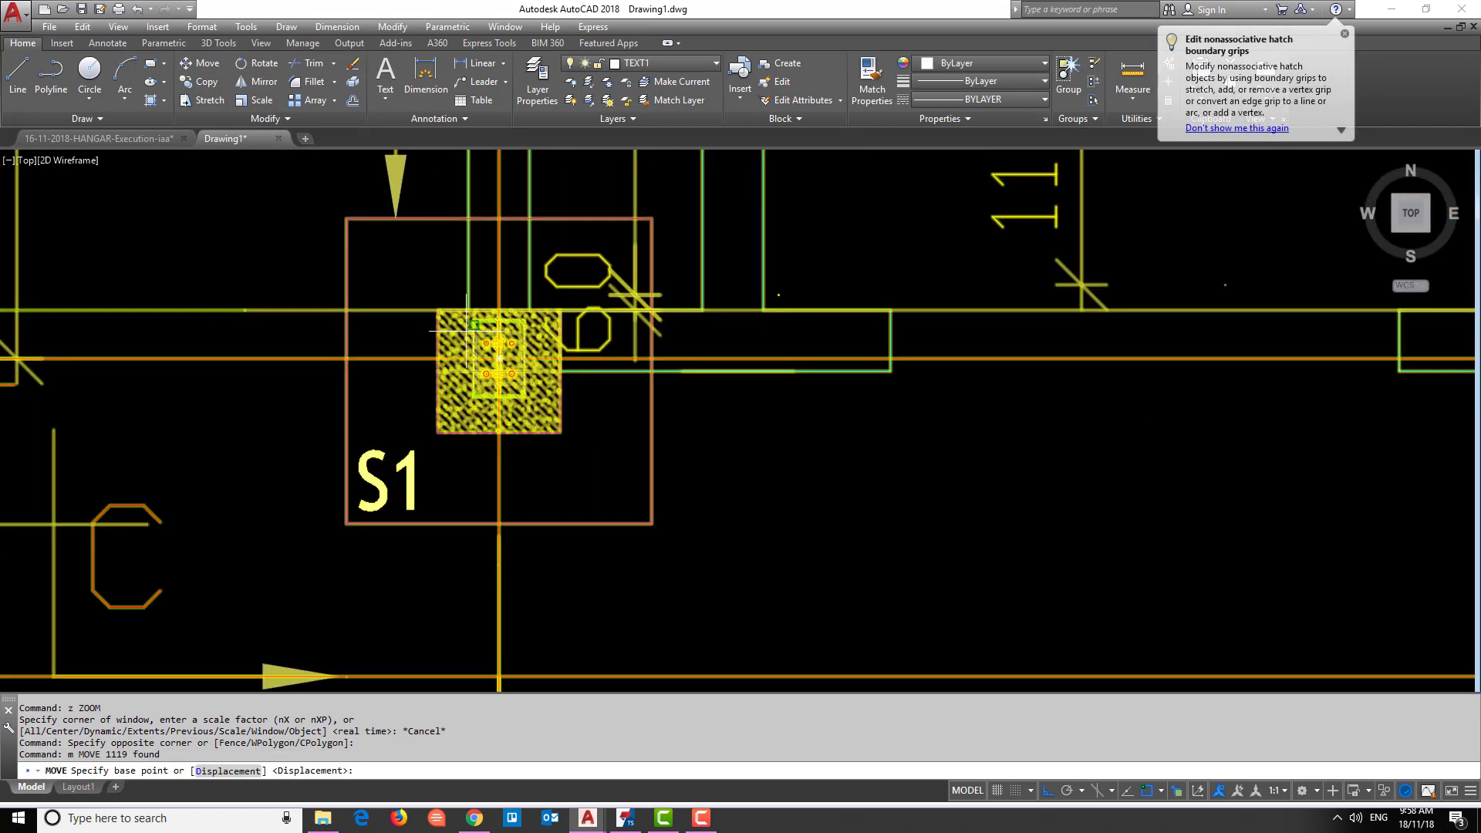
pyautogui.scroll(5, 499, 364)
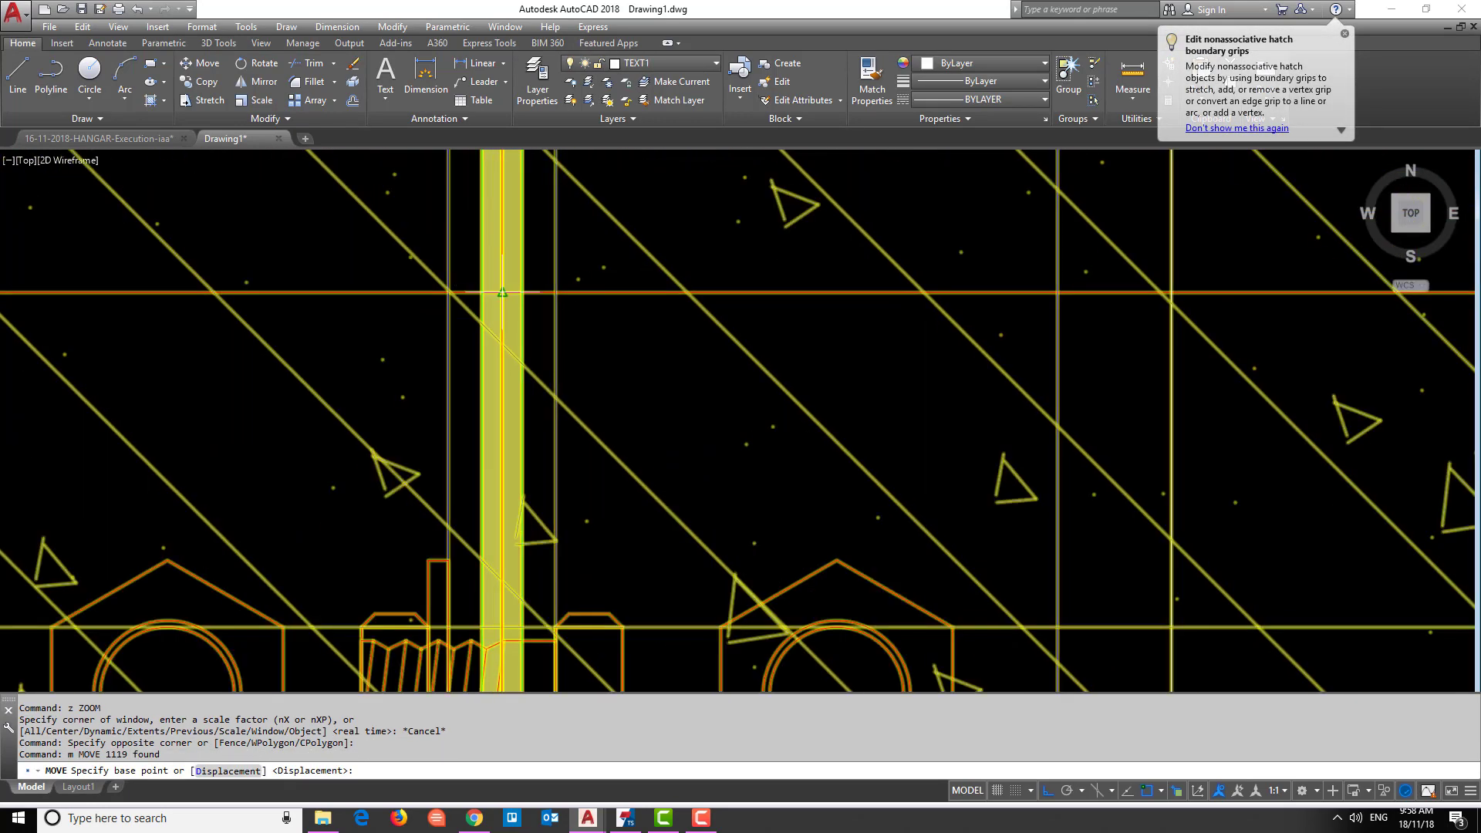
pyautogui.click(498, 289)
pyautogui.scroll(-12, 498, 264)
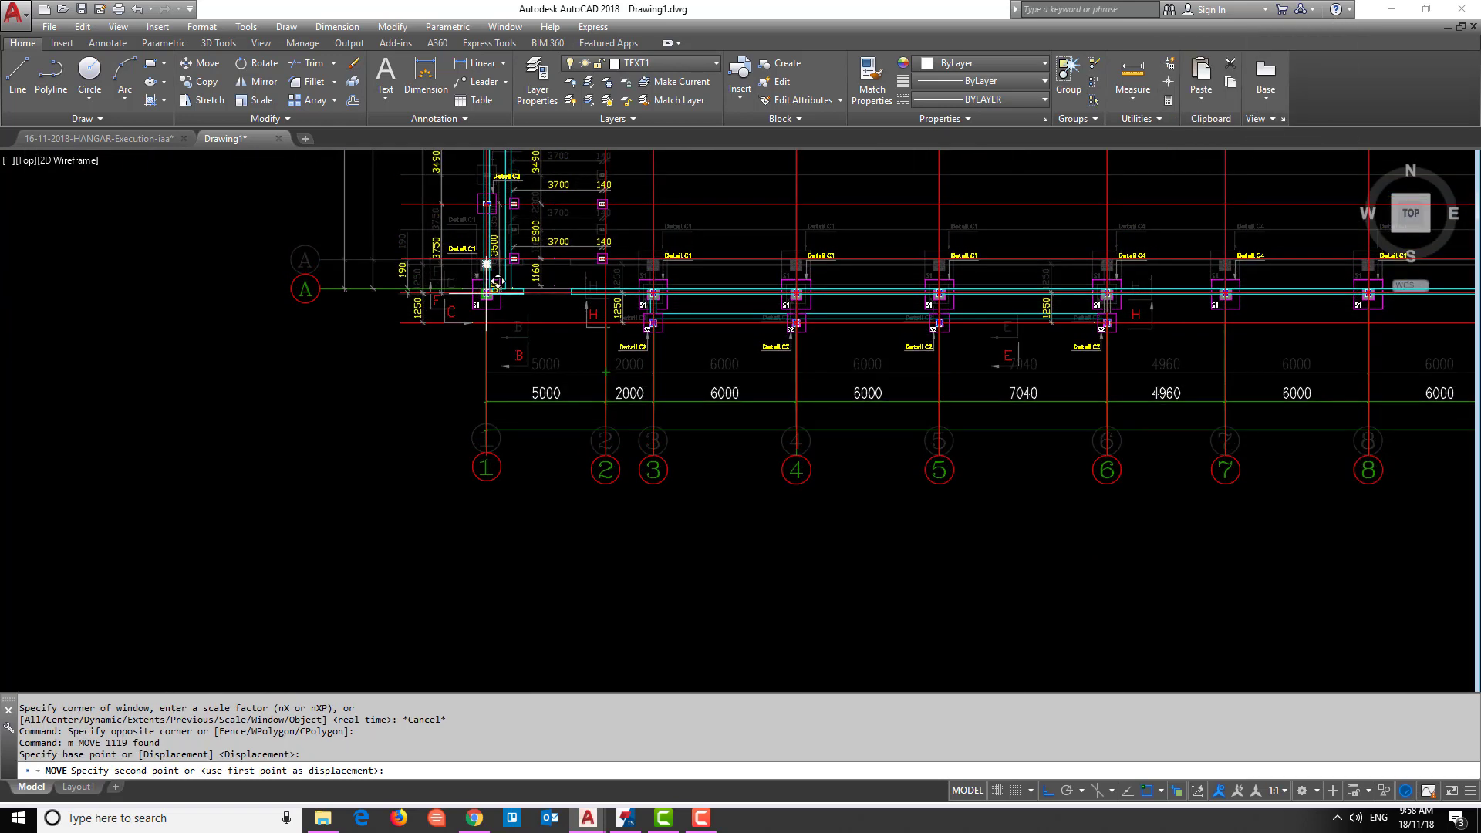
pyautogui.scroll(-4, 480, 334)
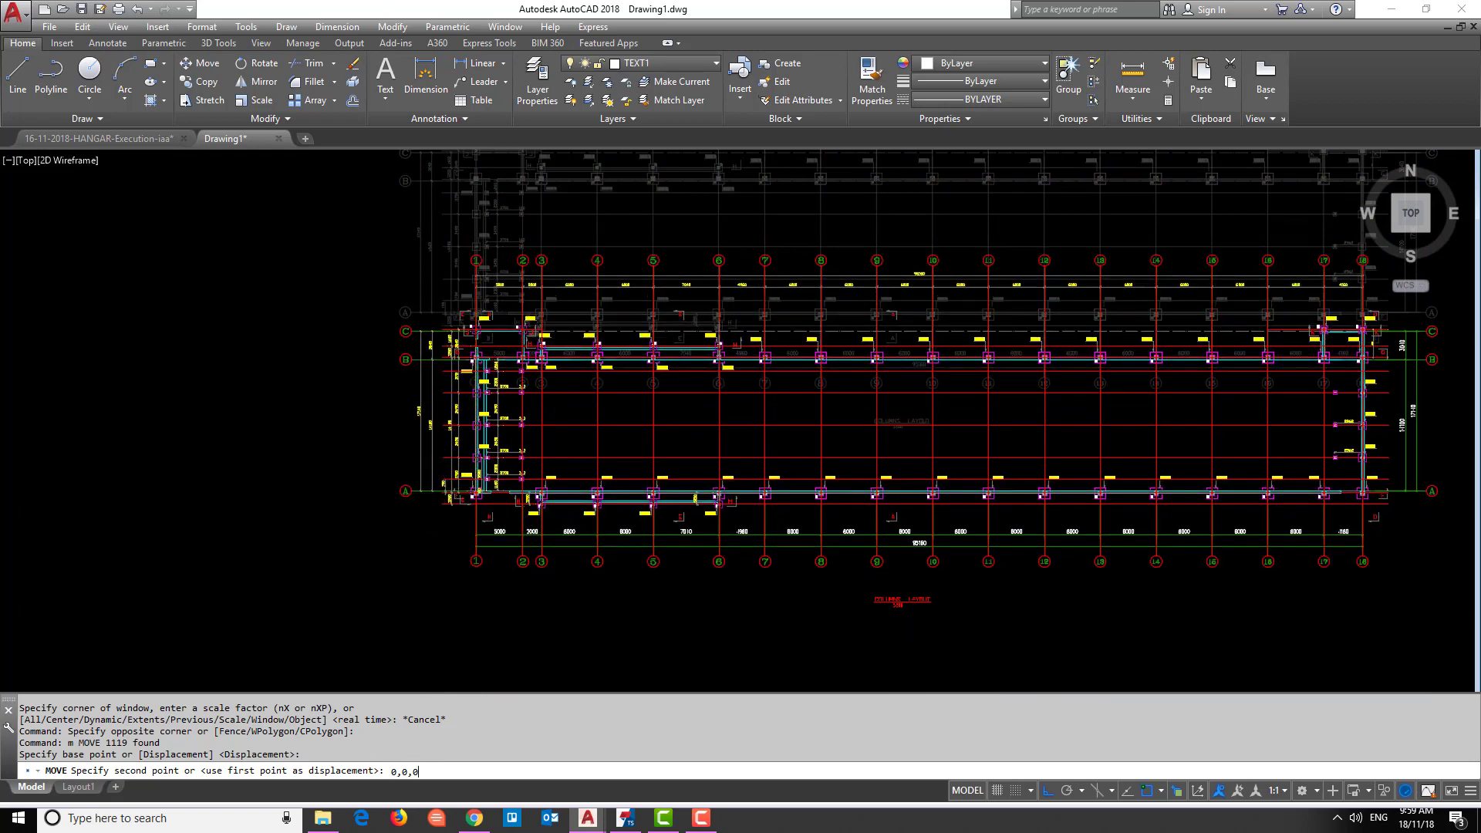
pyautogui.press('Return')
# Zoom and pan to the grid bubbles near grid 1.
pyautogui.scroll(4, 430, 395)
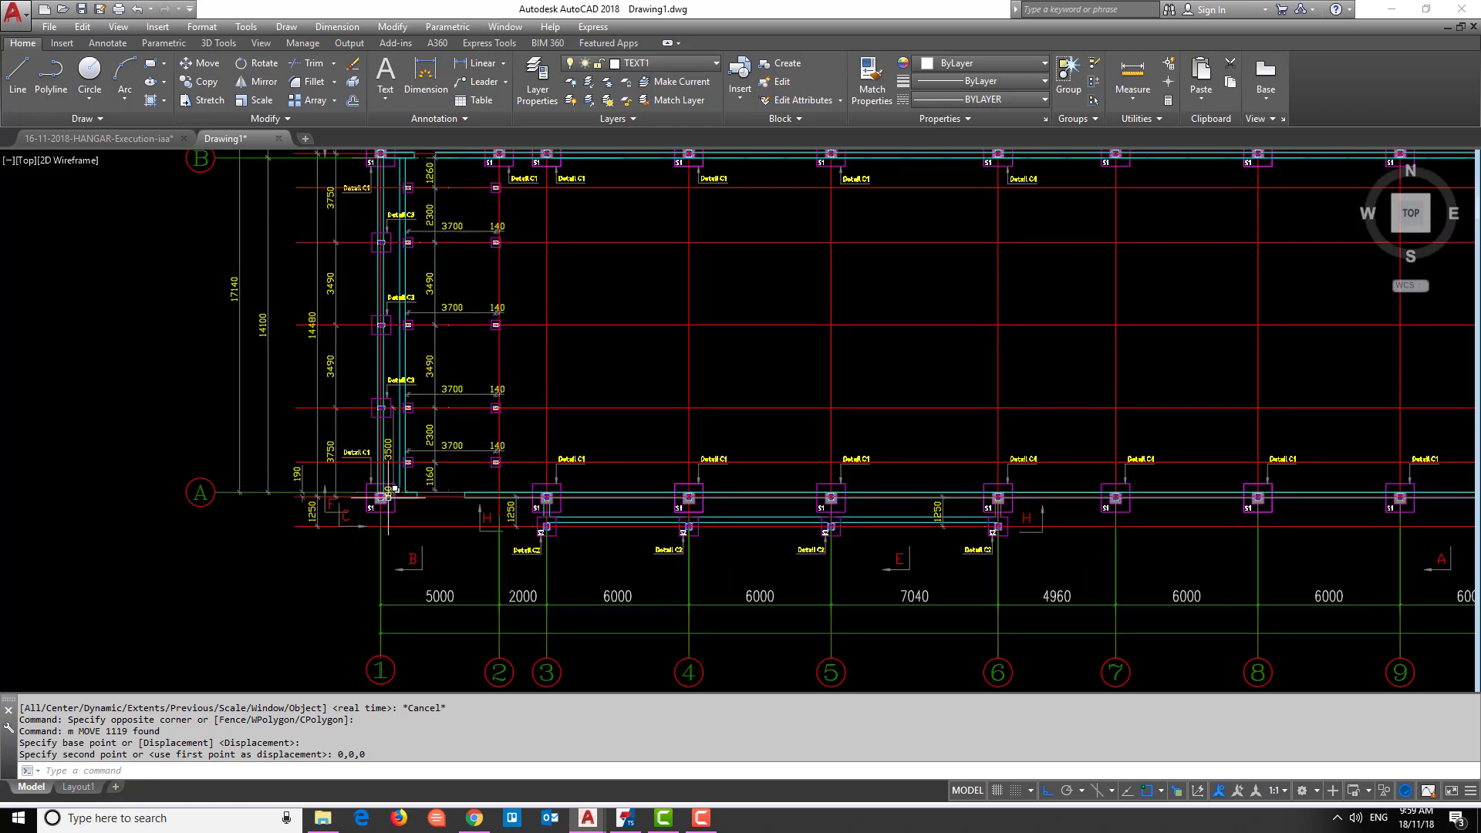
pyautogui.scroll(2, 386, 494)
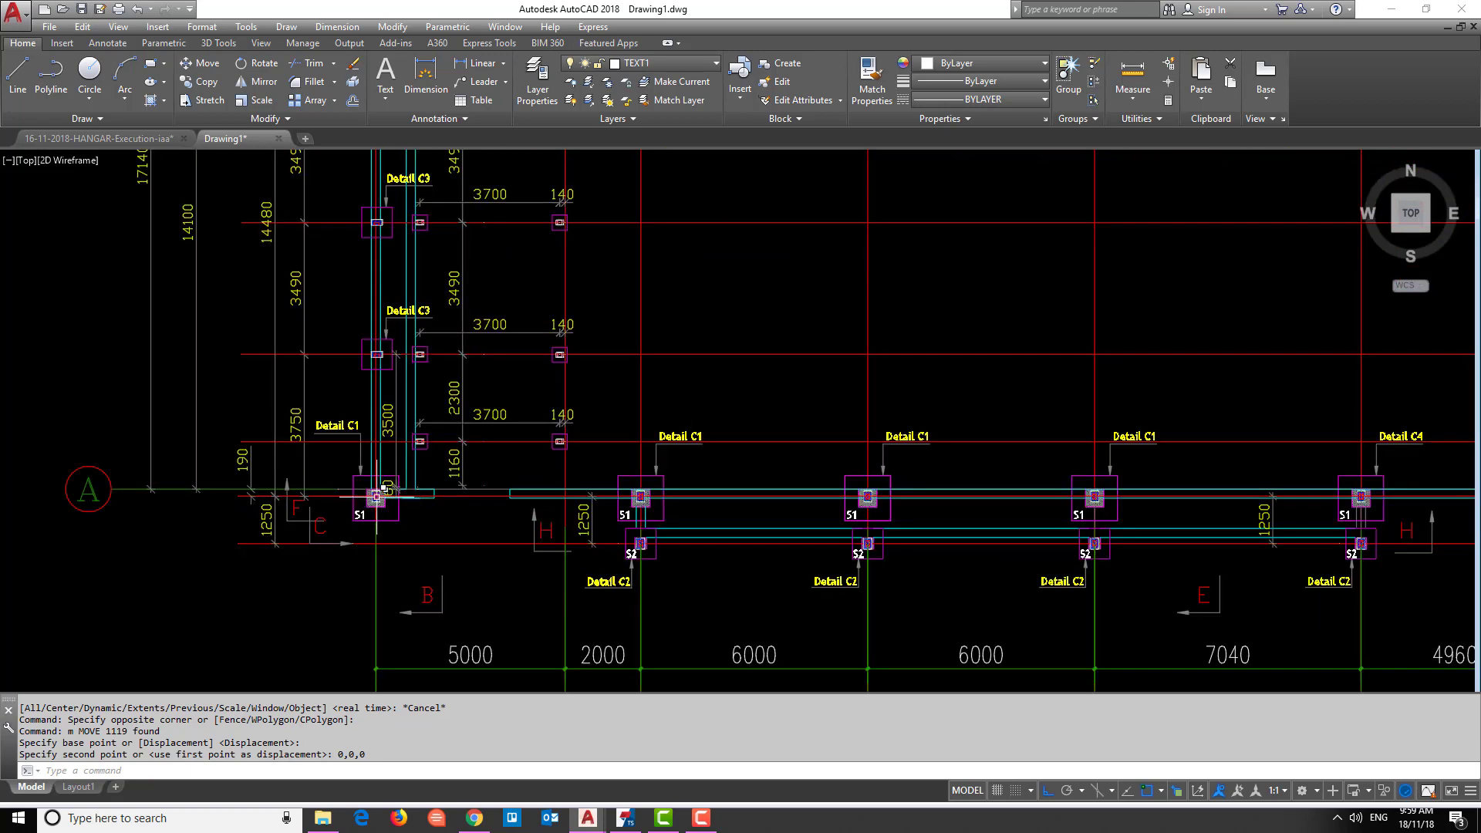
pyautogui.scroll(-4, 378, 494)
pyautogui.moveTo(411, 301); pyautogui.dragTo(386, 448, button='middle')
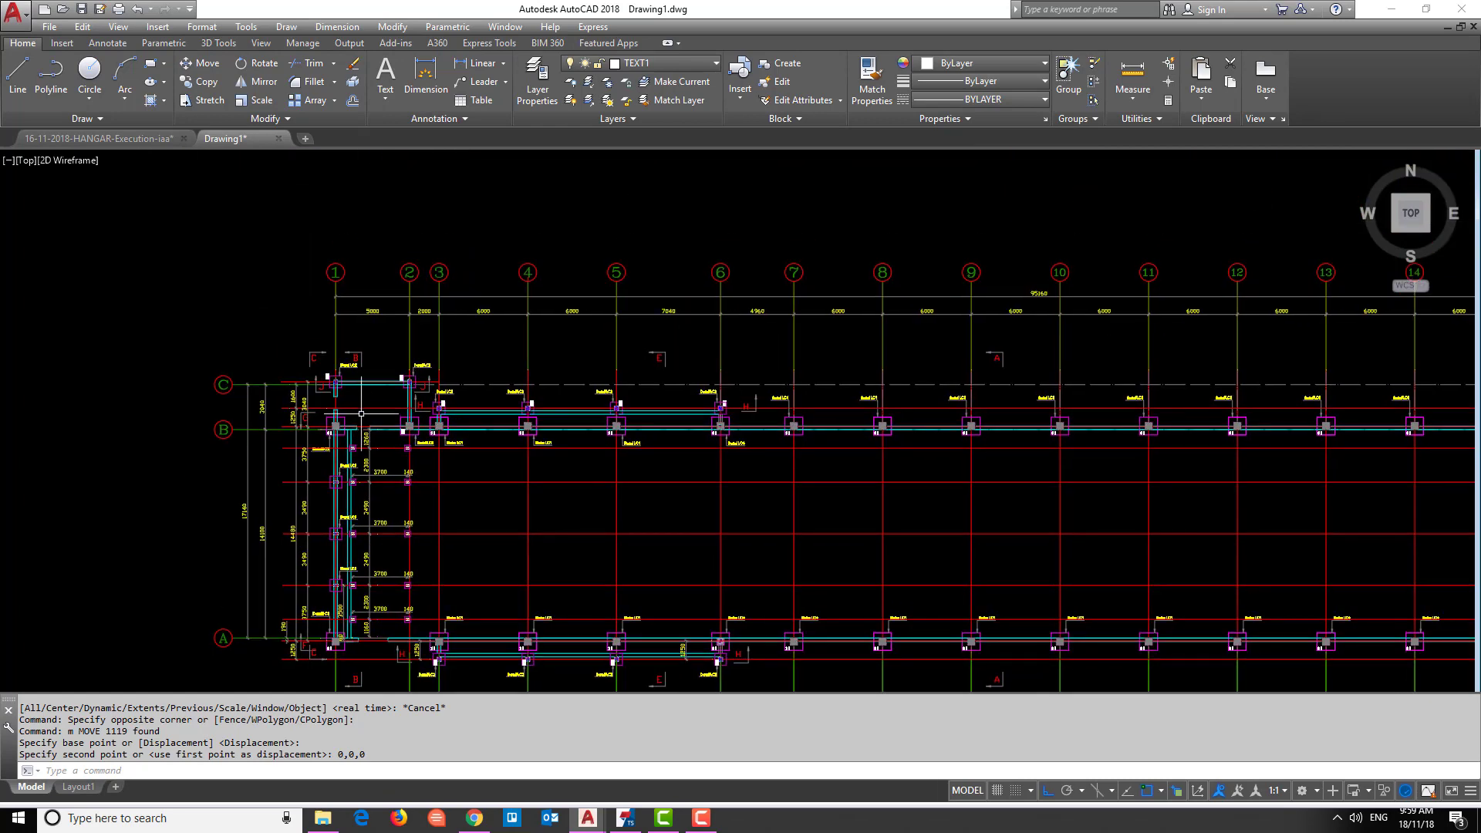
pyautogui.scroll(2, 340, 324)
pyautogui.press('Escape')
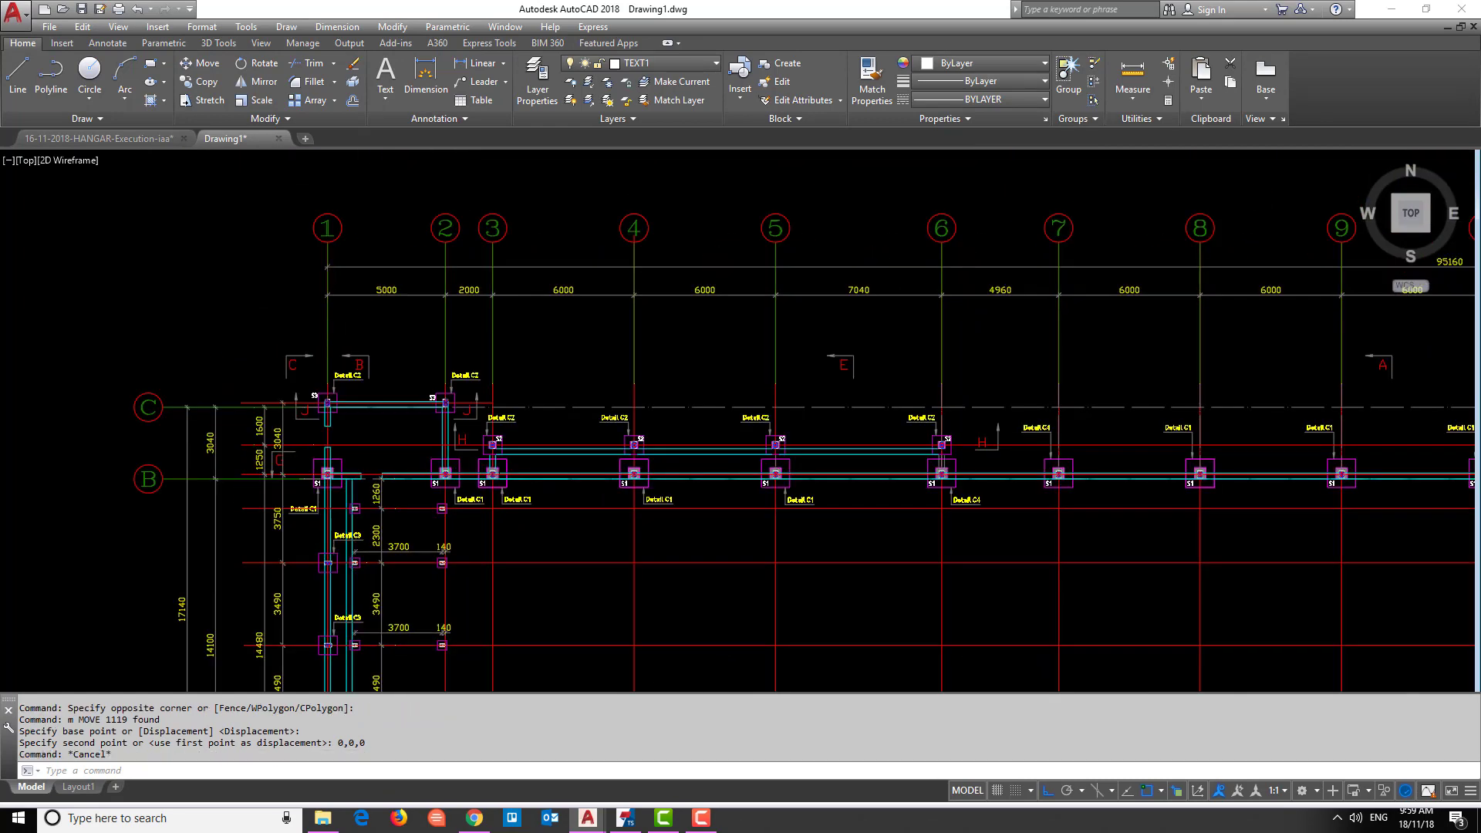
pyautogui.scroll(2, 330, 307)
pyautogui.write('dli')
pyautogui.press('space')
pyautogui.click(327, 315)
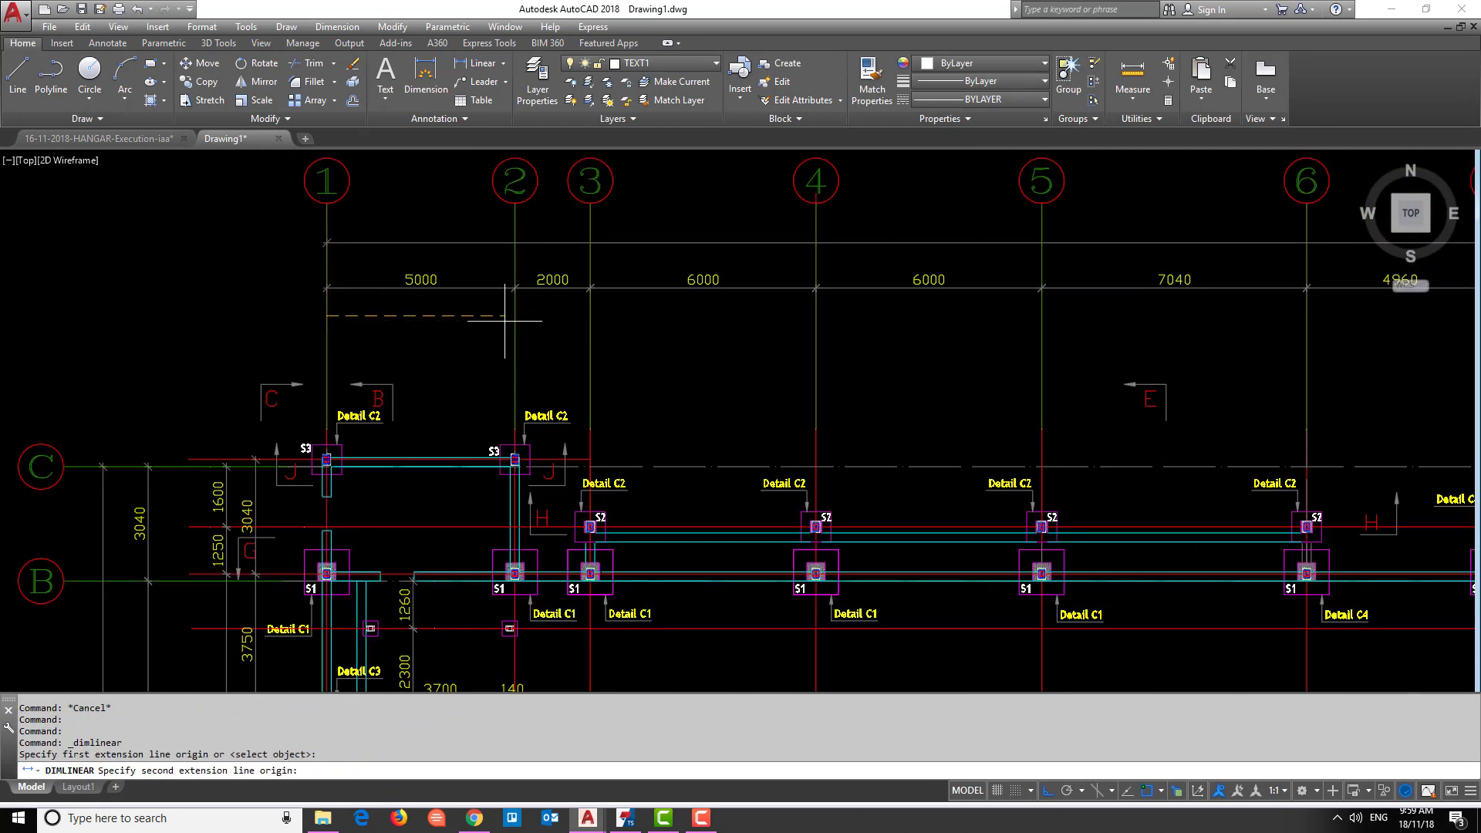
pyautogui.press('Escape')
pyautogui.click(468, 71)
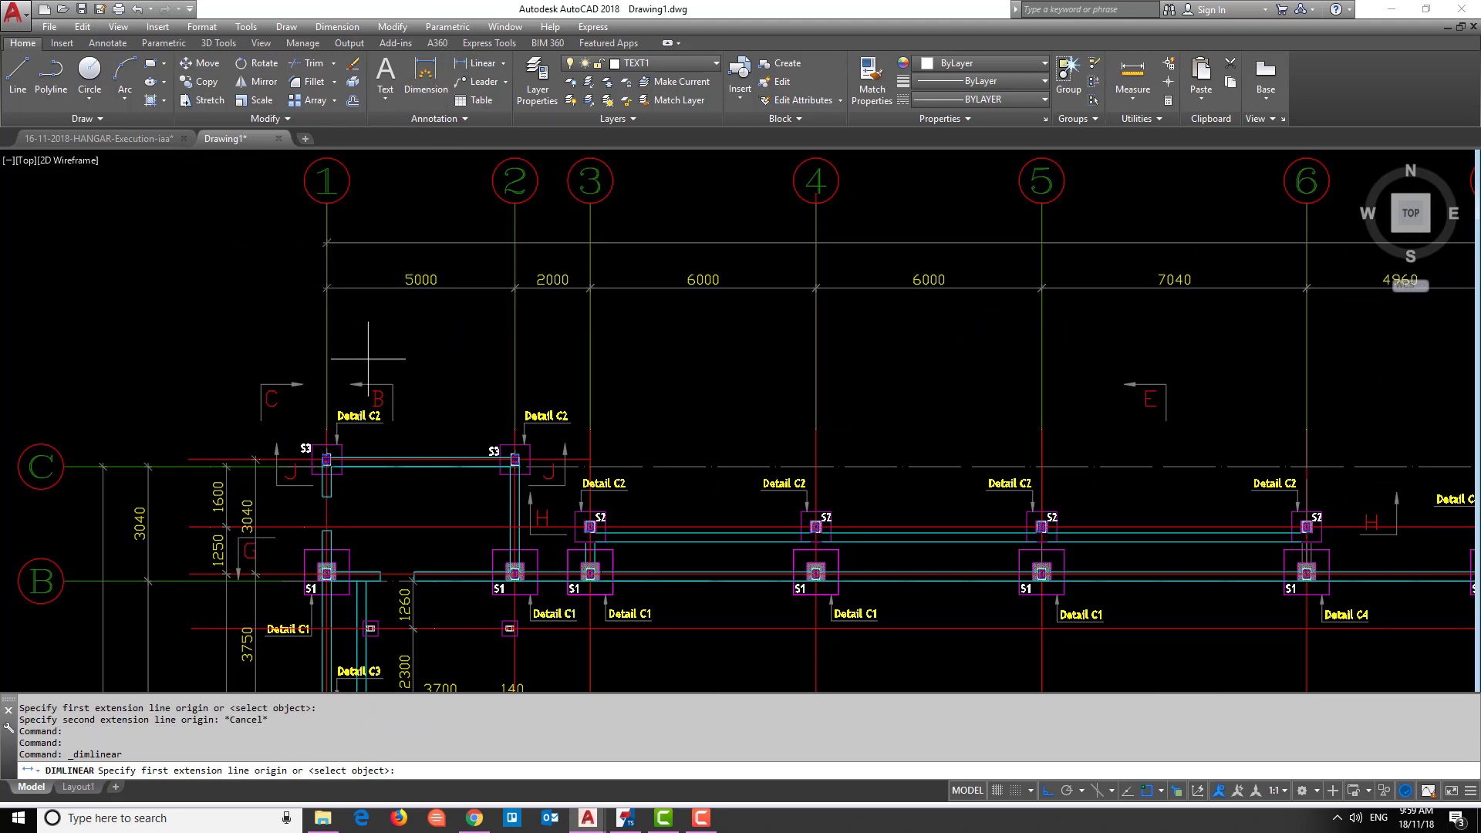
pyautogui.click(327, 334)
pyautogui.click(516, 333)
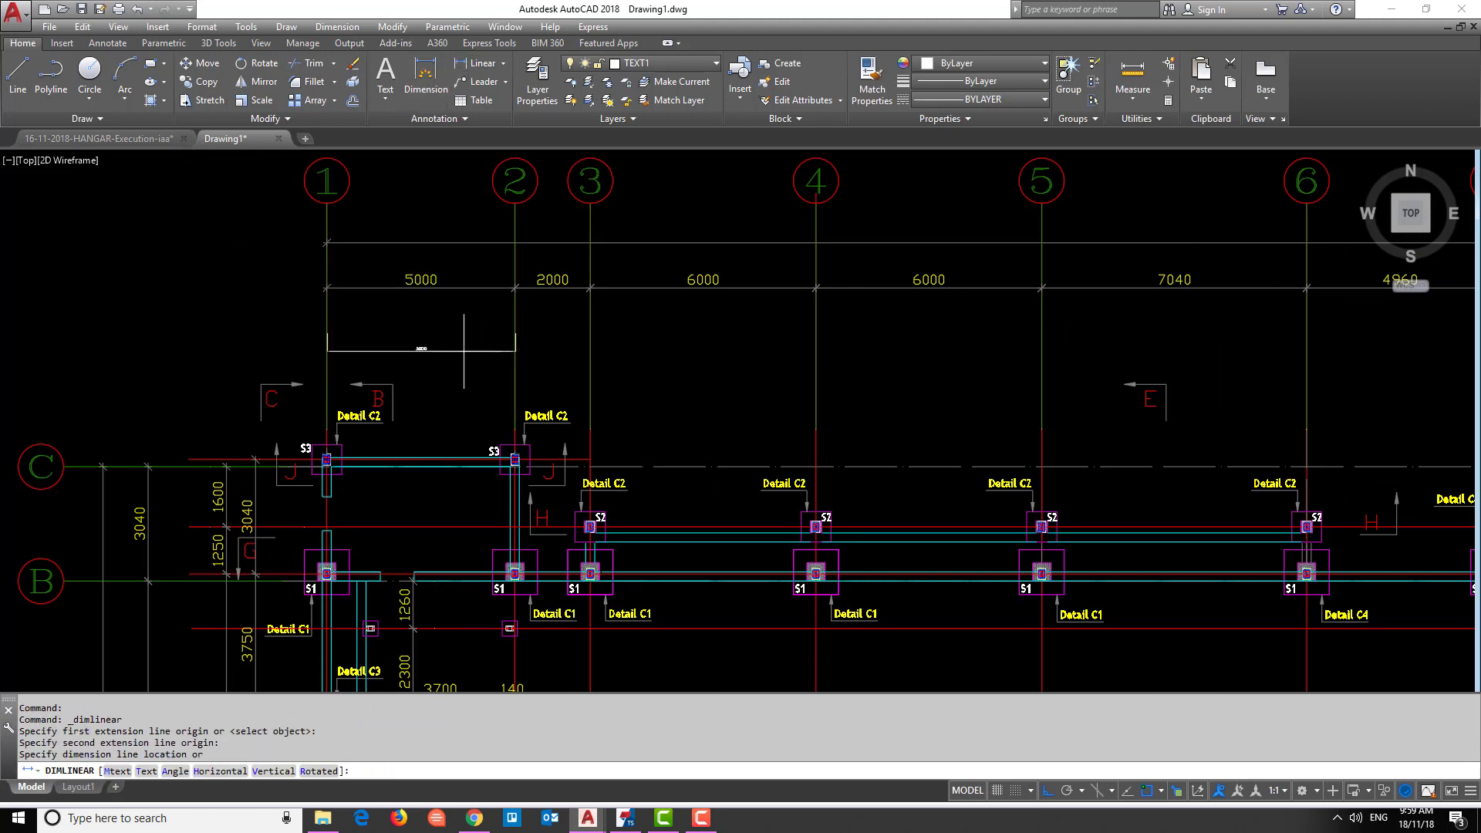
pyautogui.click(434, 350)
pyautogui.scroll(2, 434, 350)
pyautogui.scroll(4, 400, 351)
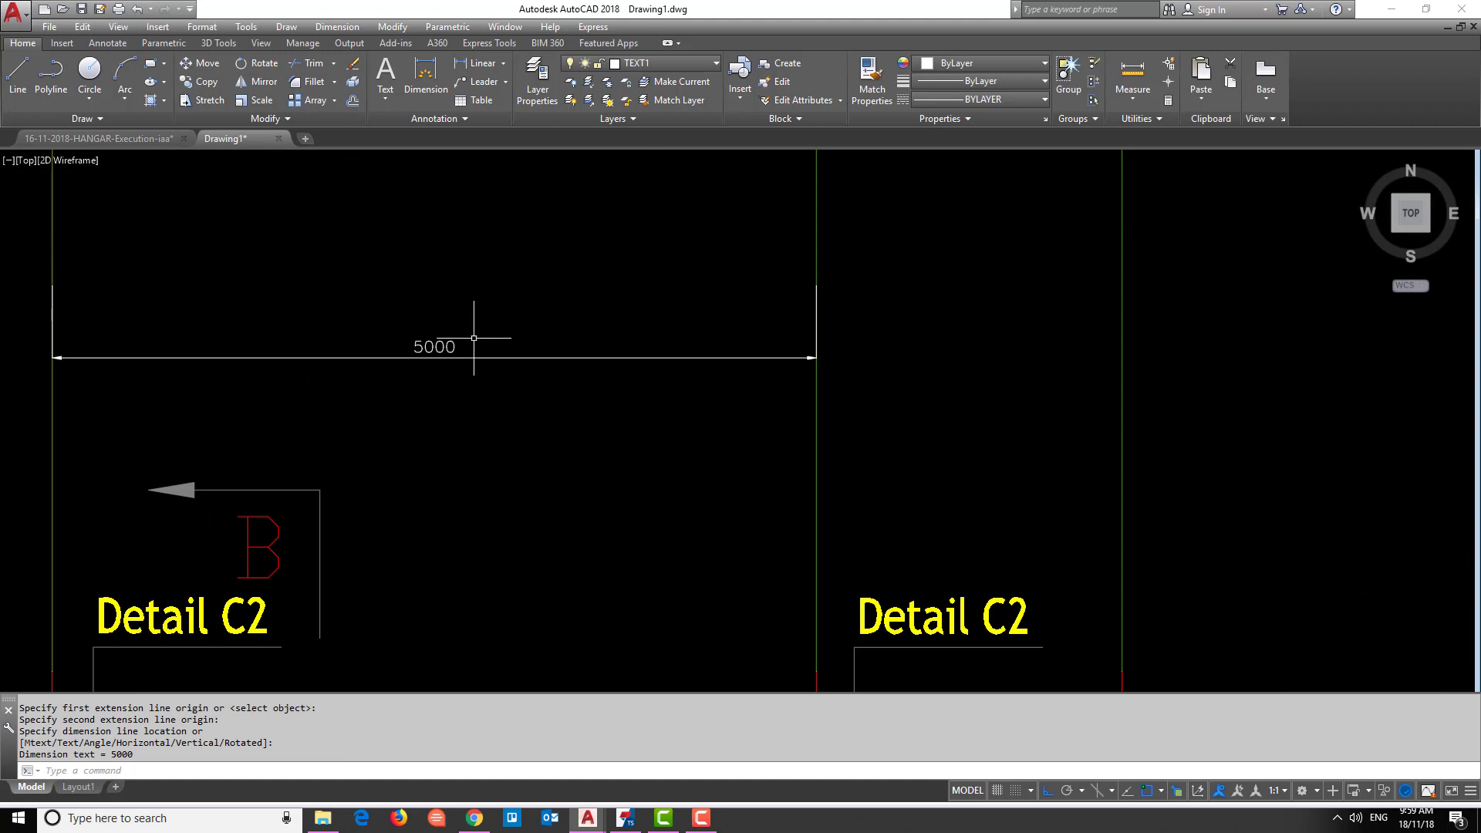
pyautogui.click(522, 291)
pyautogui.scroll(-5, 484, 361)
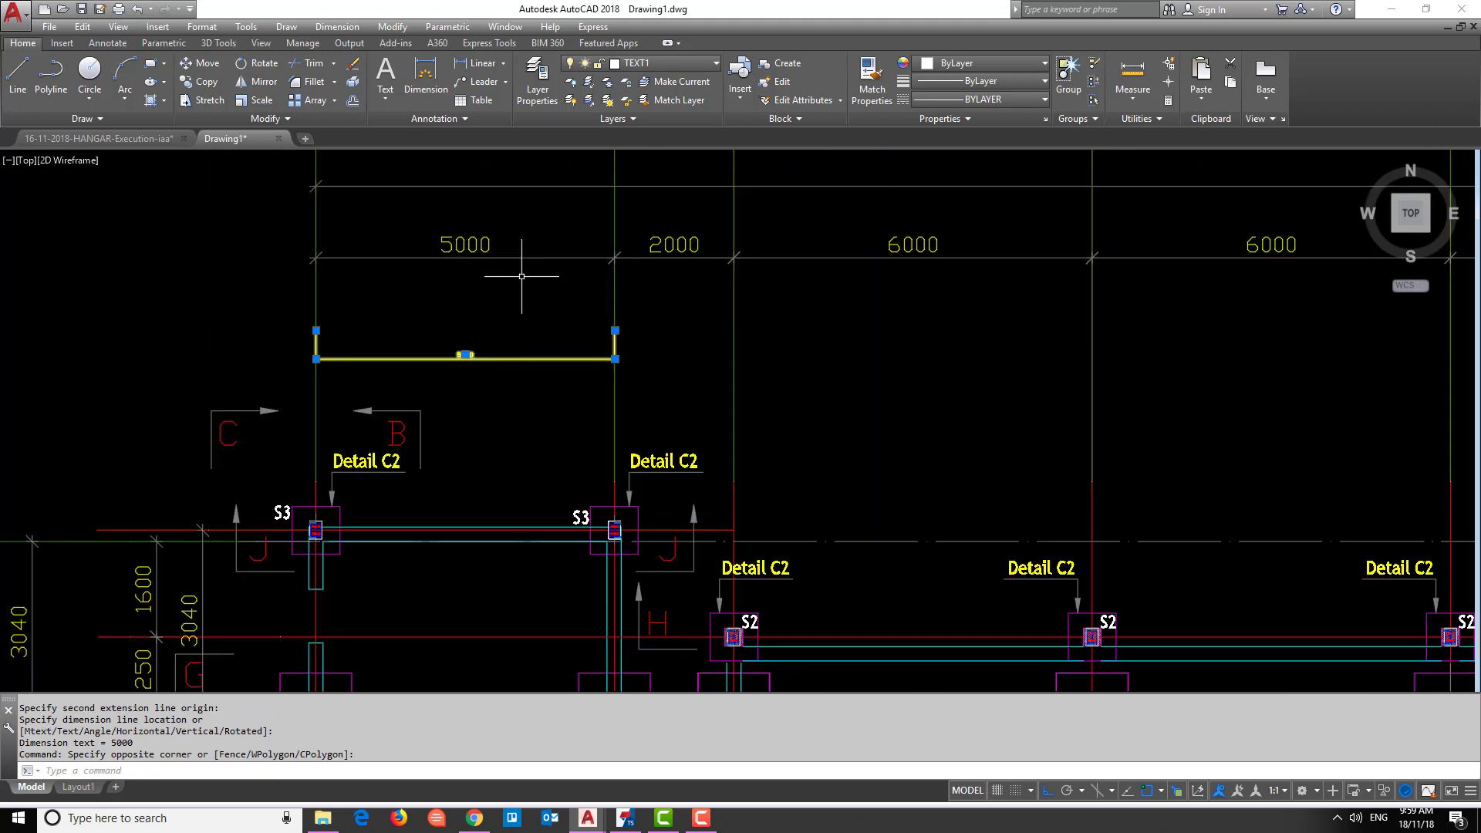
pyautogui.scroll(-5, 514, 301)
pyautogui.scroll(-5, 515, 301)
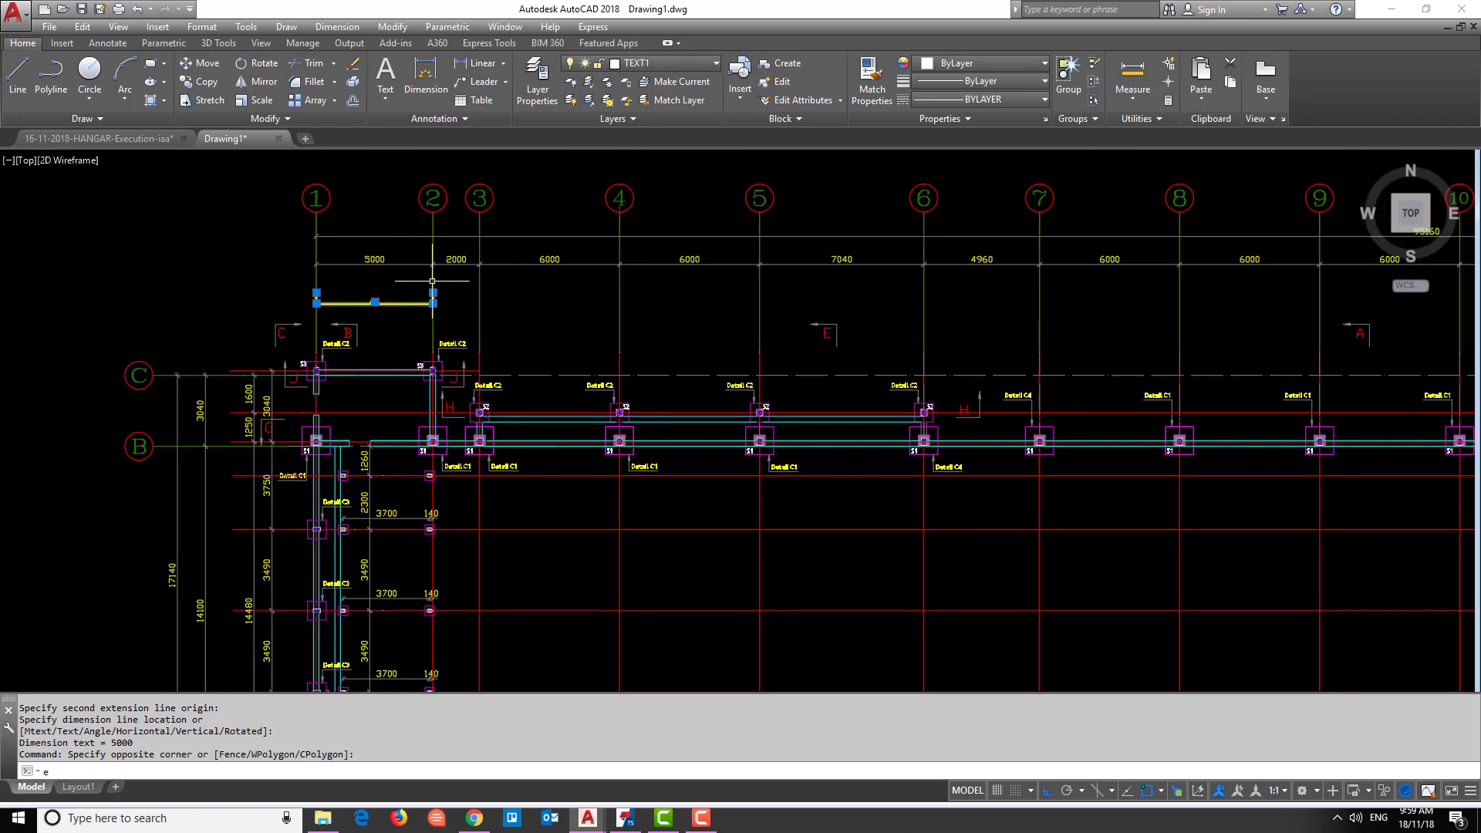
pyautogui.write('e')
pyautogui.press('Return')
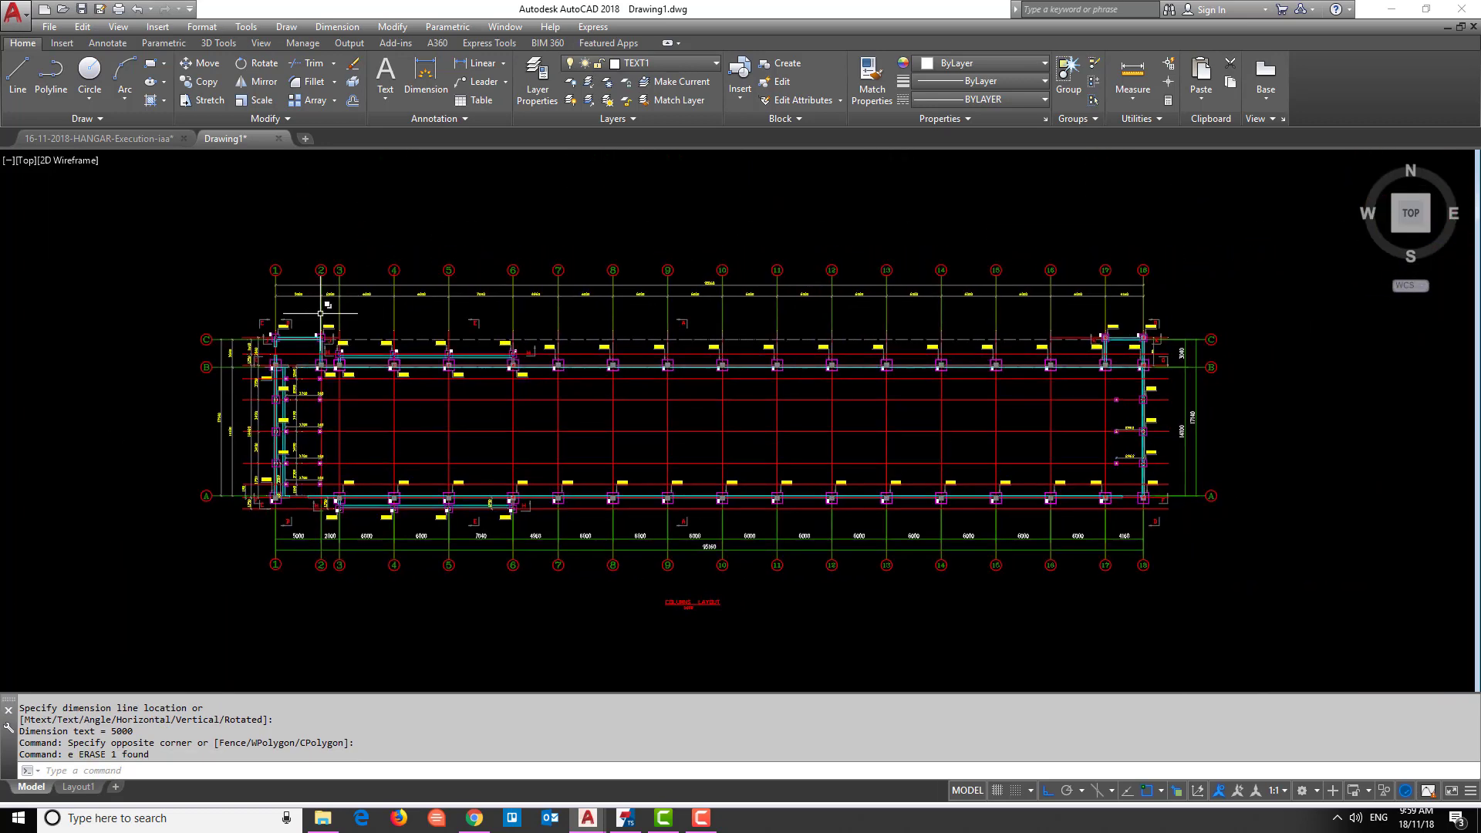
# Open the O1823 Hangar Hubei model folder from Tekla's File menu via Open model folder.
pyautogui.moveTo(320, 313)
pyautogui.click(627, 821)
pyautogui.click(9, 7)
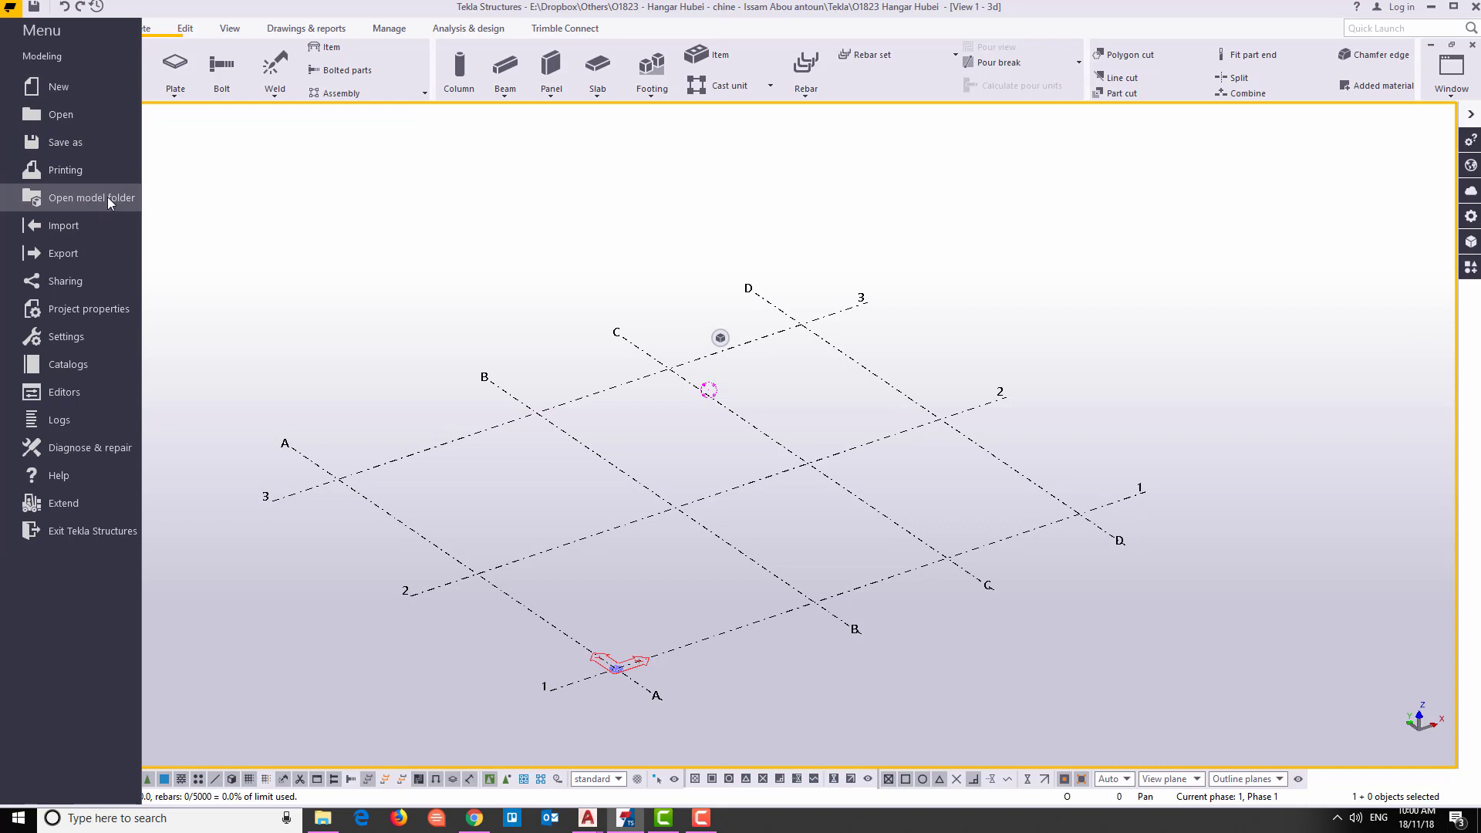
pyautogui.click(317, 242)
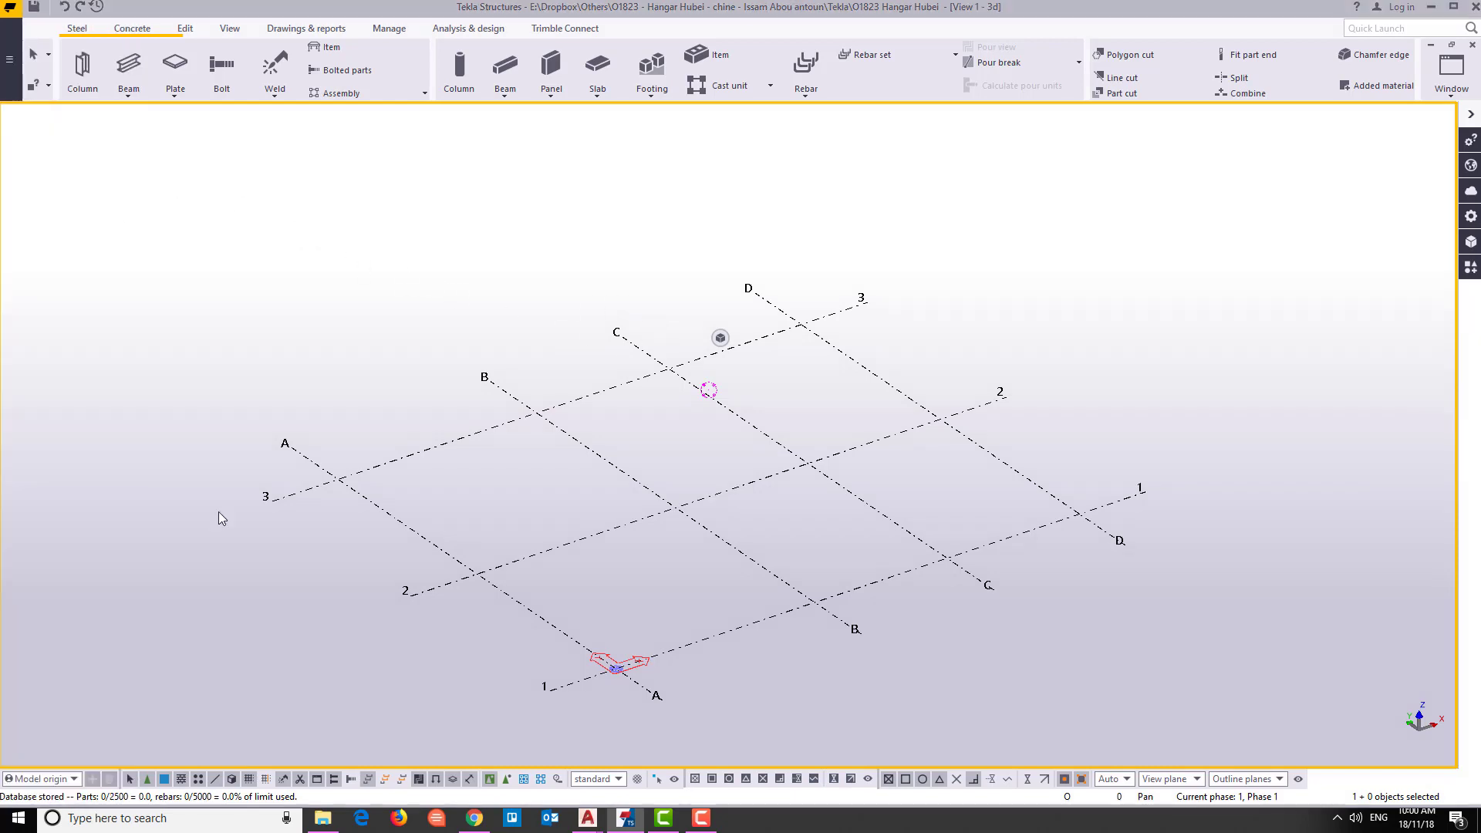
pyautogui.scroll(1, 221, 516)
pyautogui.click(8, 67)
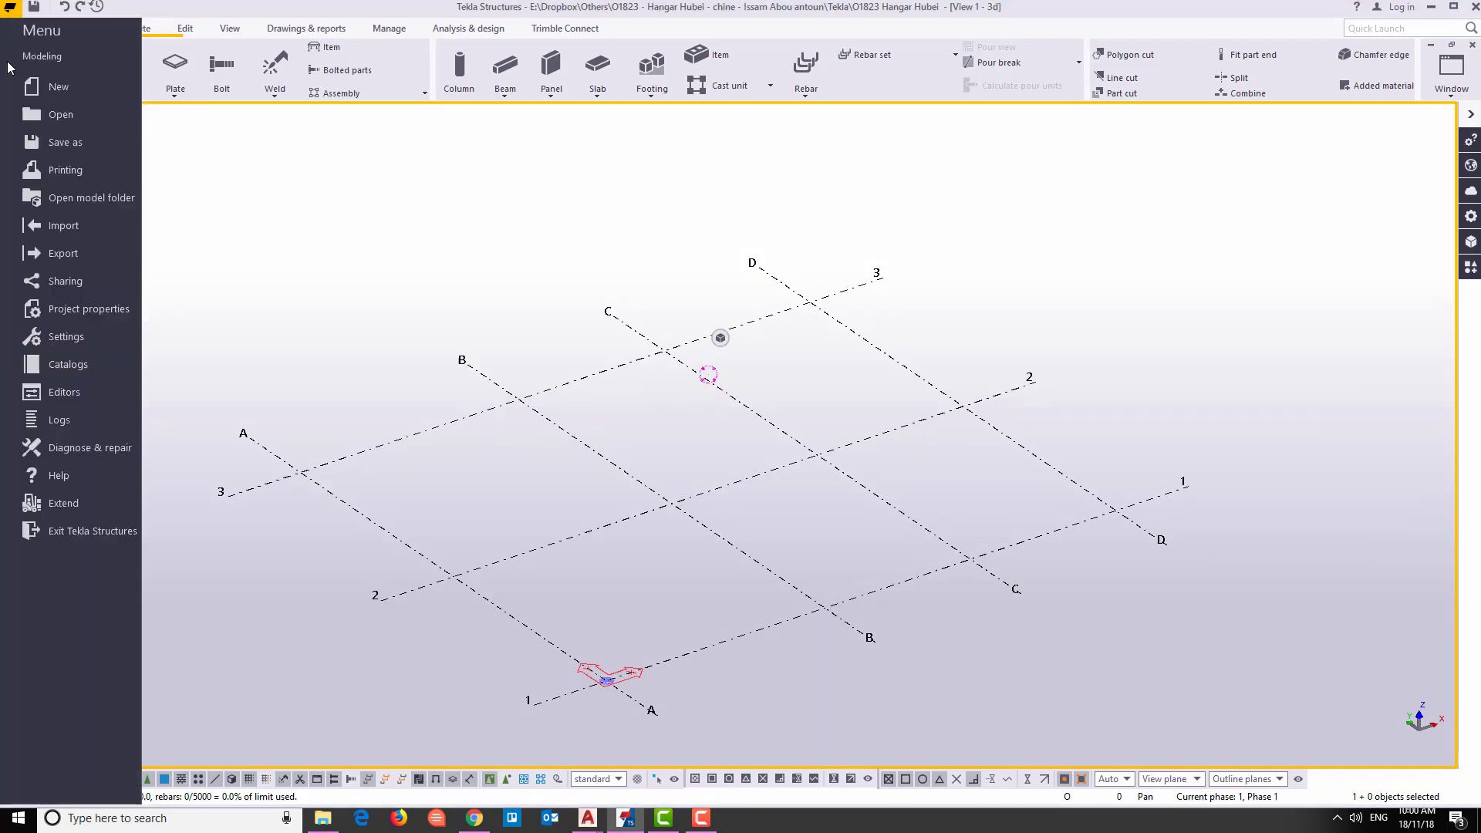
pyautogui.click(86, 200)
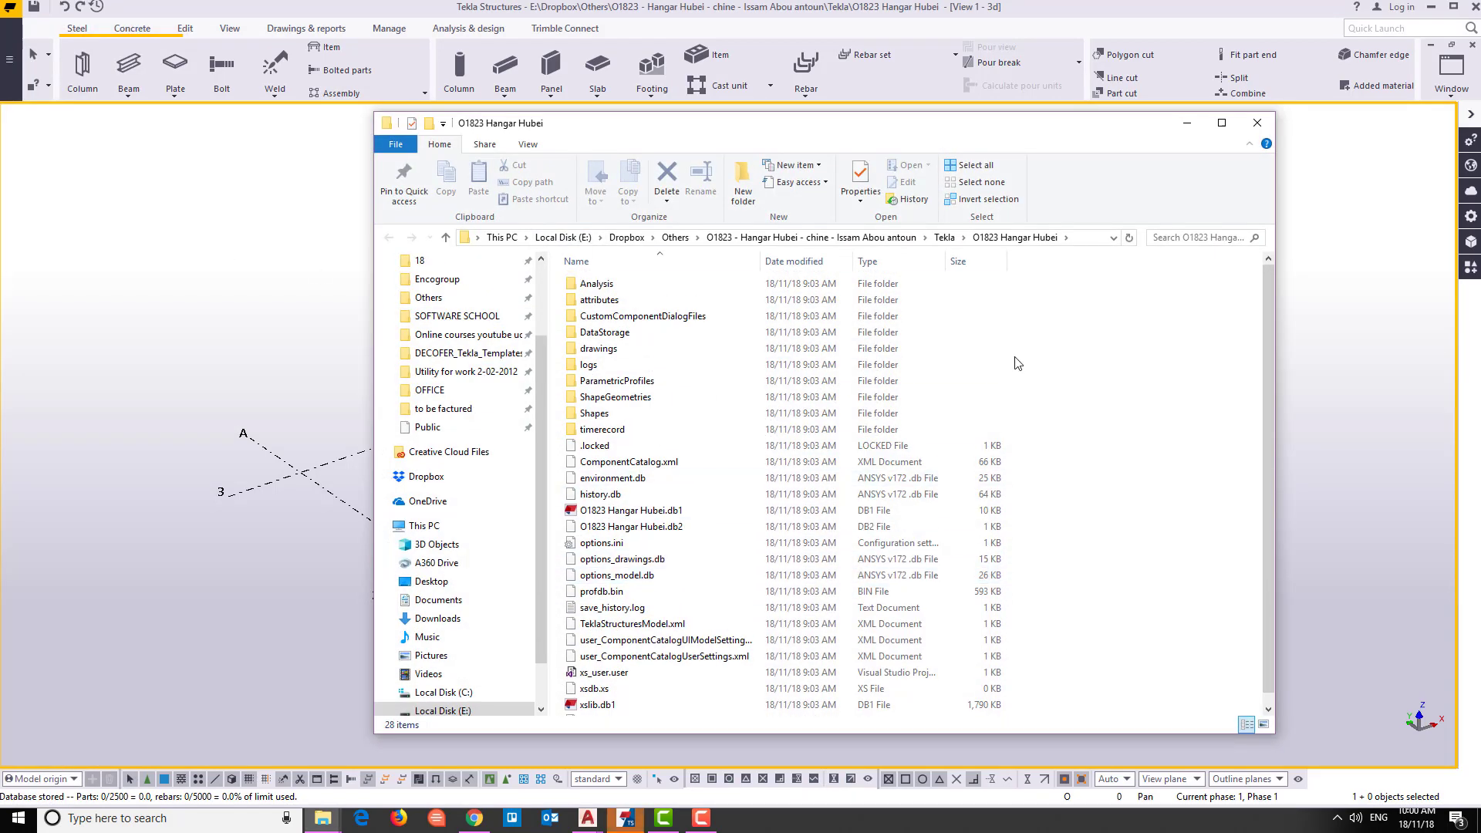
# Create and open a 'Reference models' folder inside the O1823 Hangar Hubei model folder.
pyautogui.rightClick(1082, 432)
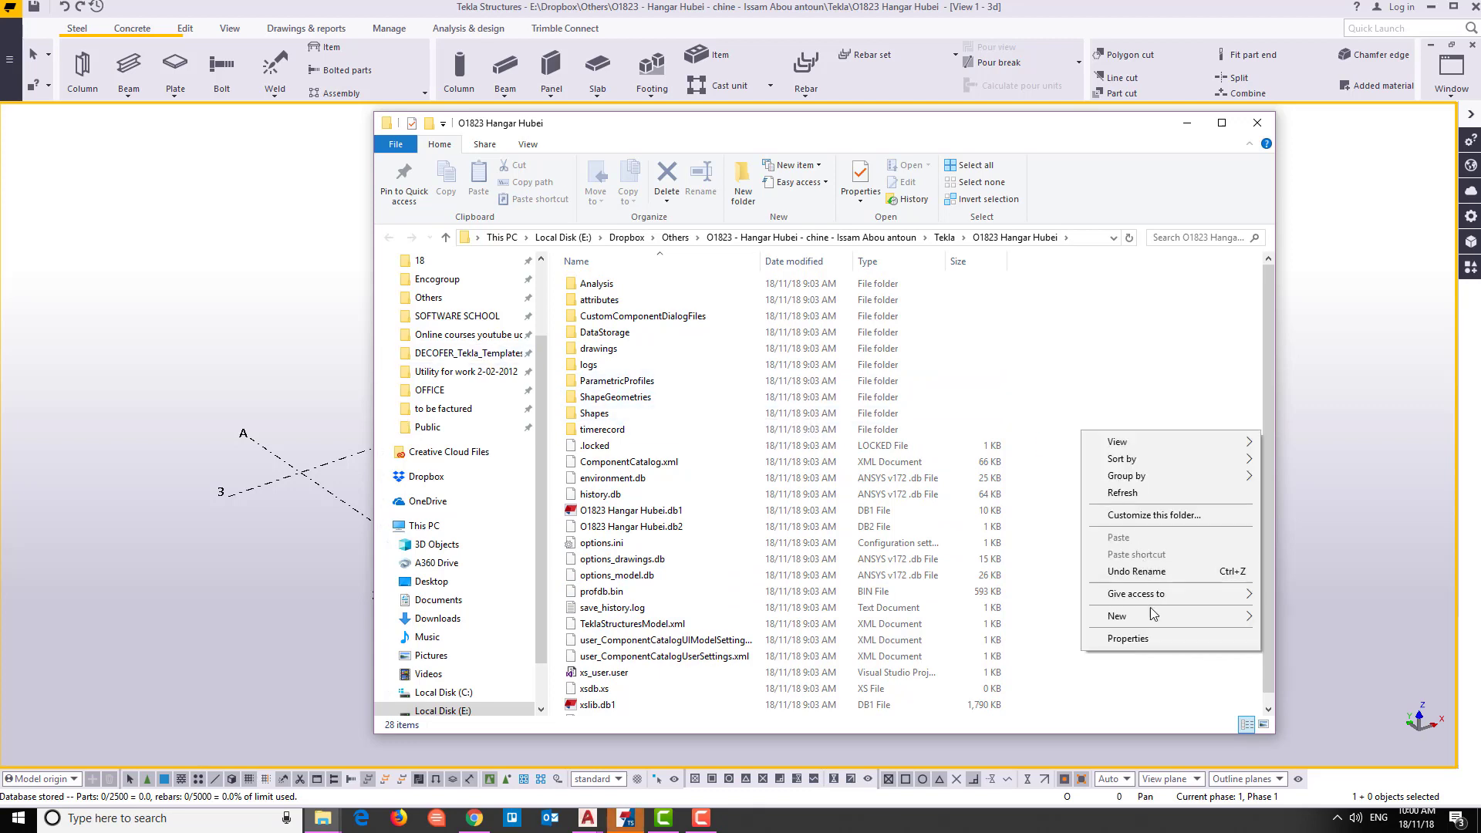
pyautogui.moveTo(1153, 615)
pyautogui.click(975, 409)
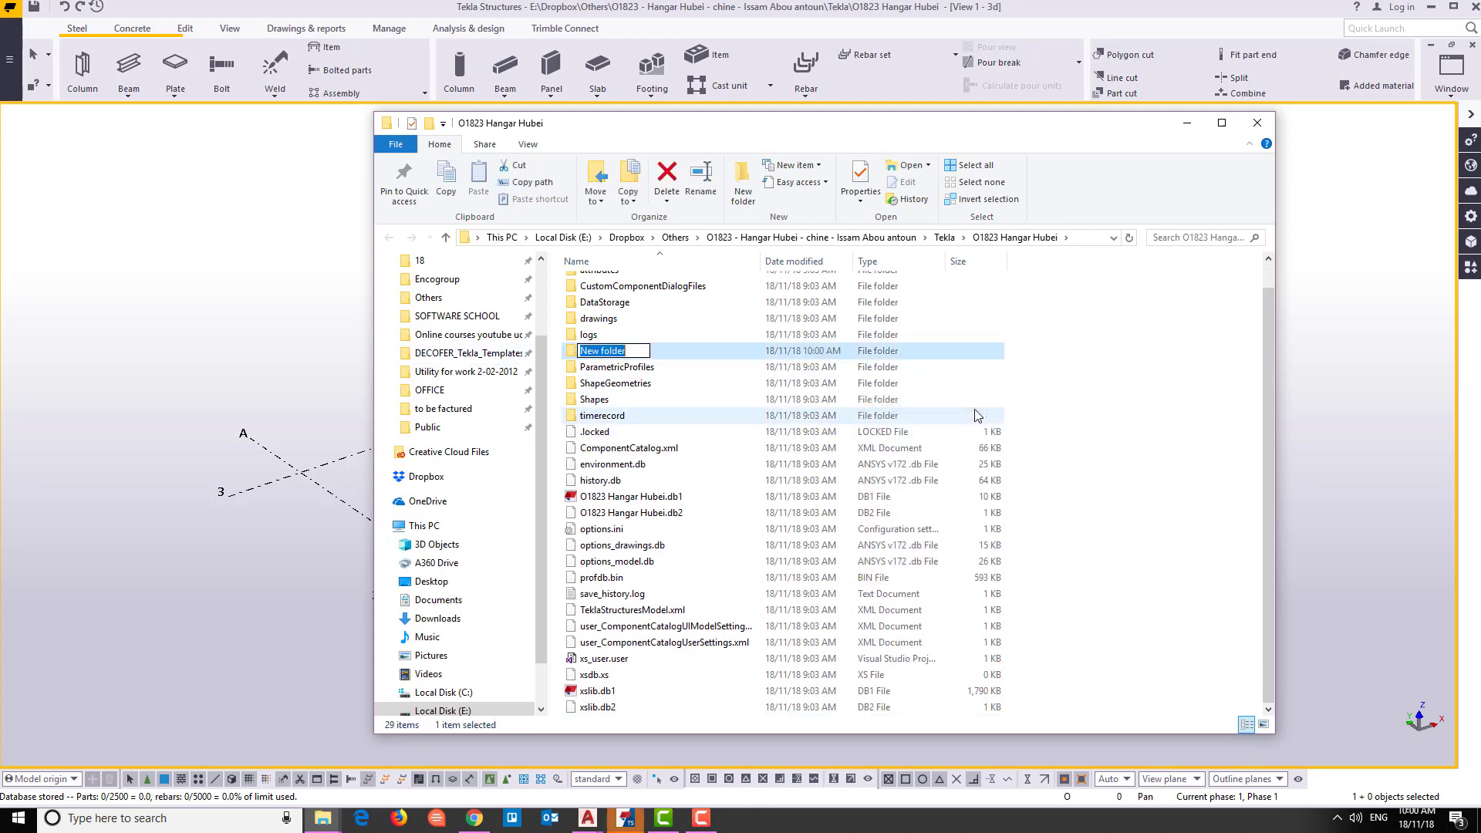
pyautogui.write('Referemce')
pyautogui.press('BackSpace')
pyautogui.press('BackSpace')
pyautogui.write('nce models')
pyautogui.press('Return')
pyautogui.press('Return')
pyautogui.hotkey('alt', 'Left')
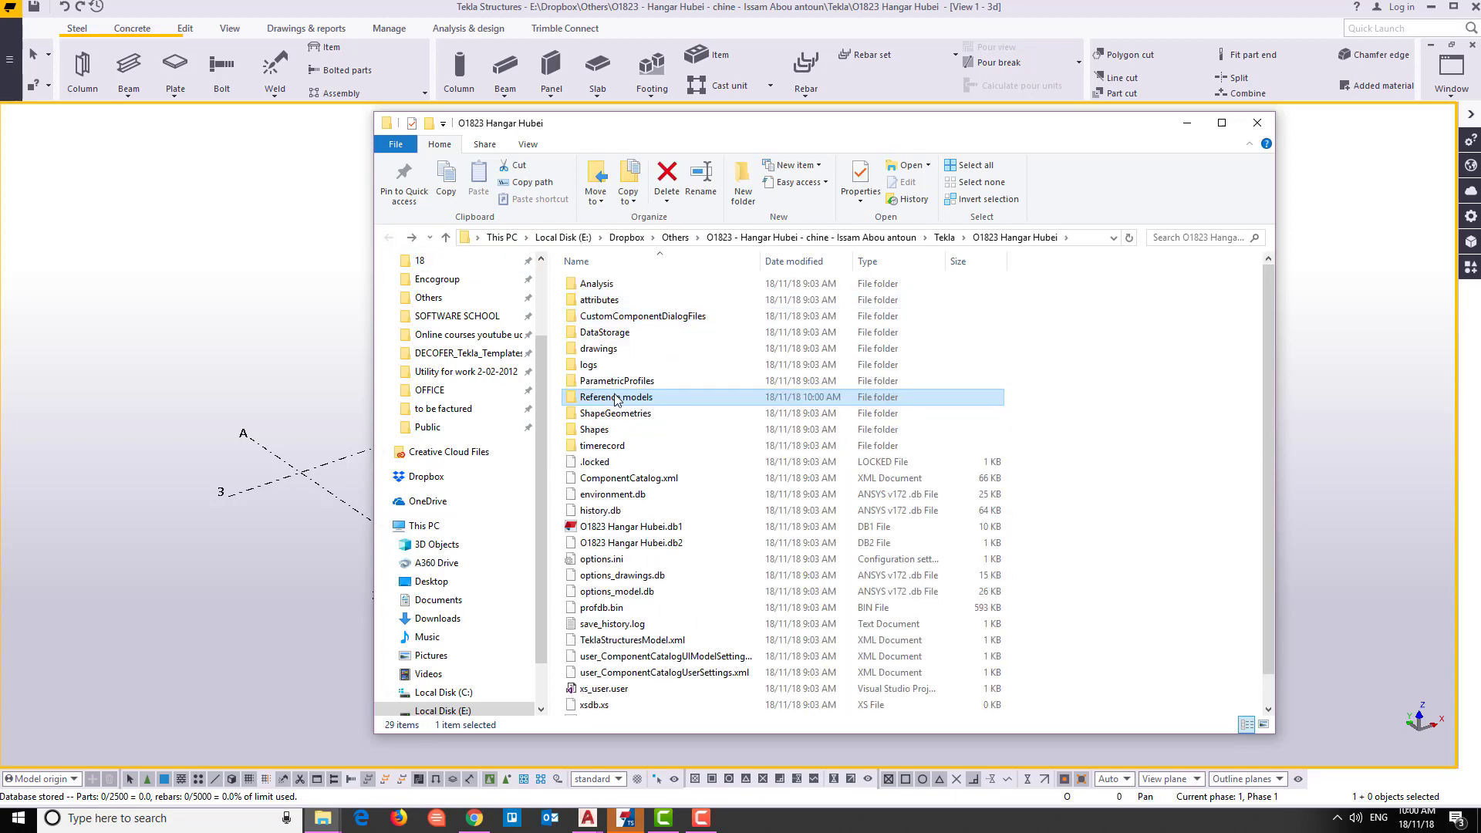
pyautogui.doubleClick(617, 399)
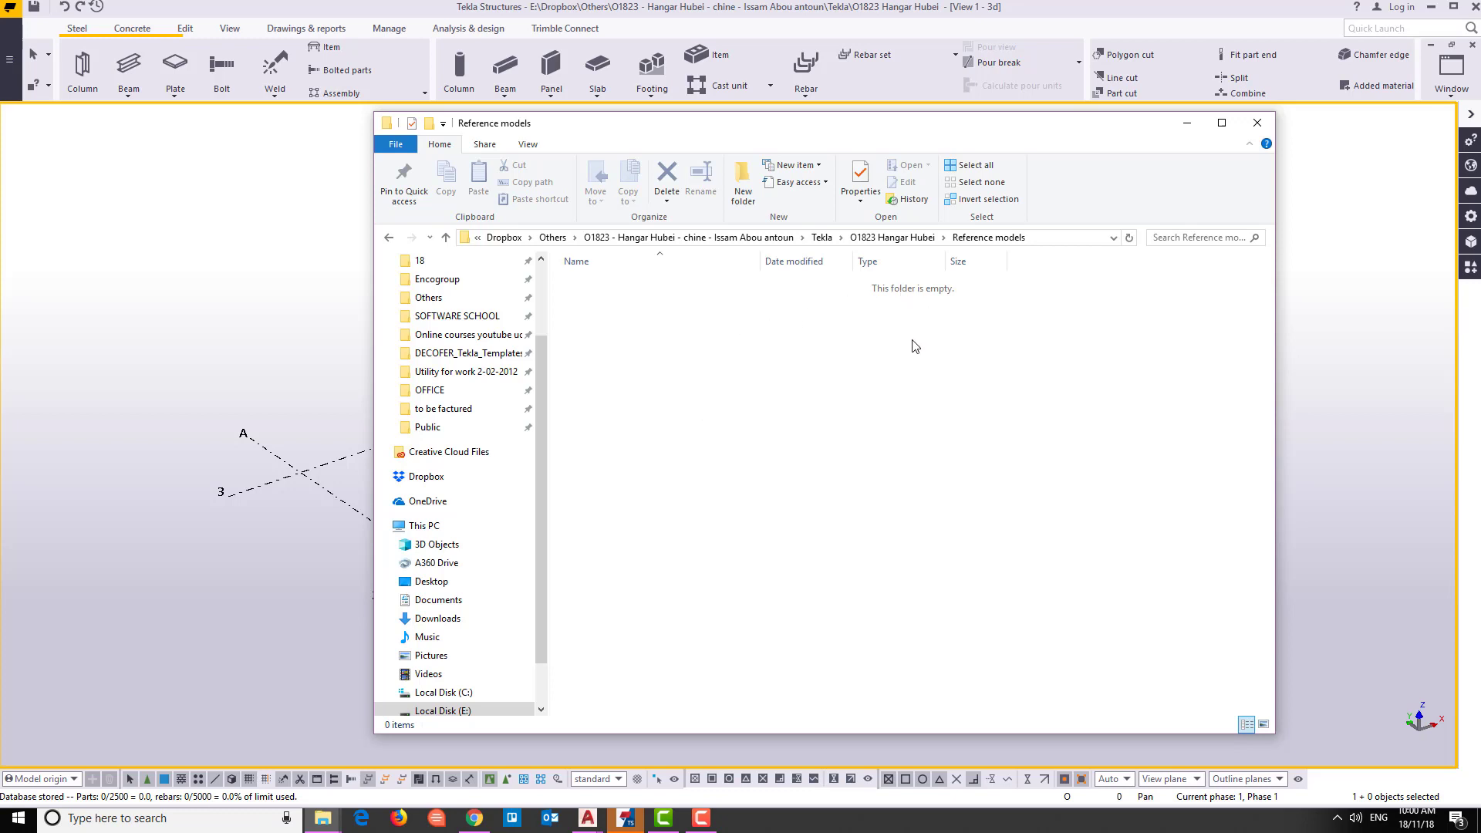
# Select the Reference models folder path, minimize Explorer, and start Save As for Drawing1.
pyautogui.moveTo(588, 818)
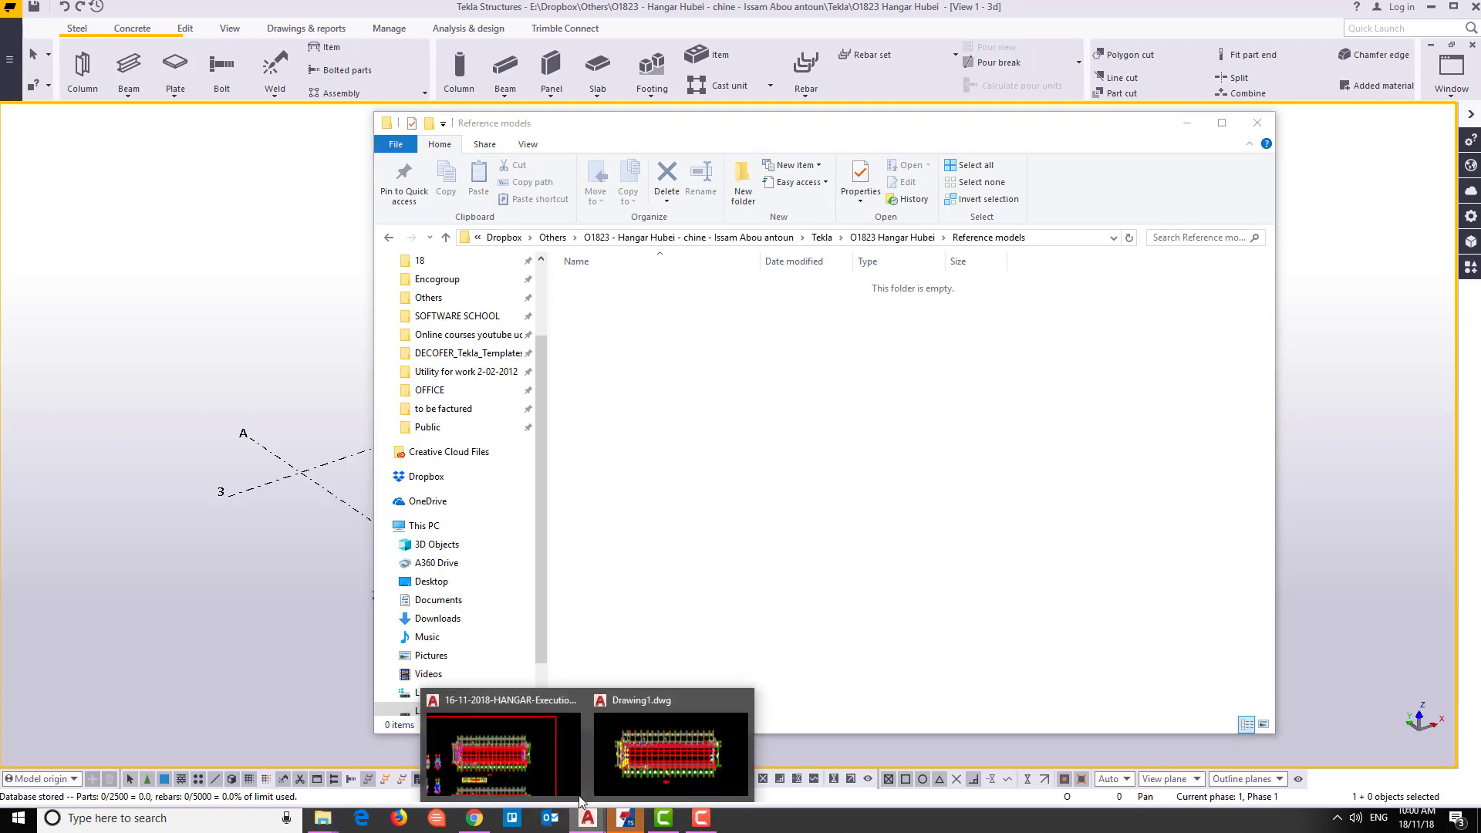
pyautogui.click(626, 761)
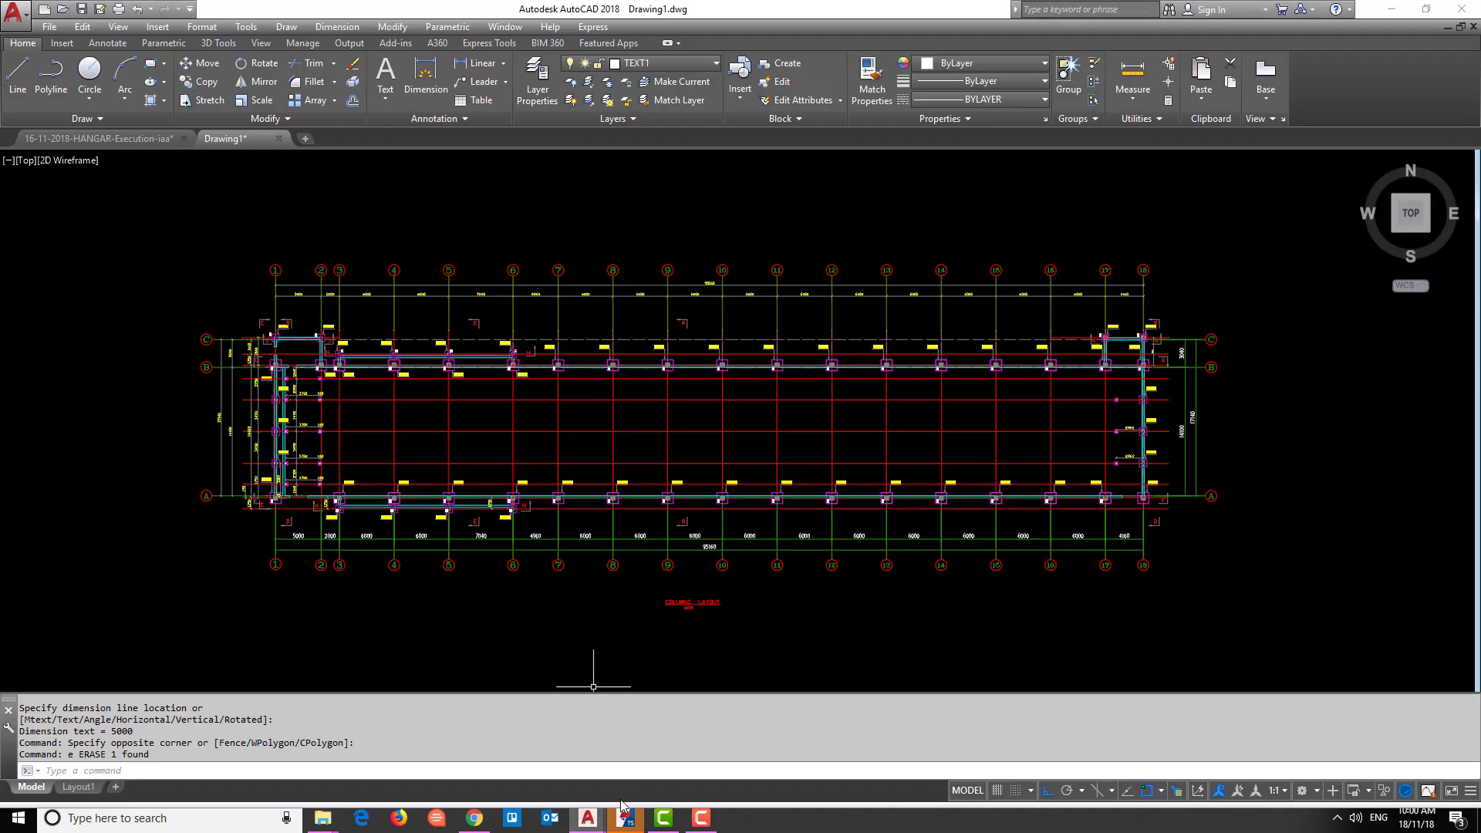
pyautogui.click(322, 820)
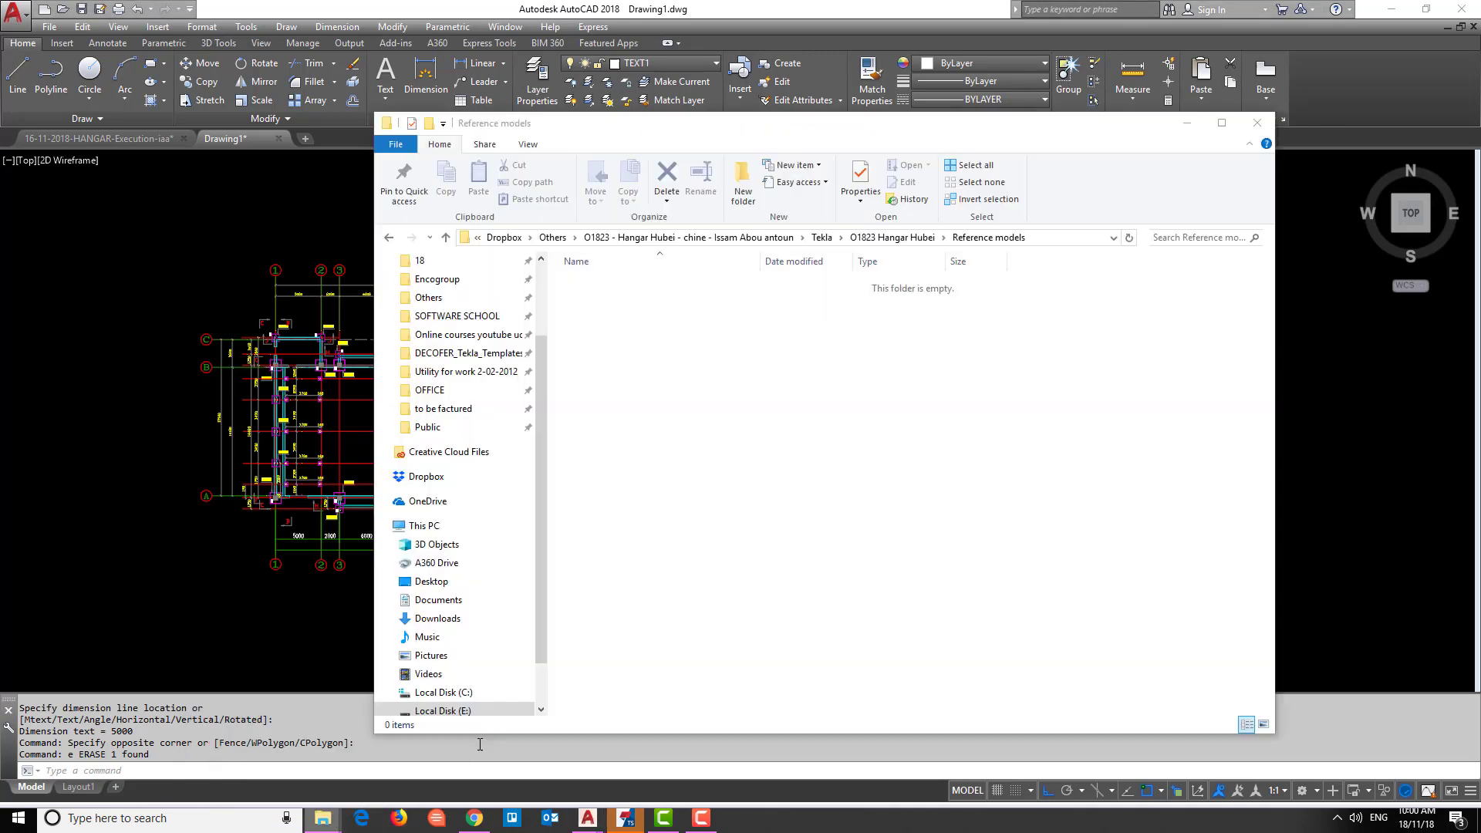
pyautogui.click(1071, 240)
pyautogui.click(1073, 240)
pyautogui.press('Escape')
pyautogui.click(1077, 243)
pyautogui.hotkey('ctrl', 'c')
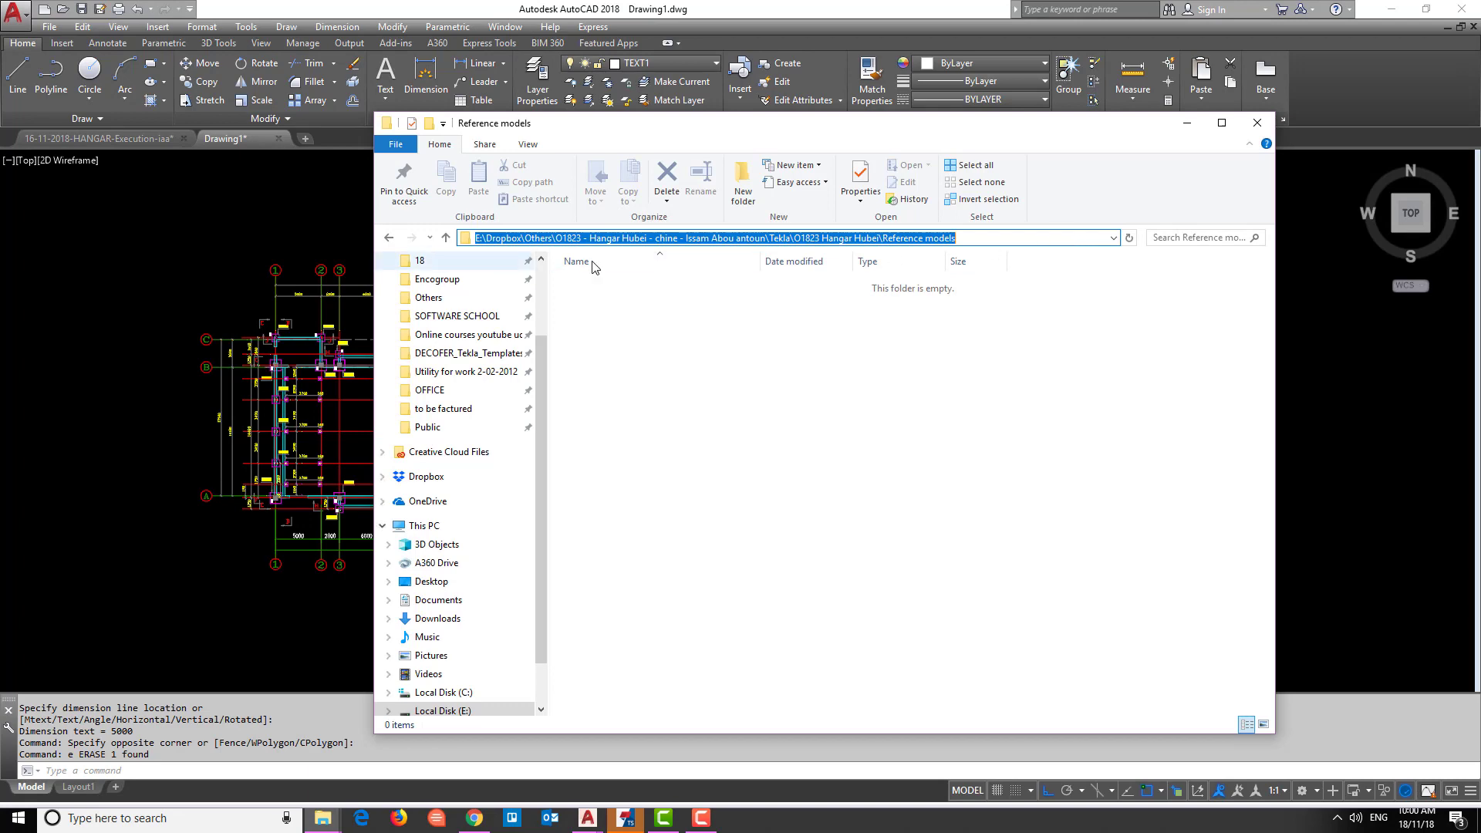
pyautogui.click(1187, 125)
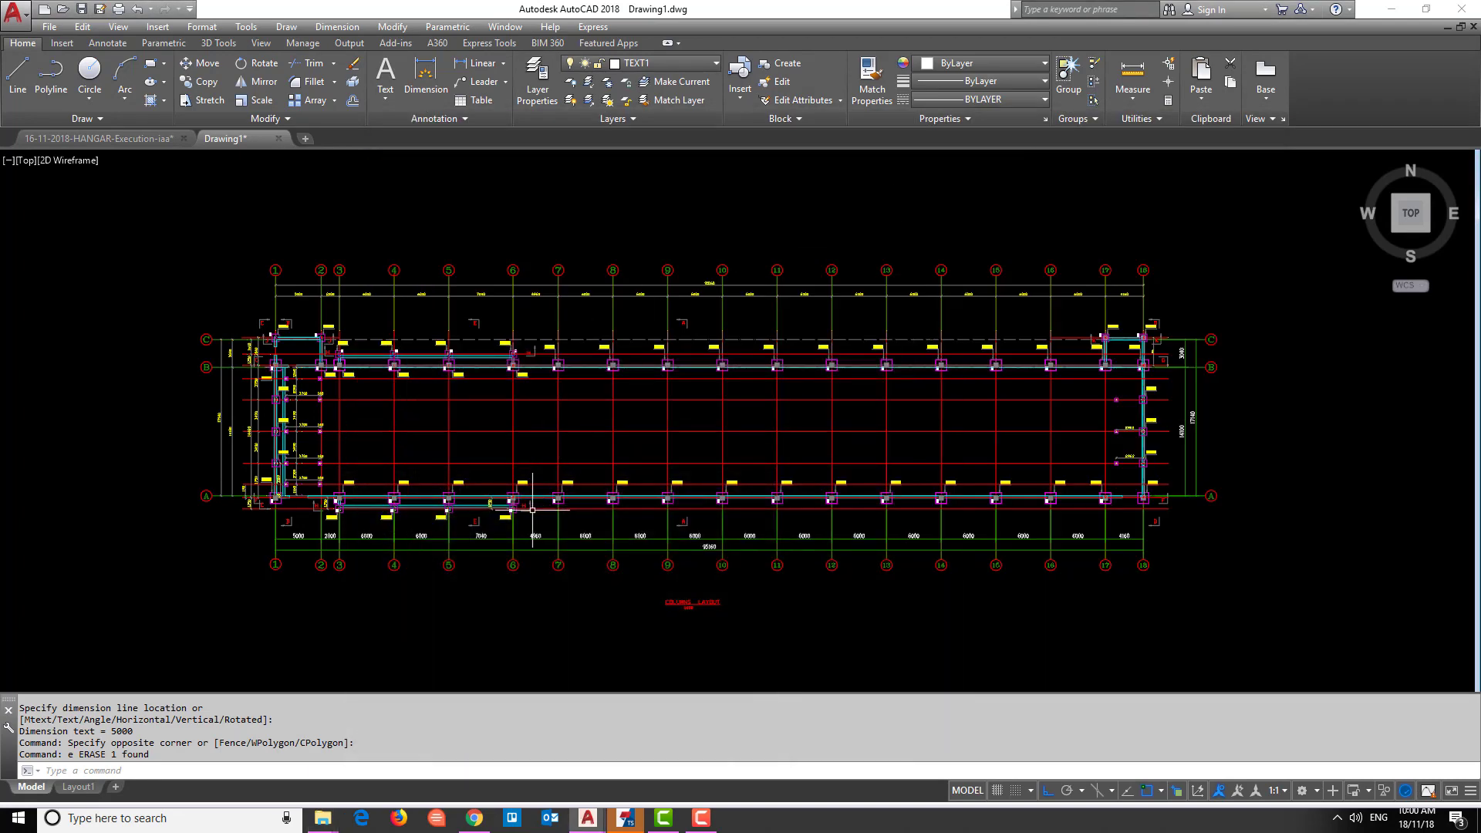
pyautogui.hotkey('ctrl', 's')
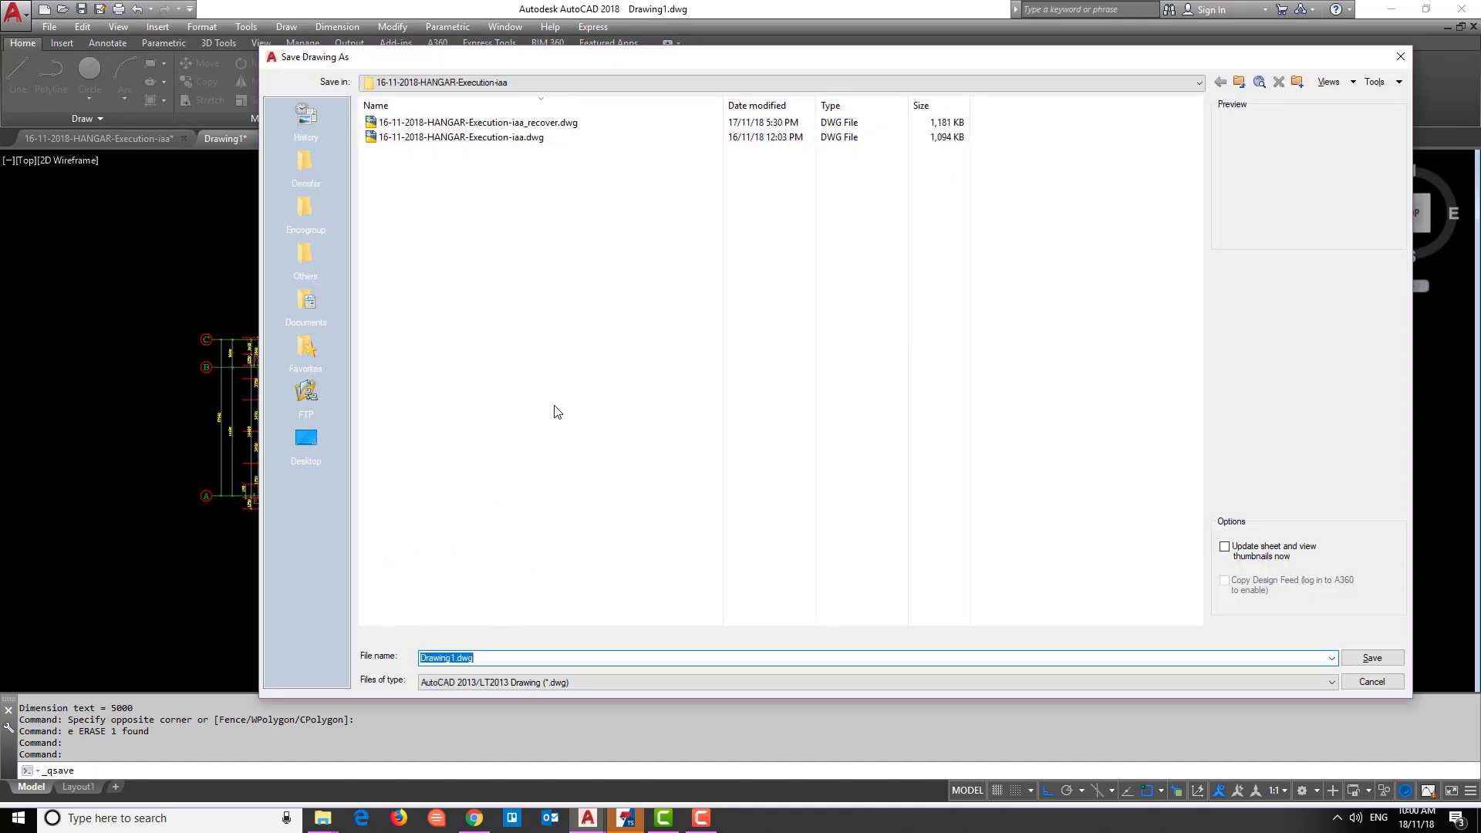
# Save Drawing1 as Plan.dwg in the pasted Reference models folder path.
pyautogui.hotkey('ctrl', 'v')
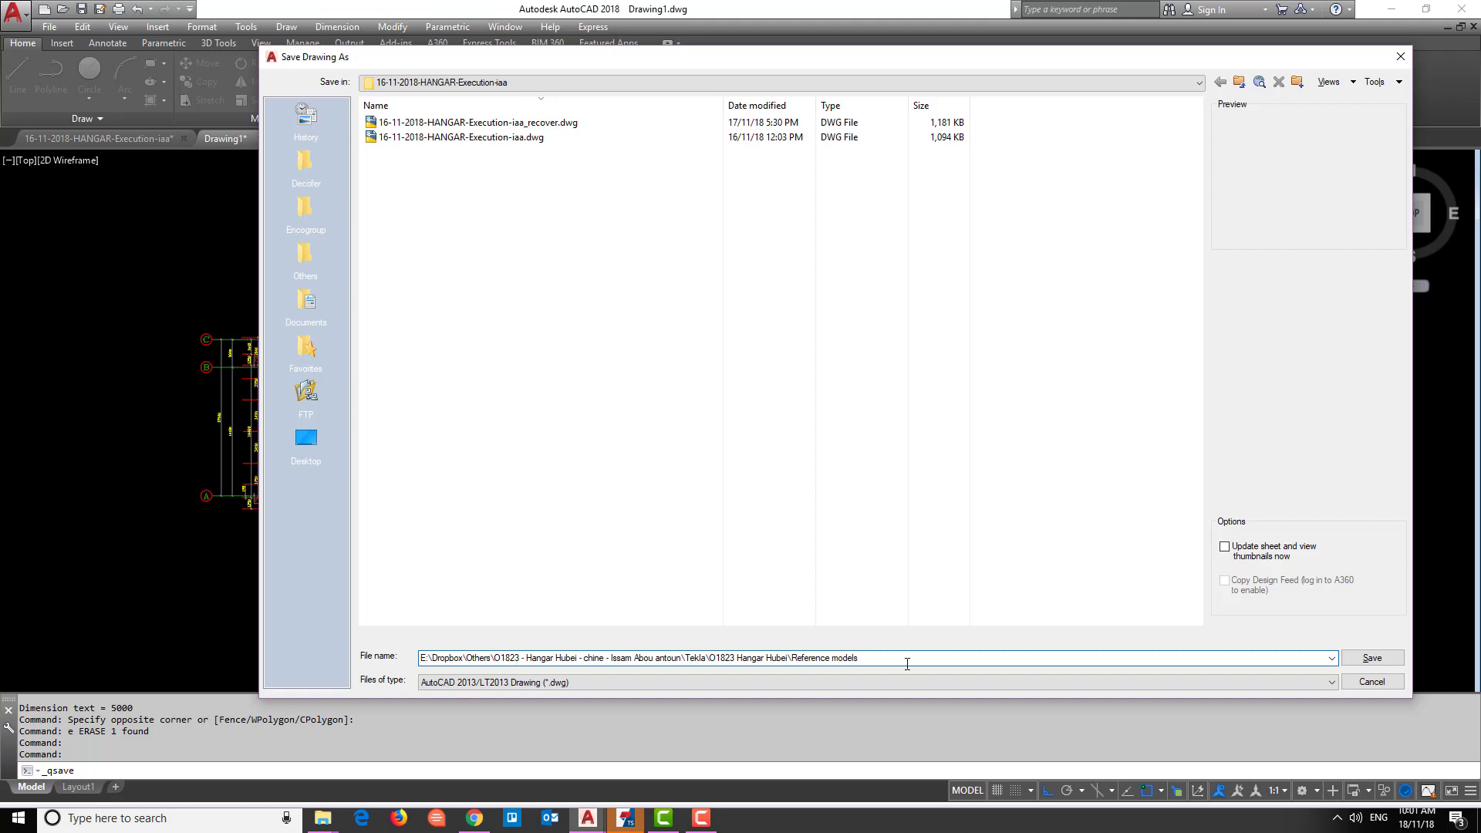
pyautogui.press('Return')
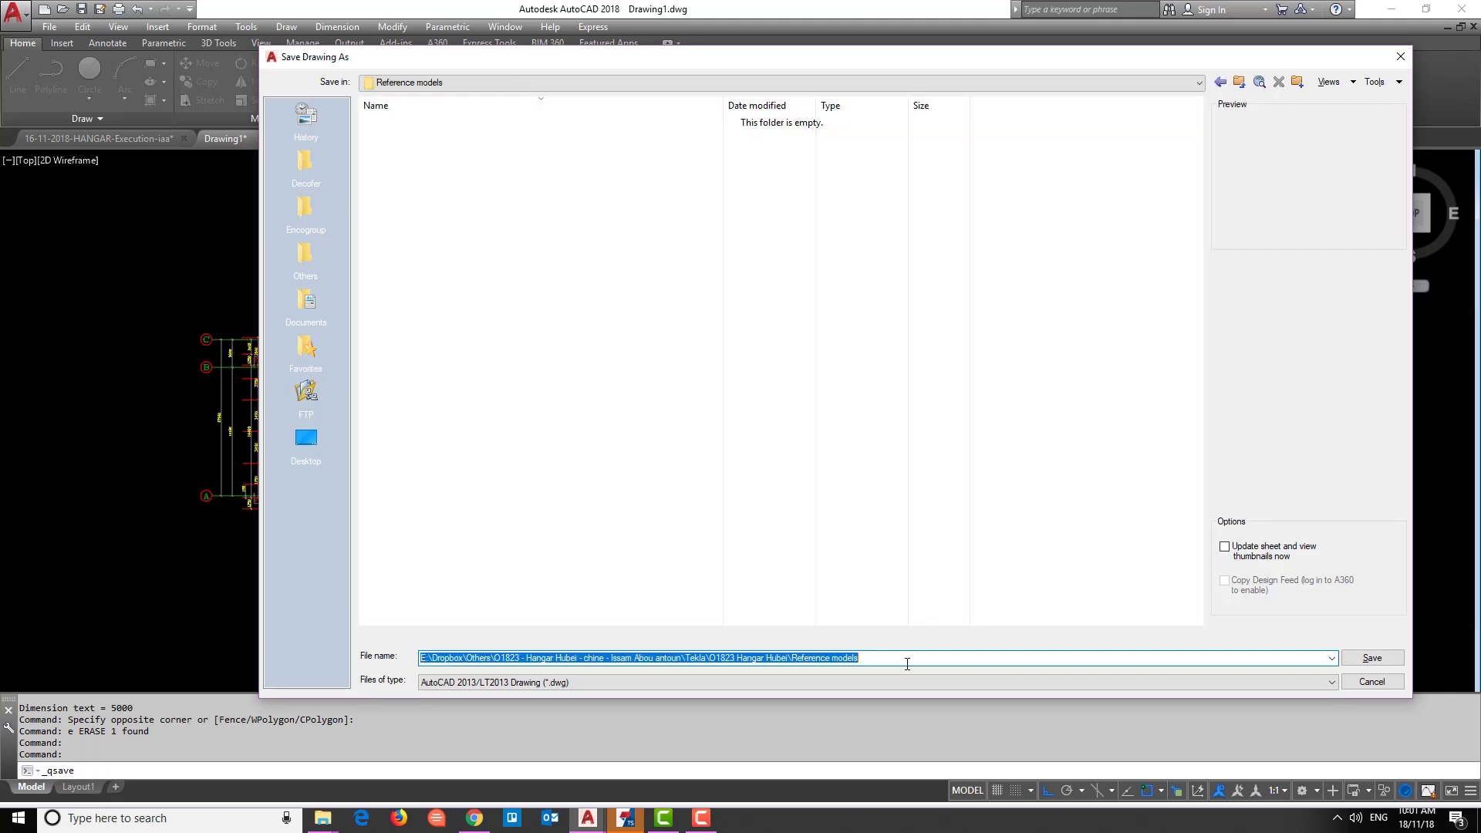
pyautogui.click(442, 81)
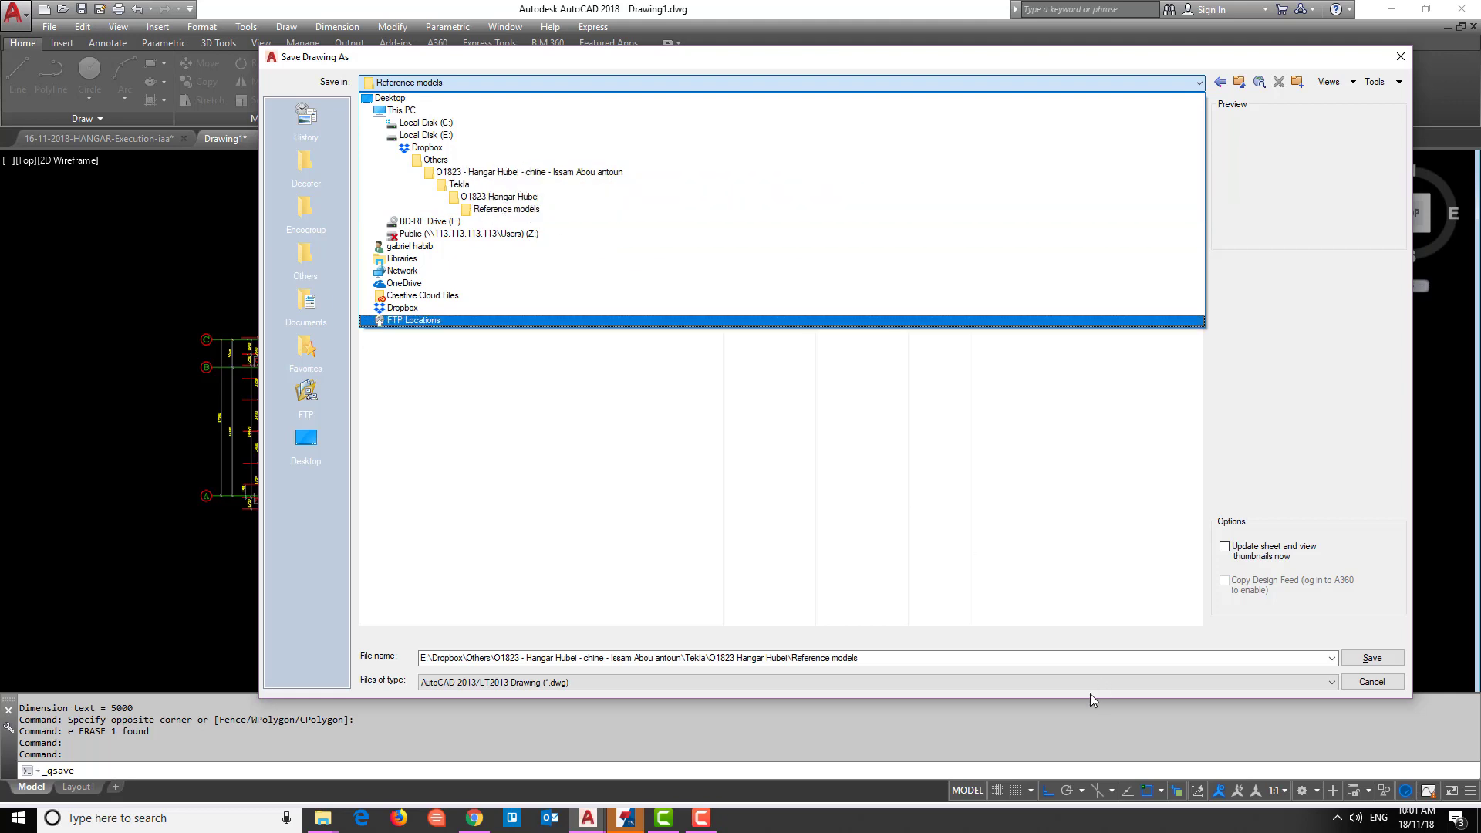
pyautogui.click(901, 657)
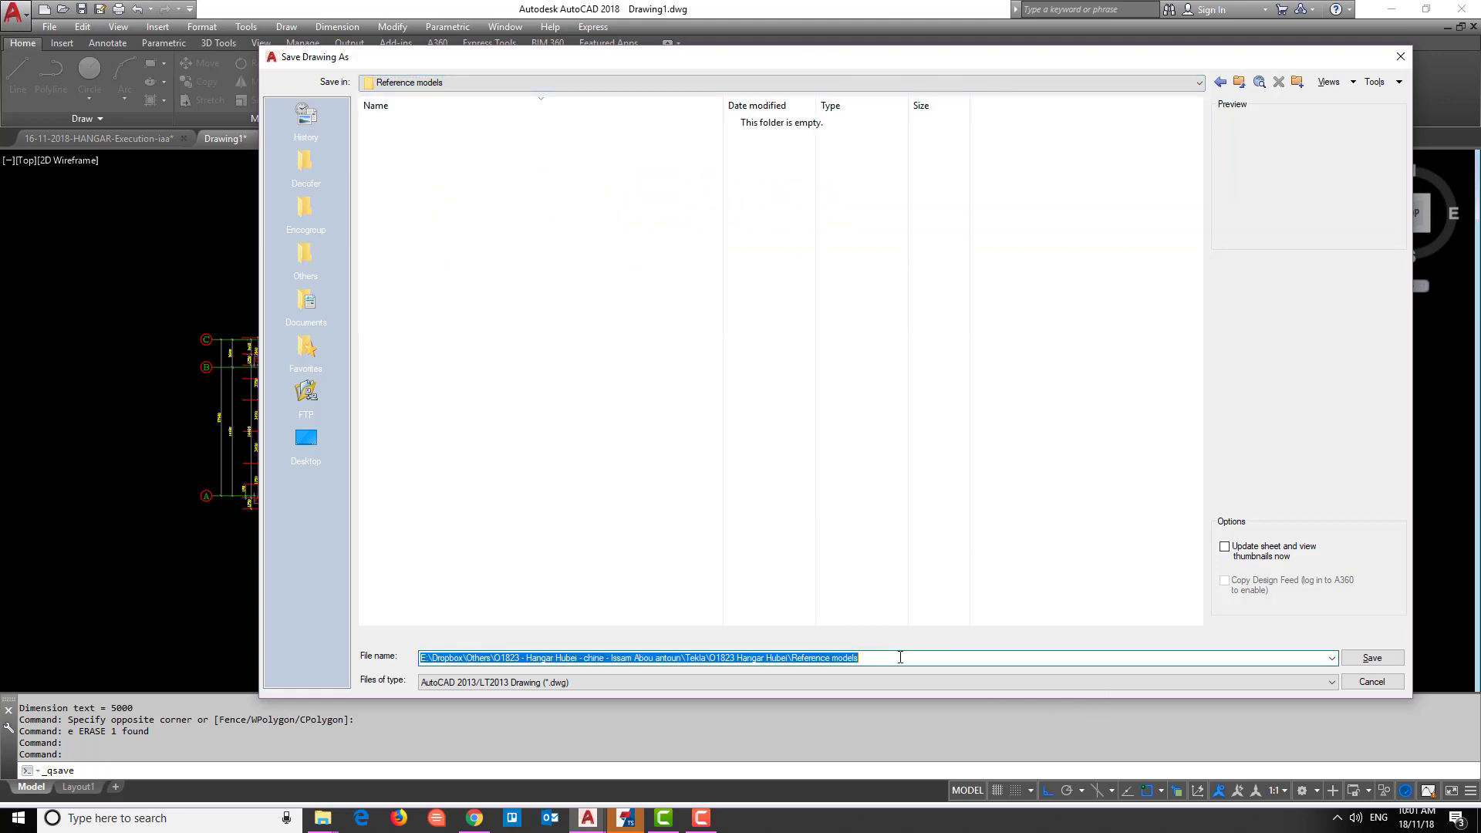
pyautogui.write('Plan')
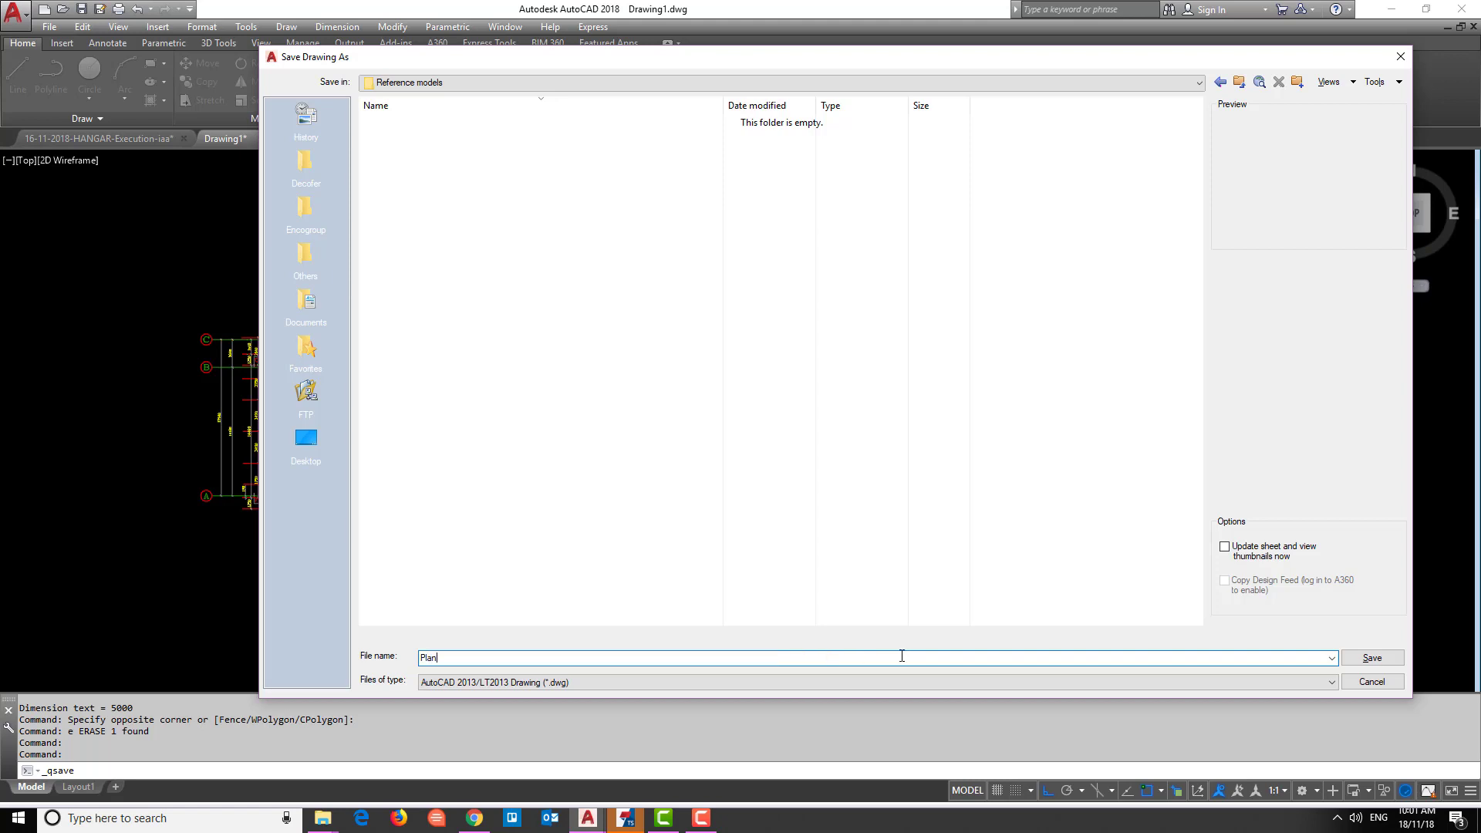
pyautogui.click(1373, 658)
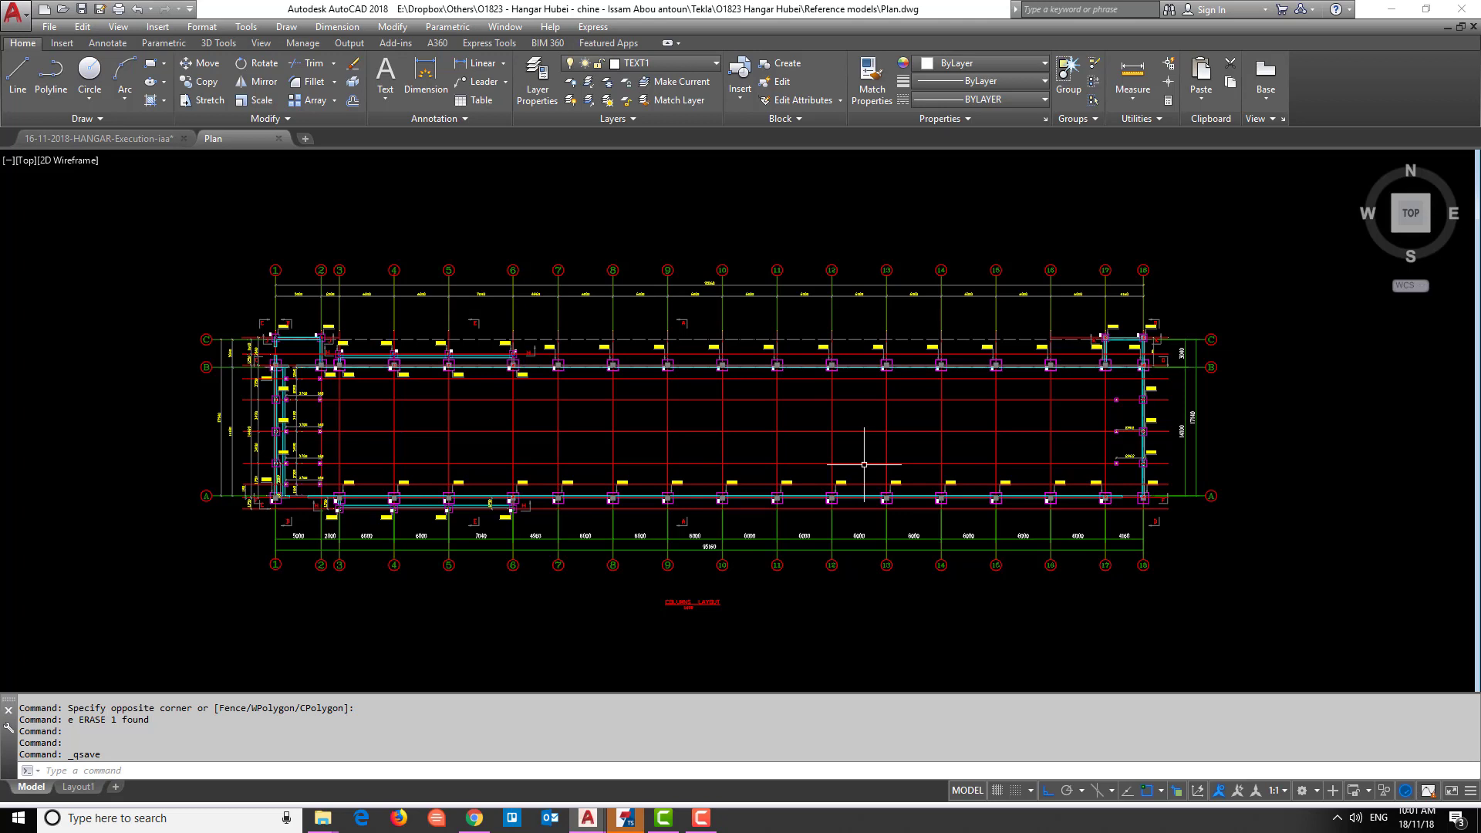
# Set Plan.dwg's insertion scale to Millimeters with UNITS and save the drawing.
pyautogui.write('un')
pyautogui.press('Return')
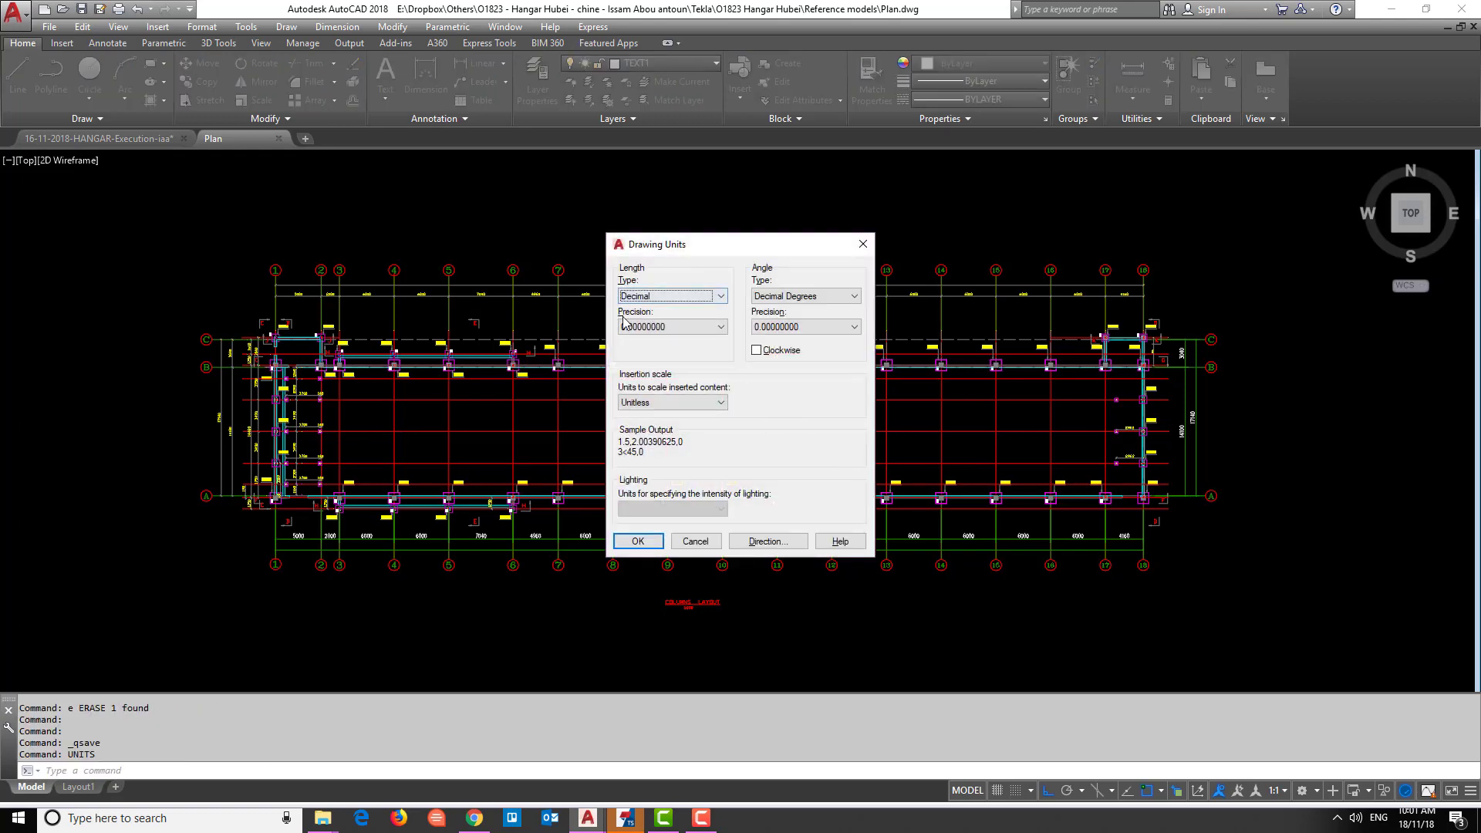
pyautogui.click(659, 404)
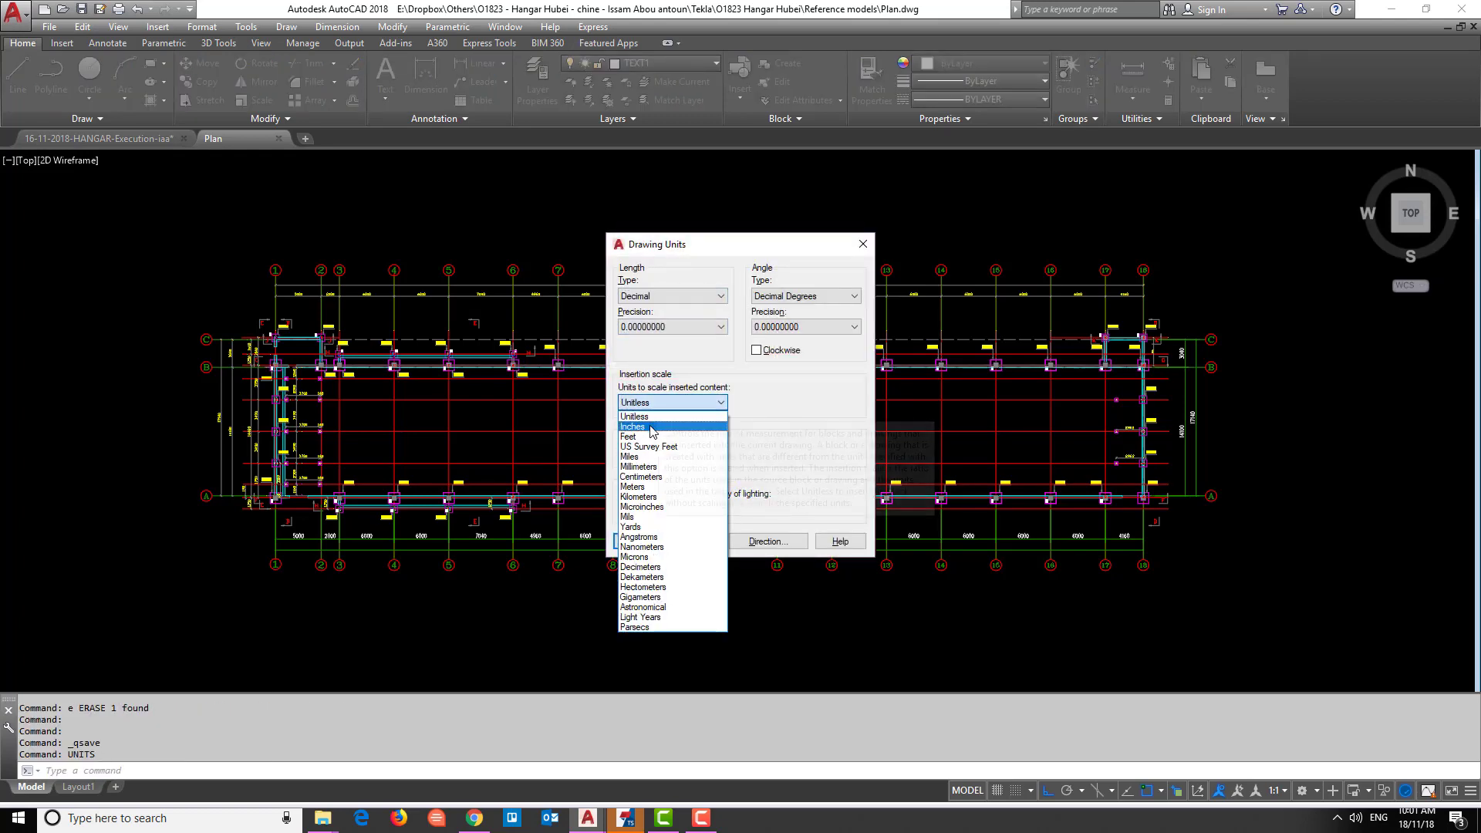
pyautogui.click(676, 467)
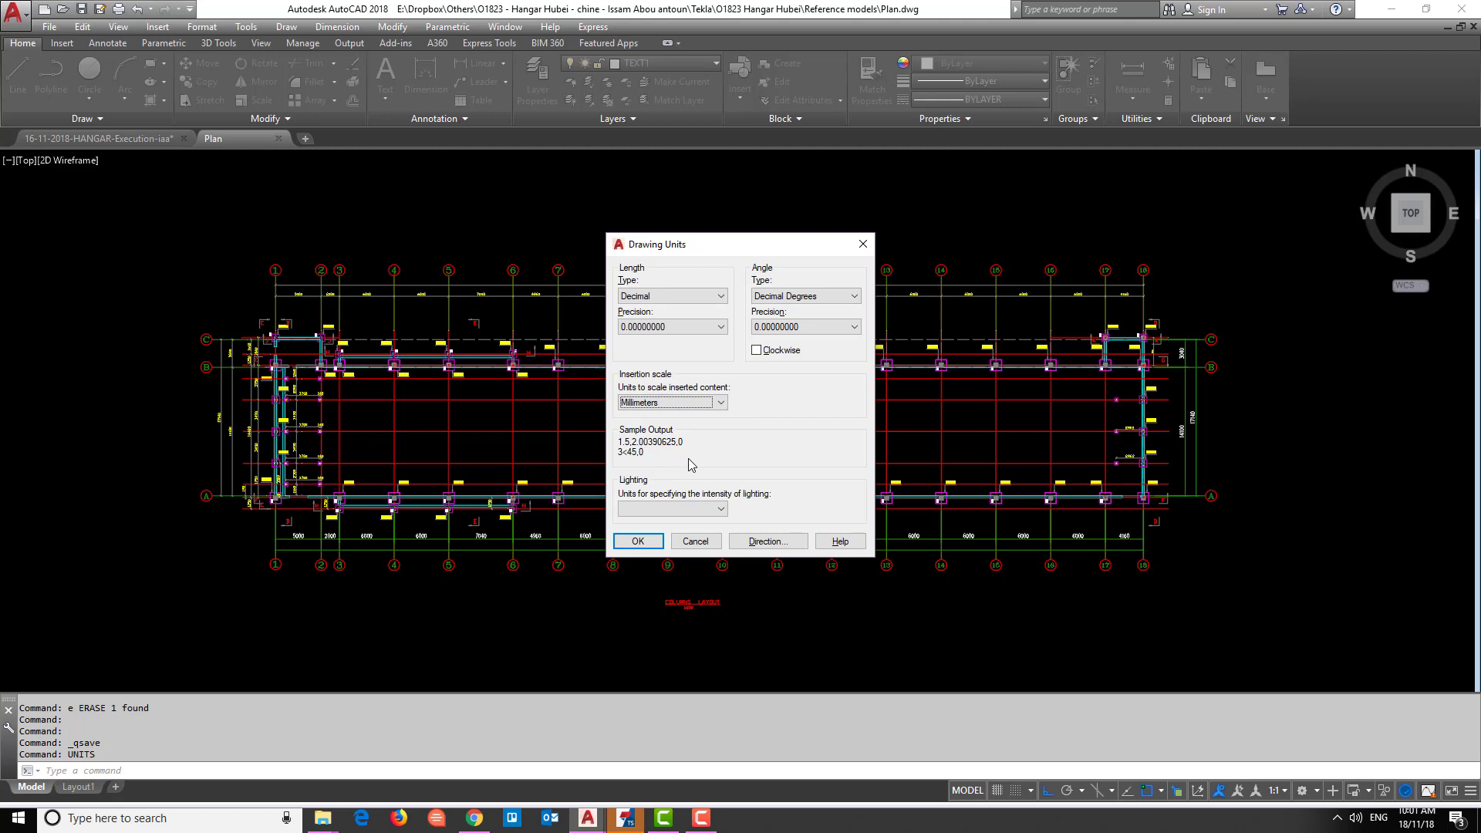
pyautogui.click(637, 541)
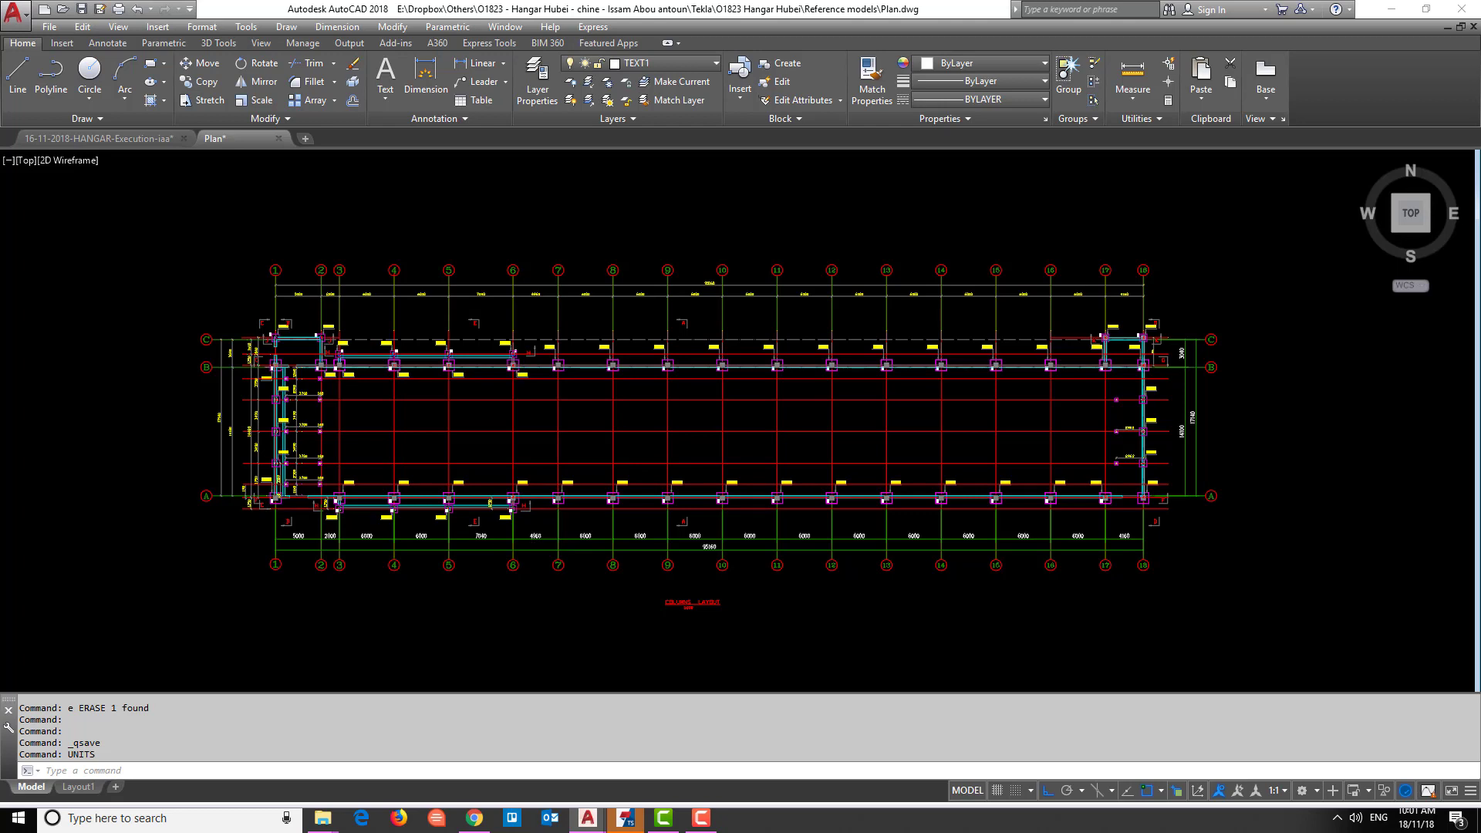
pyautogui.hotkey('ctrl', 's')
pyautogui.hotkey('ctrl', 's')
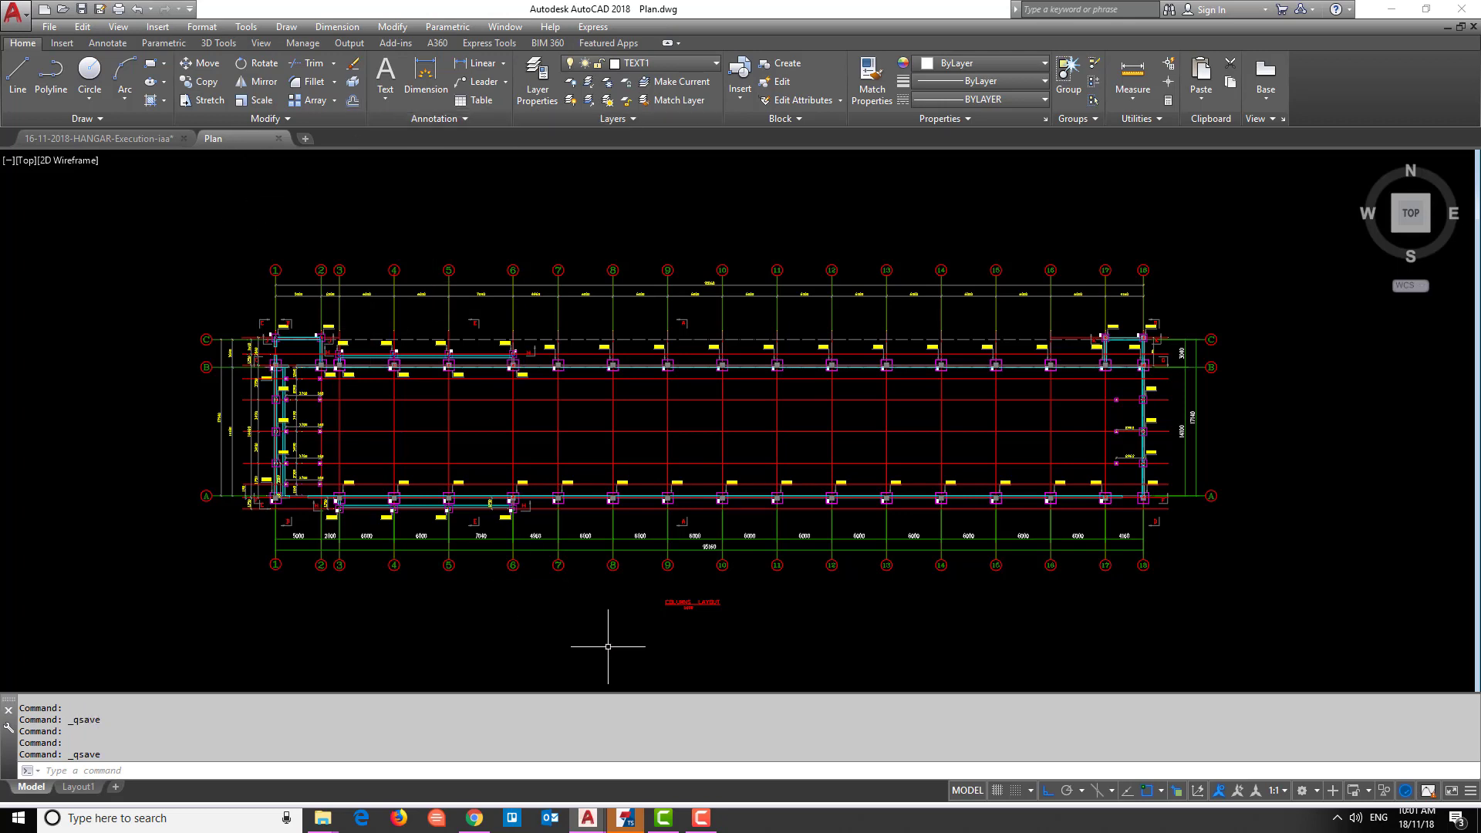
# Close Plan.dwg, keep the HANGAR drawing open, and minimize AutoCAD back to Tekla.
pyautogui.hotkey('ctrl', 'q')
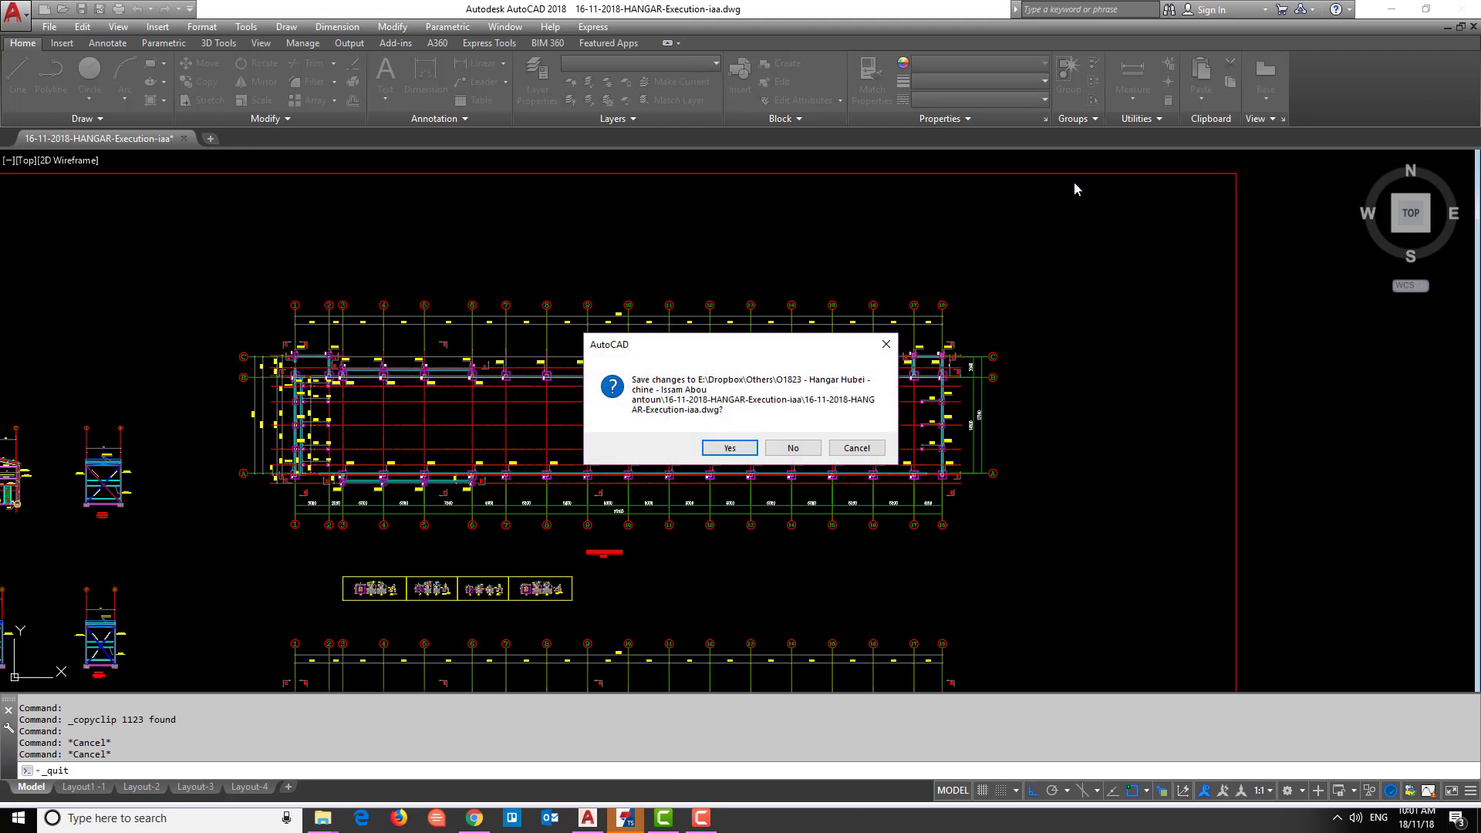
pyautogui.press('Escape')
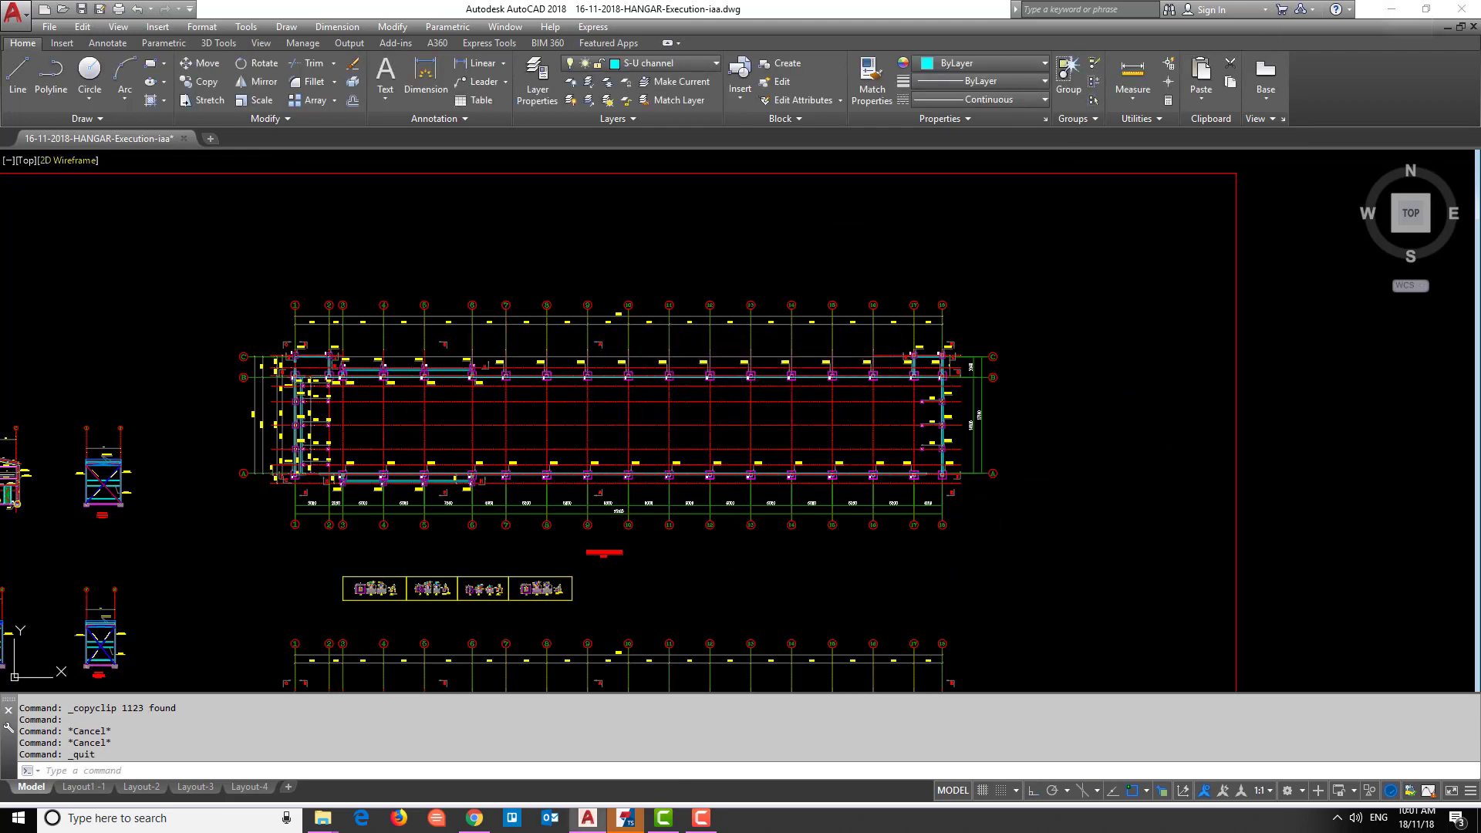
pyautogui.click(1392, 9)
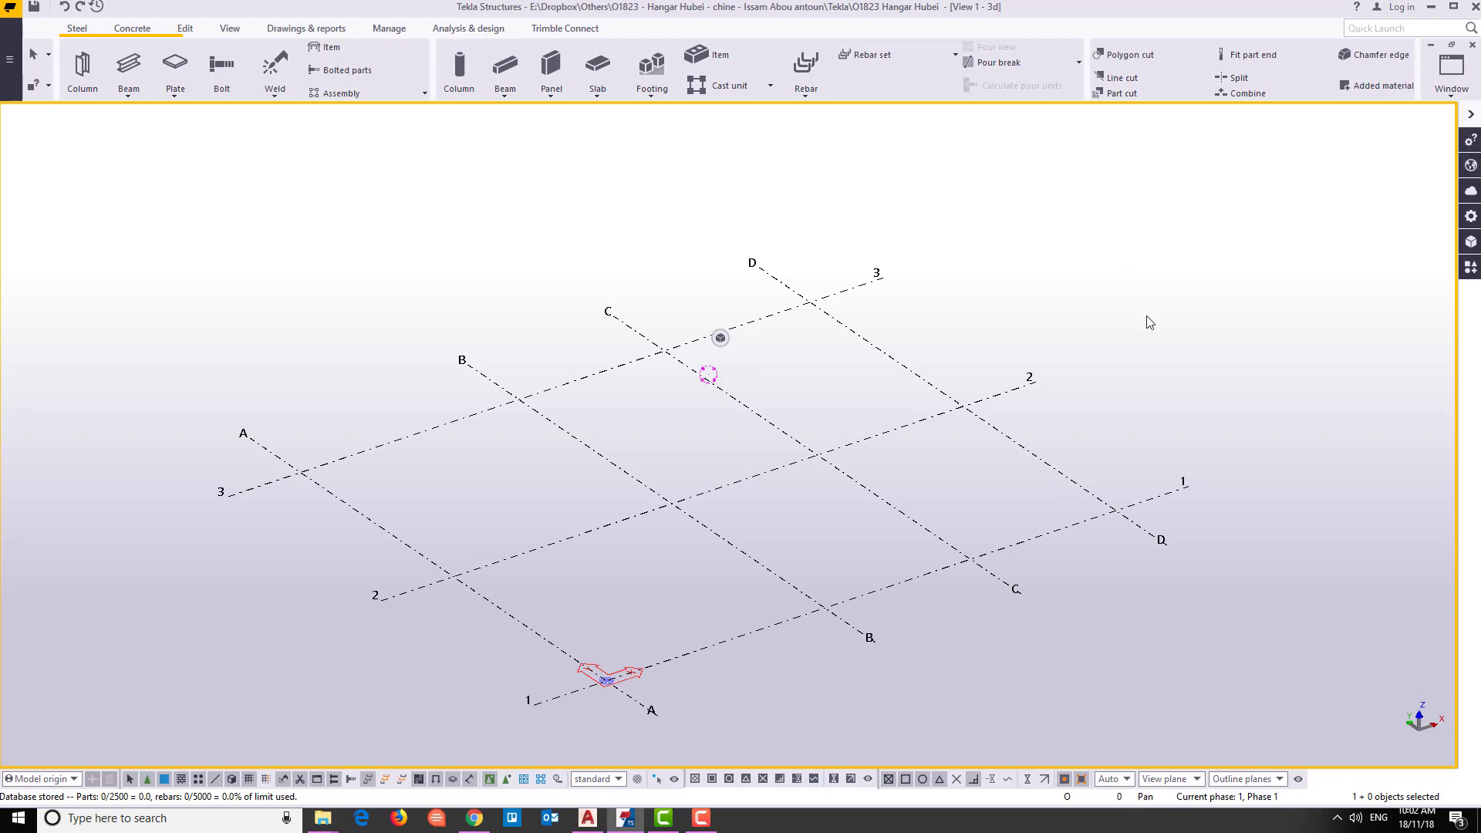
# Show the grid in top plan view (Ctrl+P) and open Add model in the Reference Models list.
pyautogui.moveTo(1124, 323); pyautogui.dragTo(1058, 337, button='middle')
pyautogui.hotkey('ctrl', 'p')
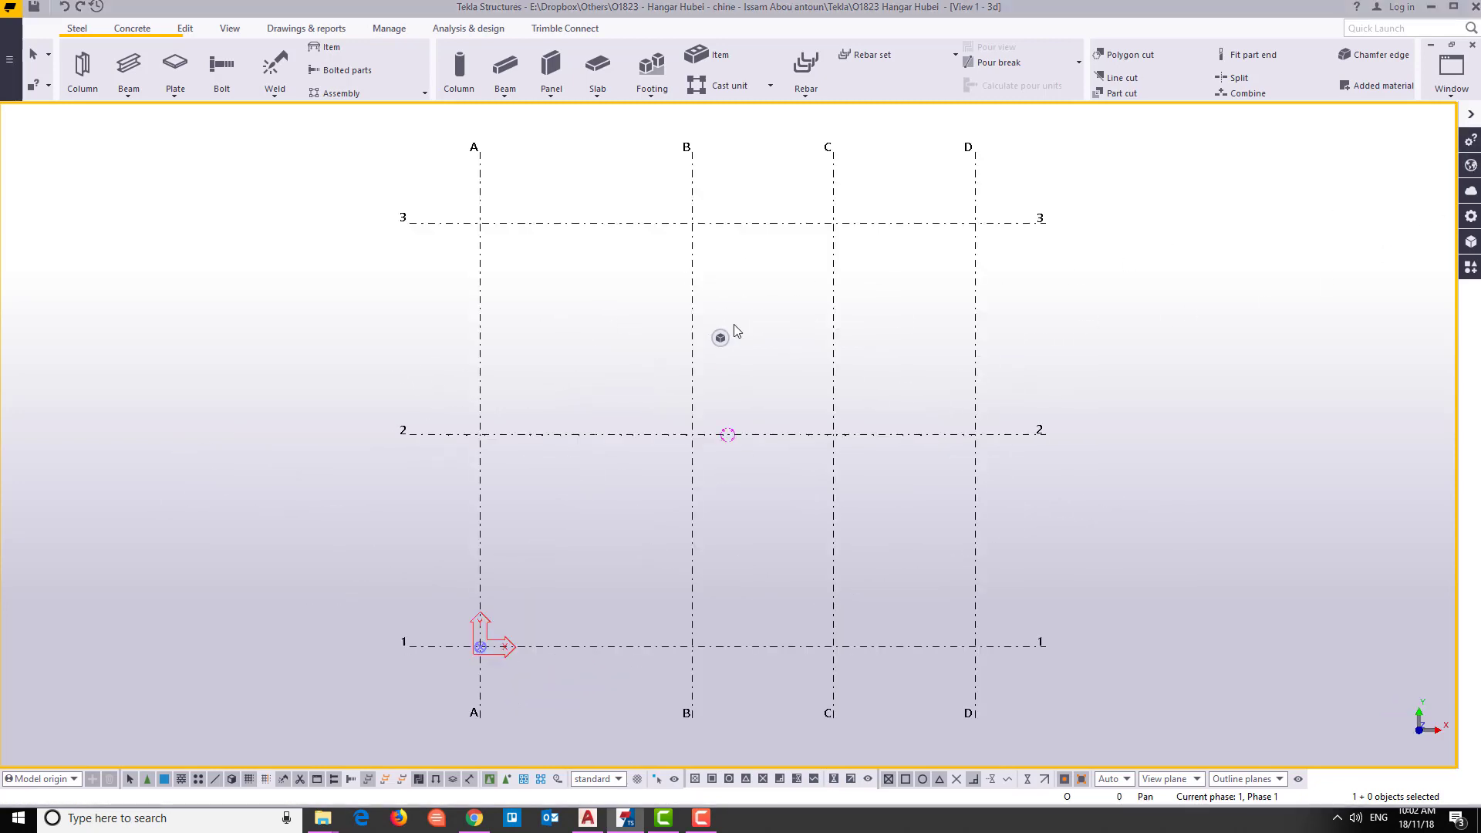
pyautogui.click(1461, 243)
pyautogui.click(985, 137)
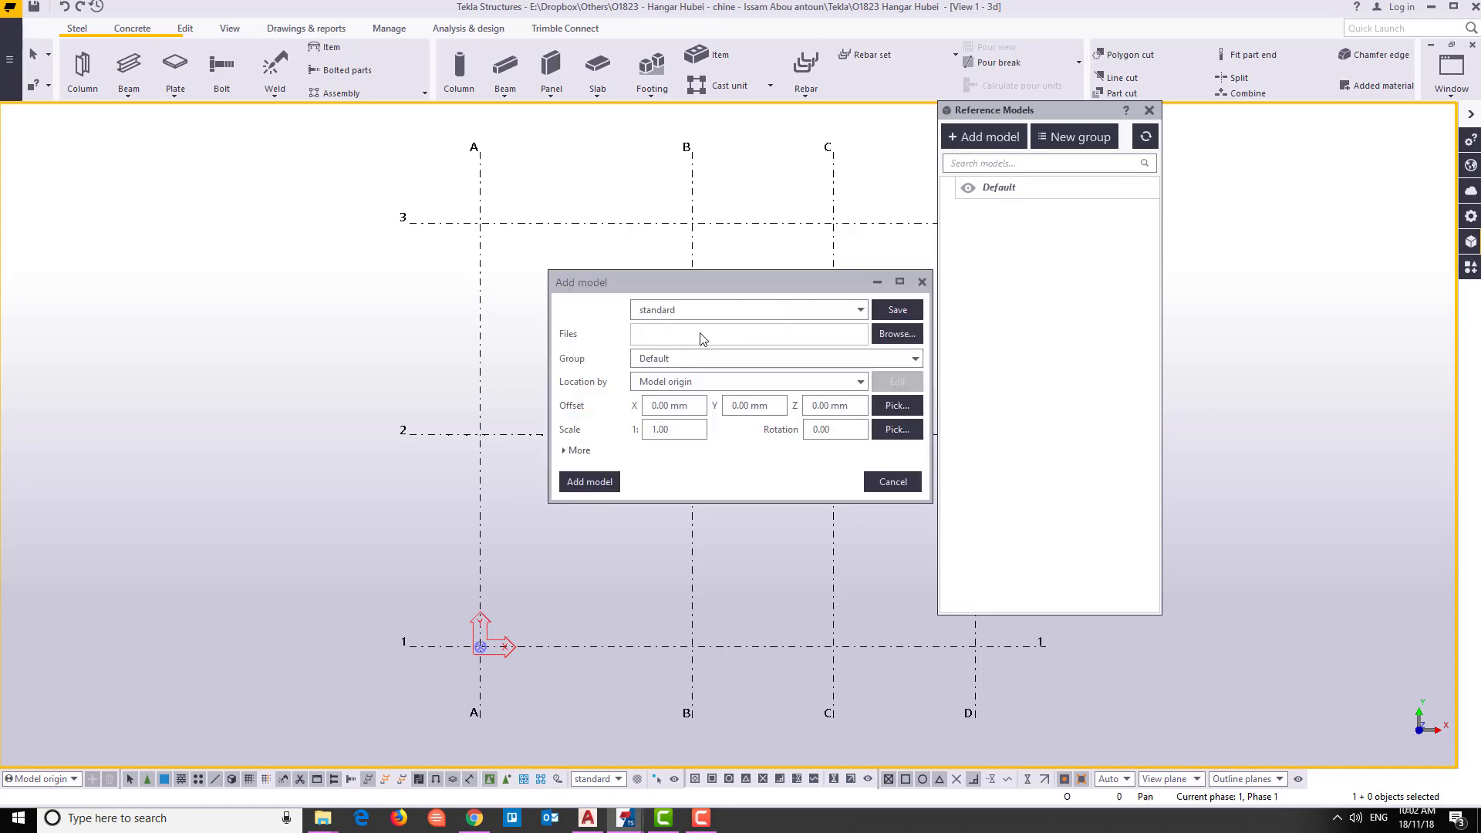
# Drag Plan.dwg from the Reference models folder into the Files field.
pyautogui.moveTo(323, 818)
pyautogui.click(389, 764)
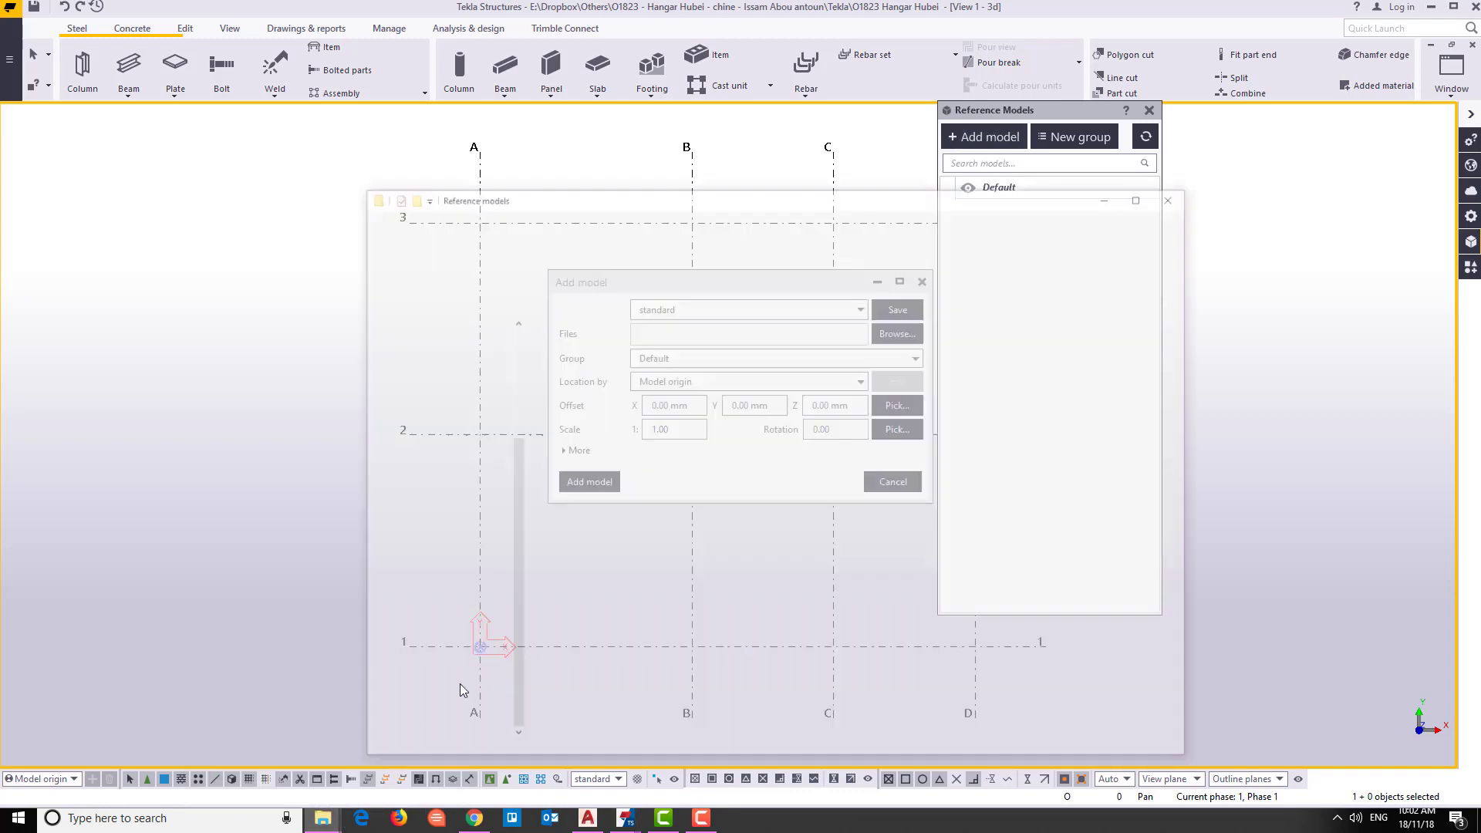
pyautogui.moveTo(617, 123); pyautogui.dragTo(1147, 181)
pyautogui.click(1095, 358)
pyautogui.moveTo(1095, 358); pyautogui.dragTo(701, 337)
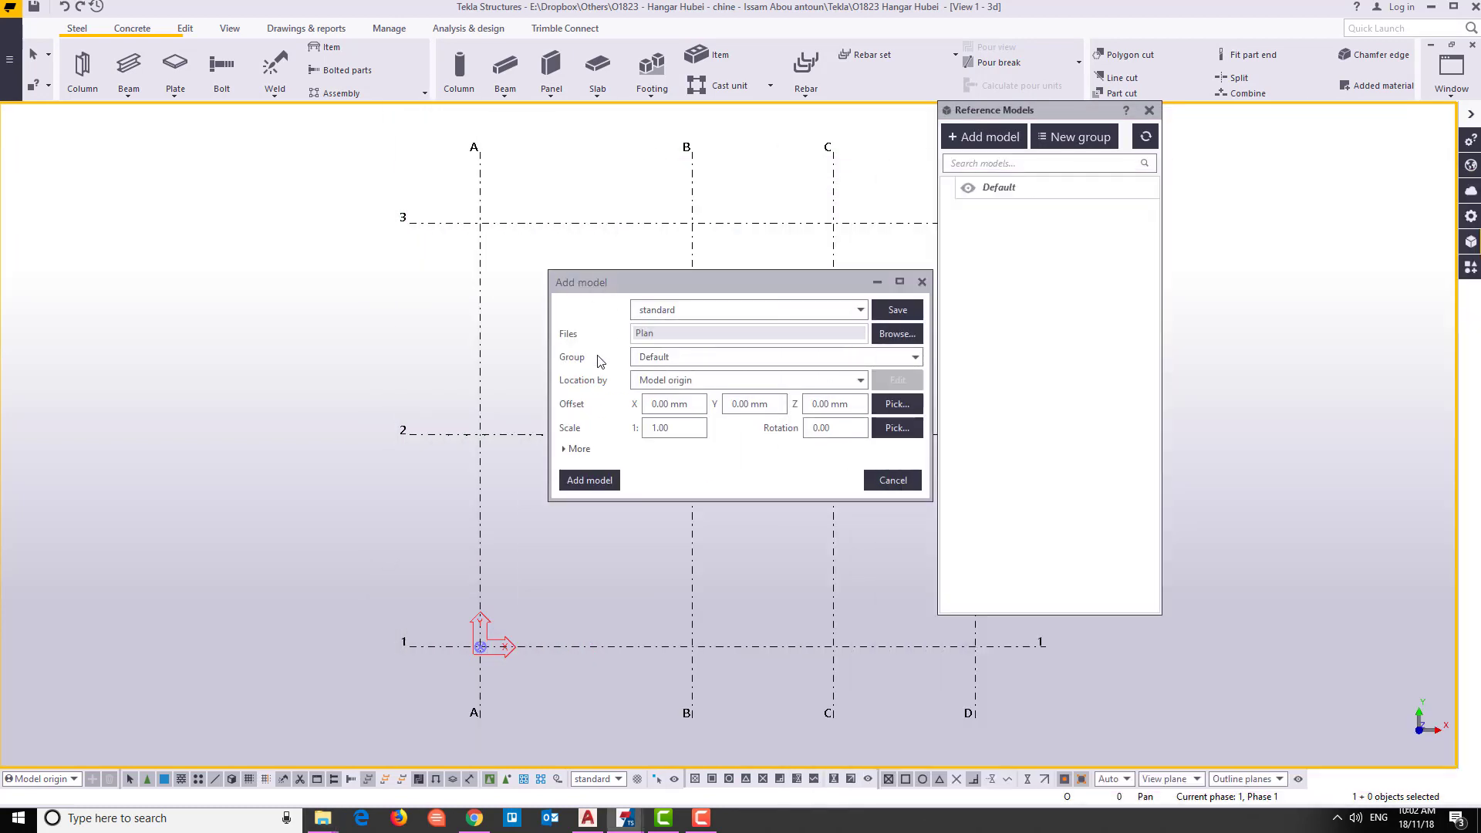
# Add Plan as a reference model at the model origin and expand the work area.
pyautogui.click(586, 482)
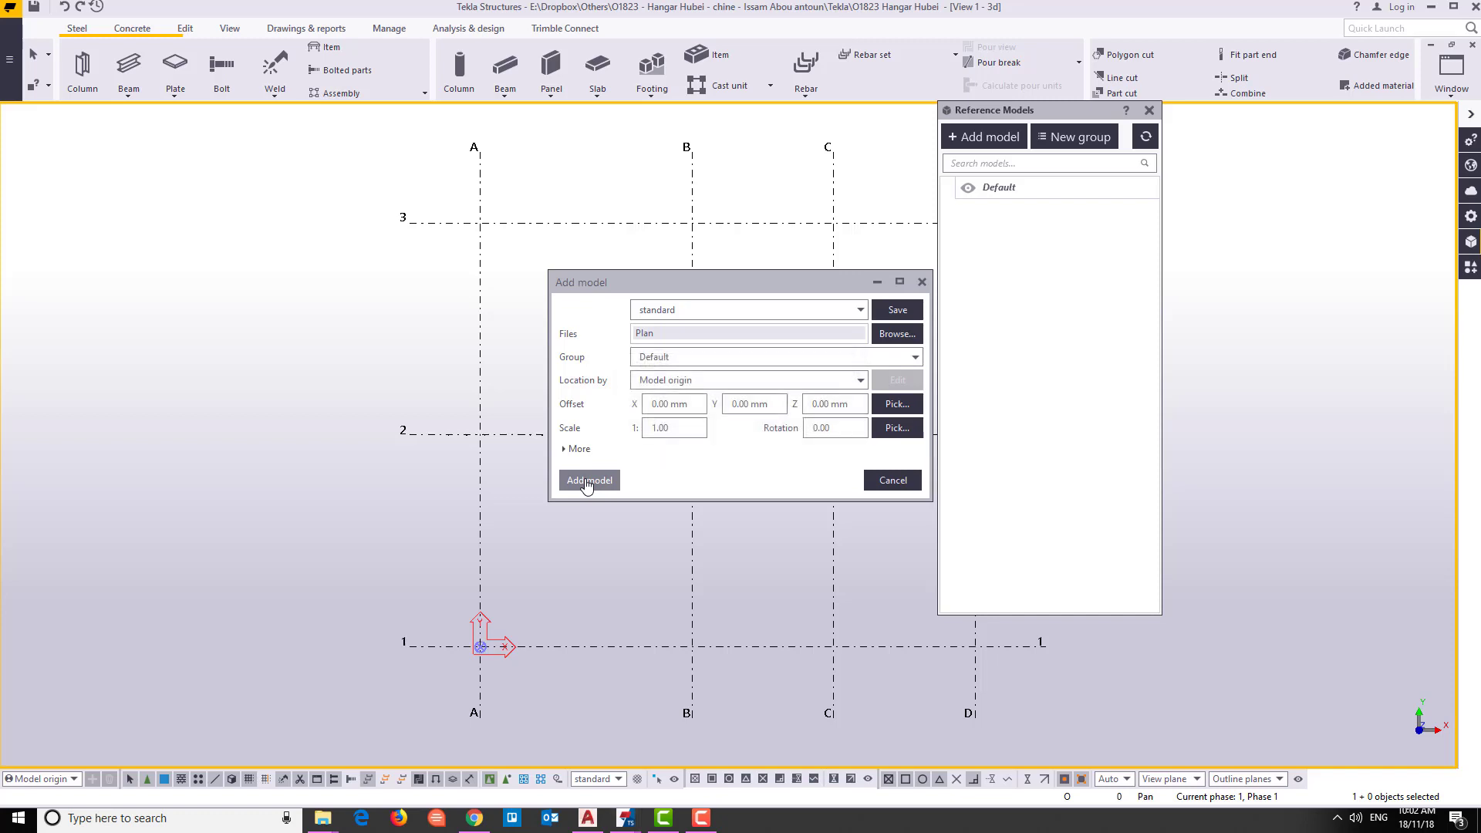
pyautogui.click(586, 481)
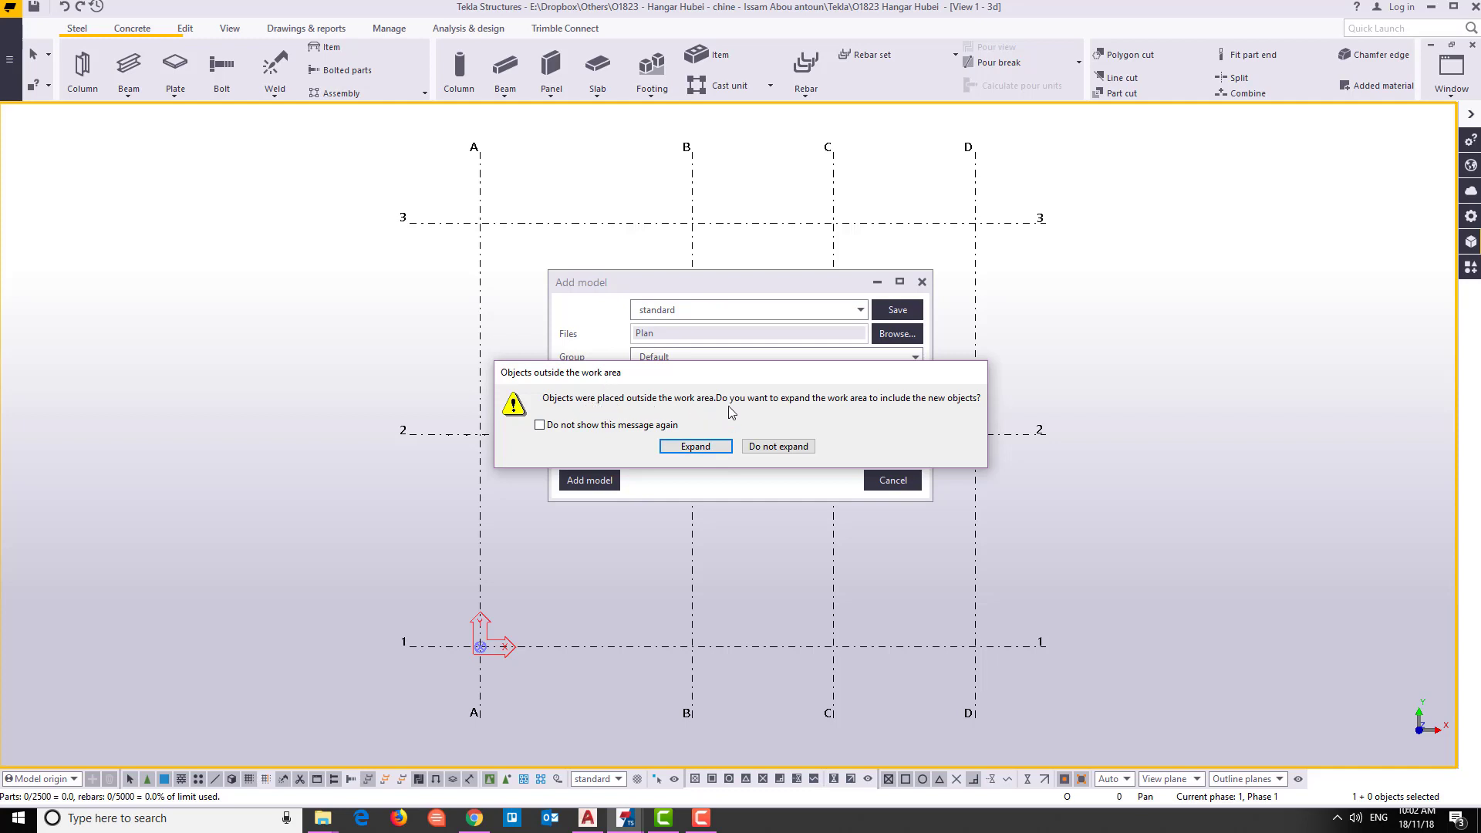
pyautogui.click(679, 447)
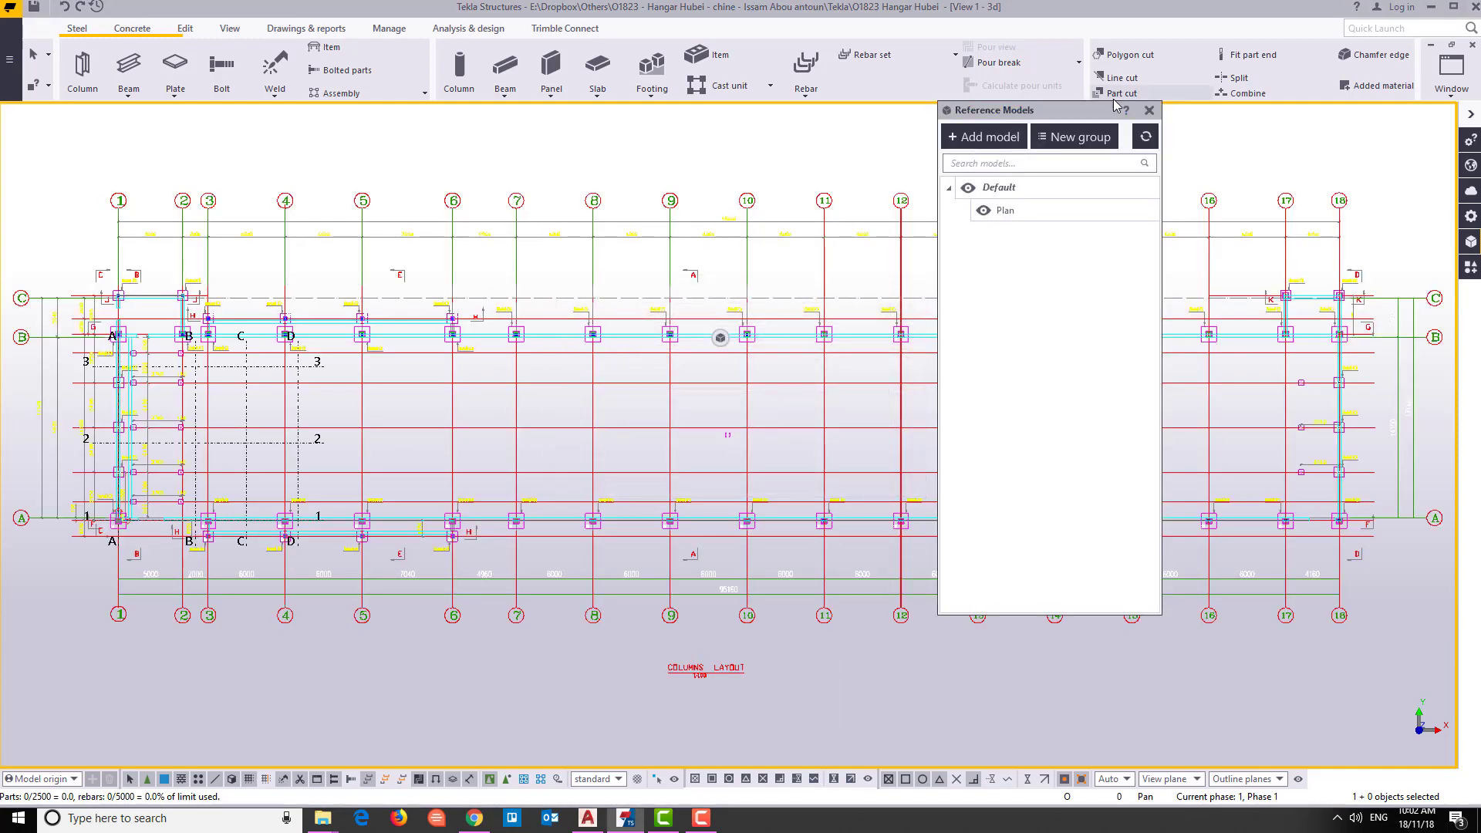
# Close the Reference Models pane and inspect the Plan column layout (axes 1–17 by A–C) over the grid.
pyautogui.click(1150, 110)
pyautogui.scroll(-2, 1184, 241)
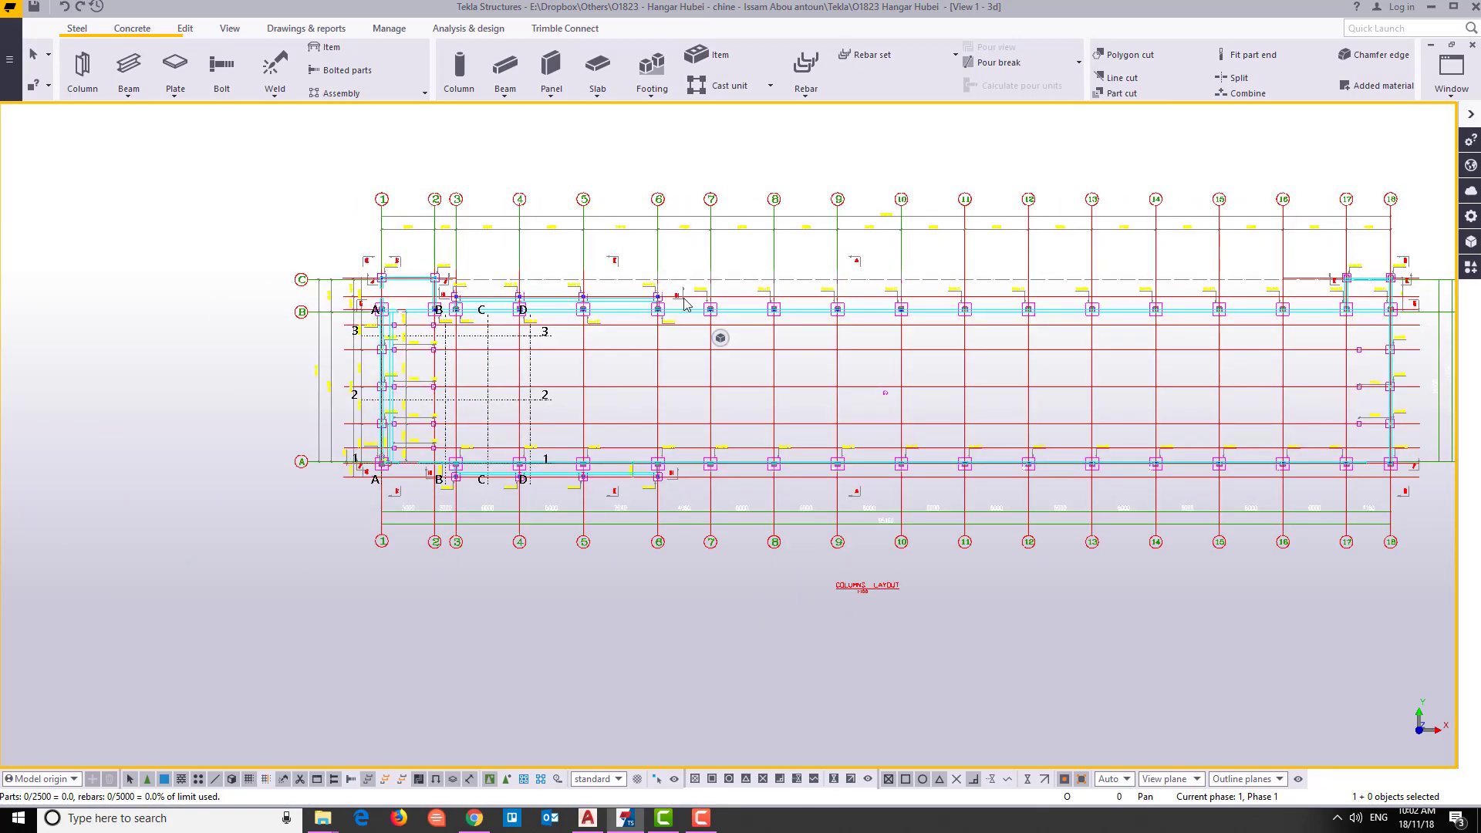
pyautogui.scroll(3, 655, 319)
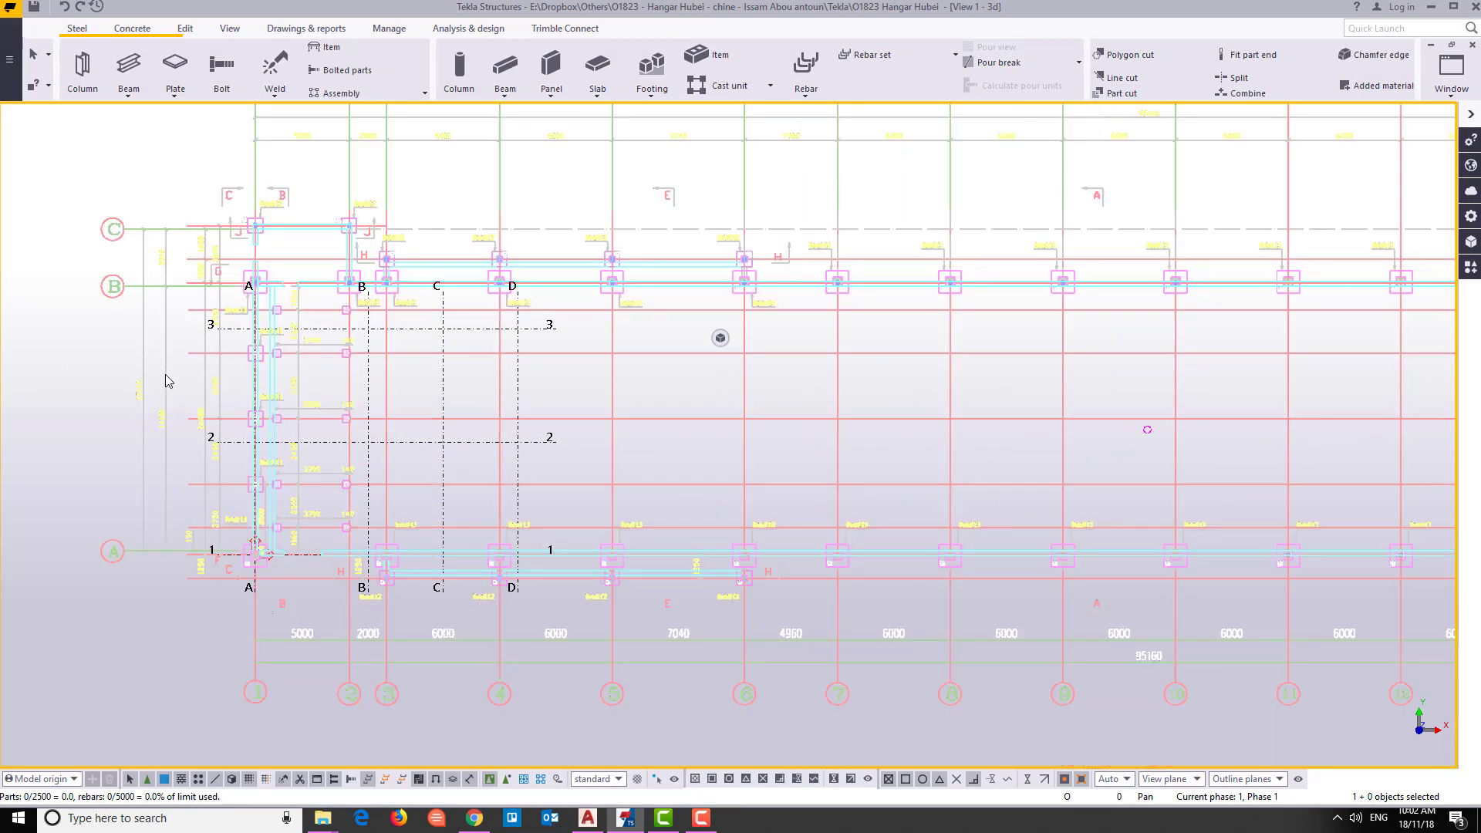
pyautogui.scroll(1, 168, 380)
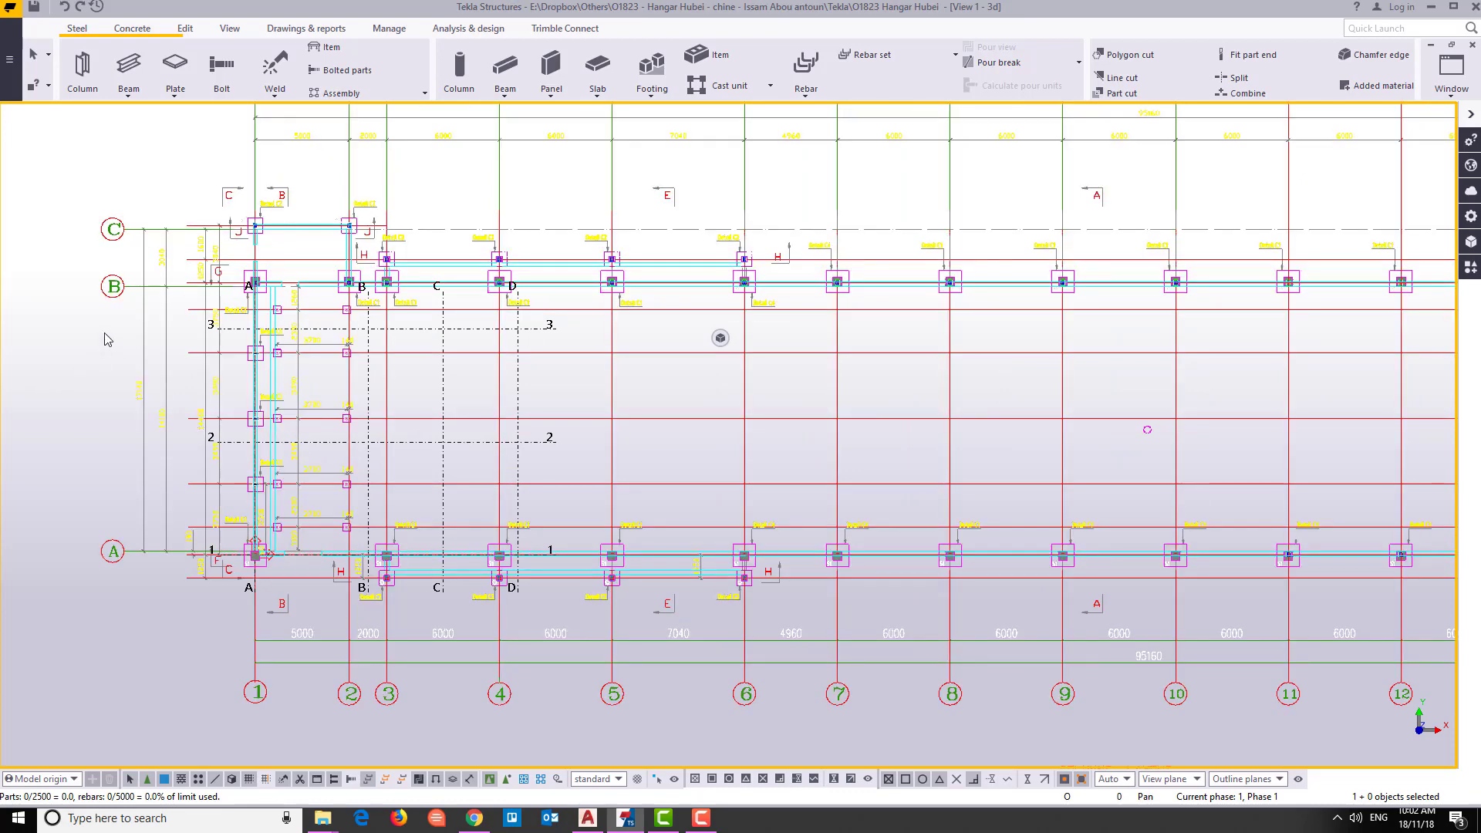
pyautogui.scroll(-3, 112, 353)
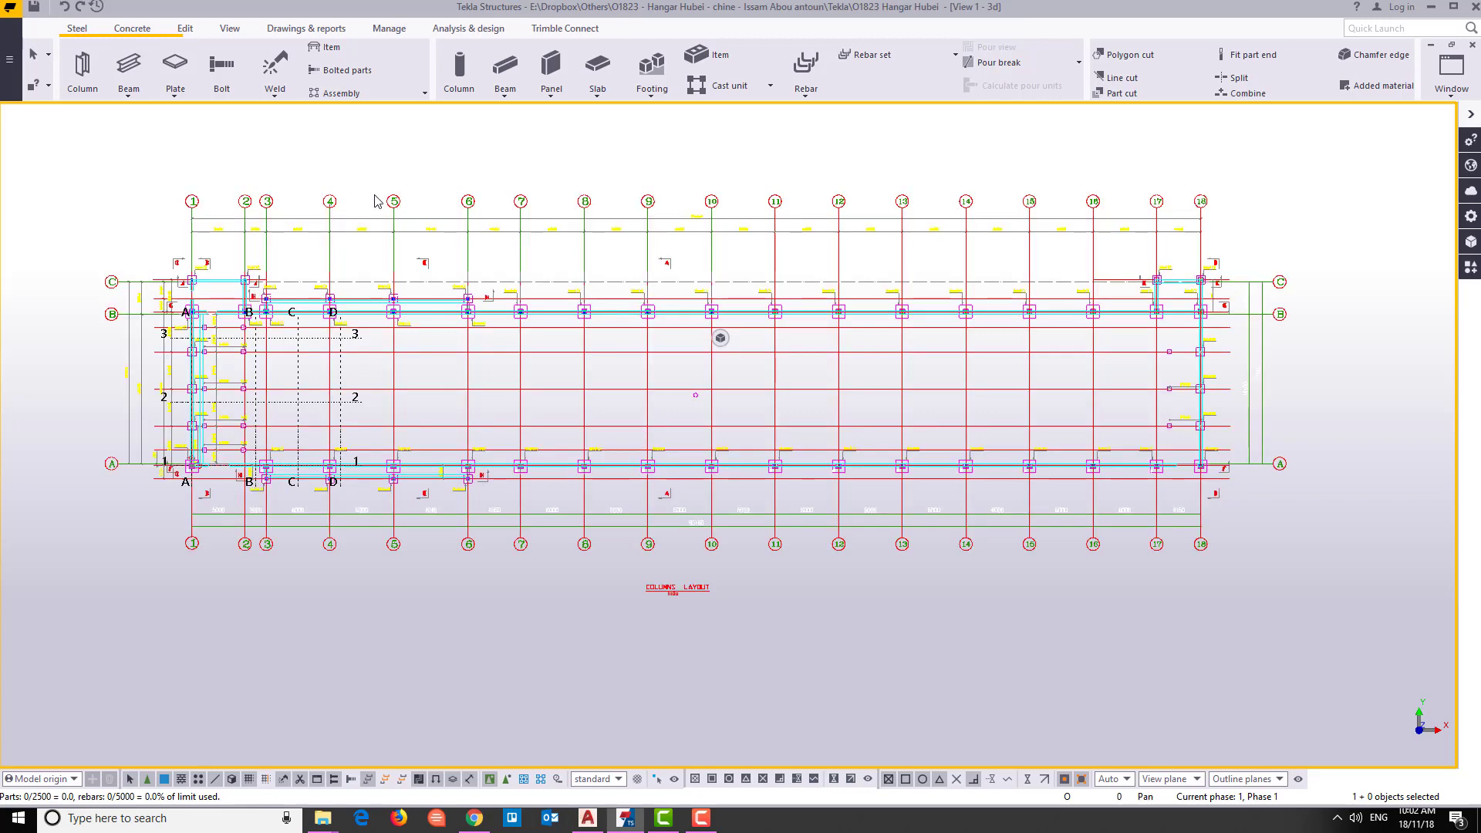
pyautogui.scroll(3, 301, 199)
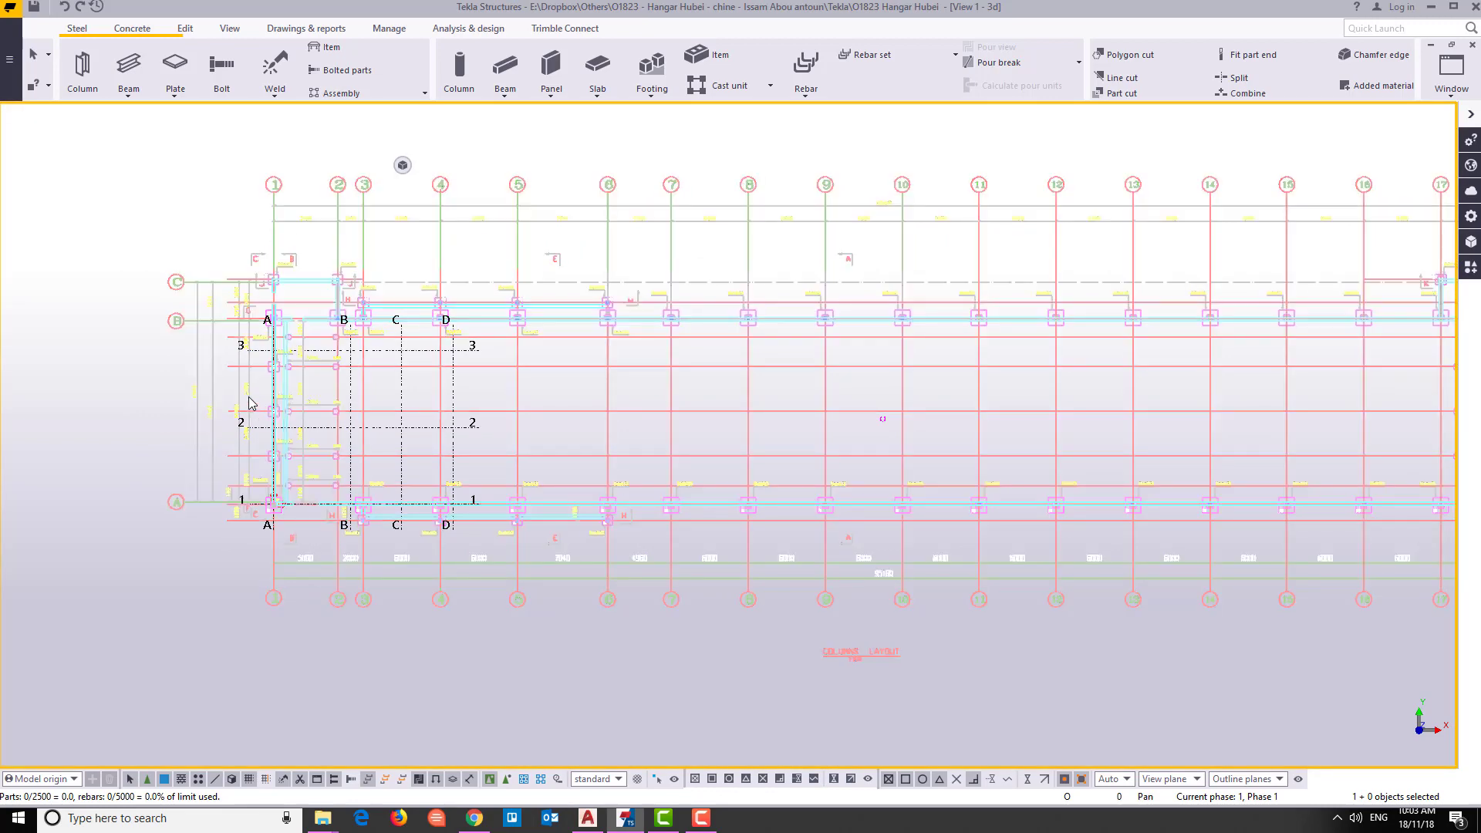
pyautogui.scroll(3, 256, 412)
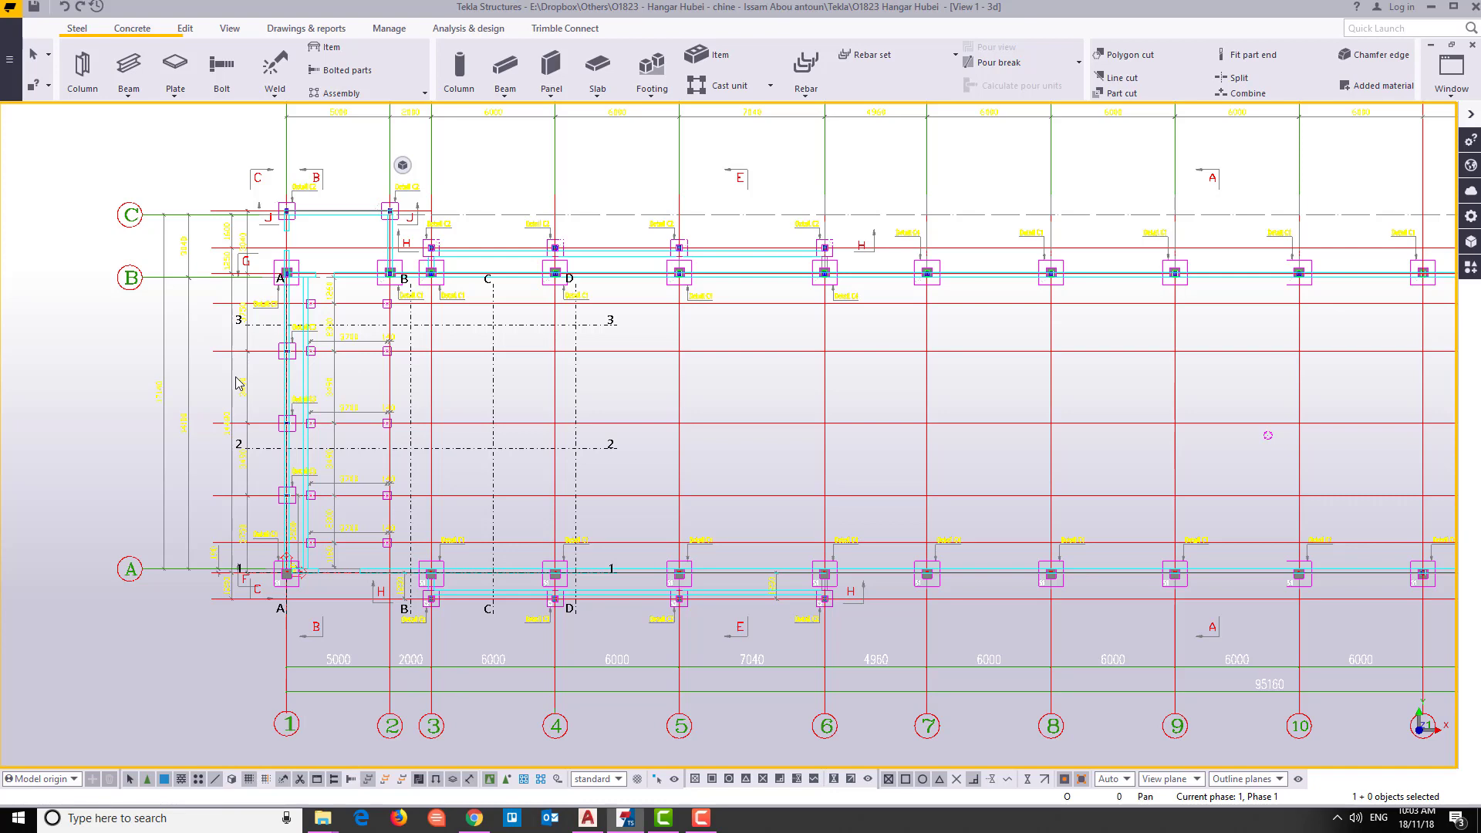
pyautogui.scroll(-2, 239, 384)
pyautogui.moveTo(335, 109); pyautogui.dragTo(395, 225, button='middle')
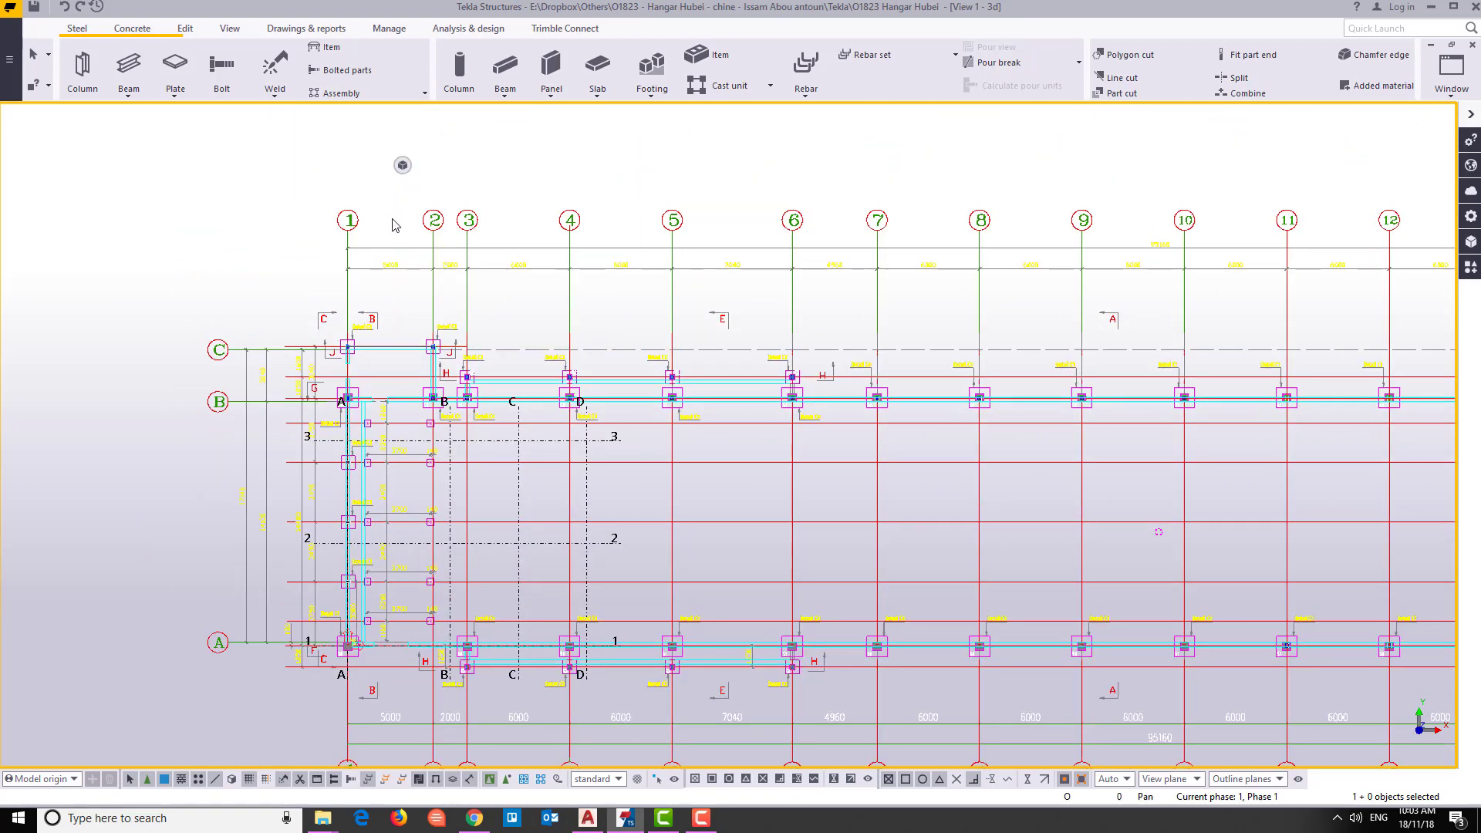